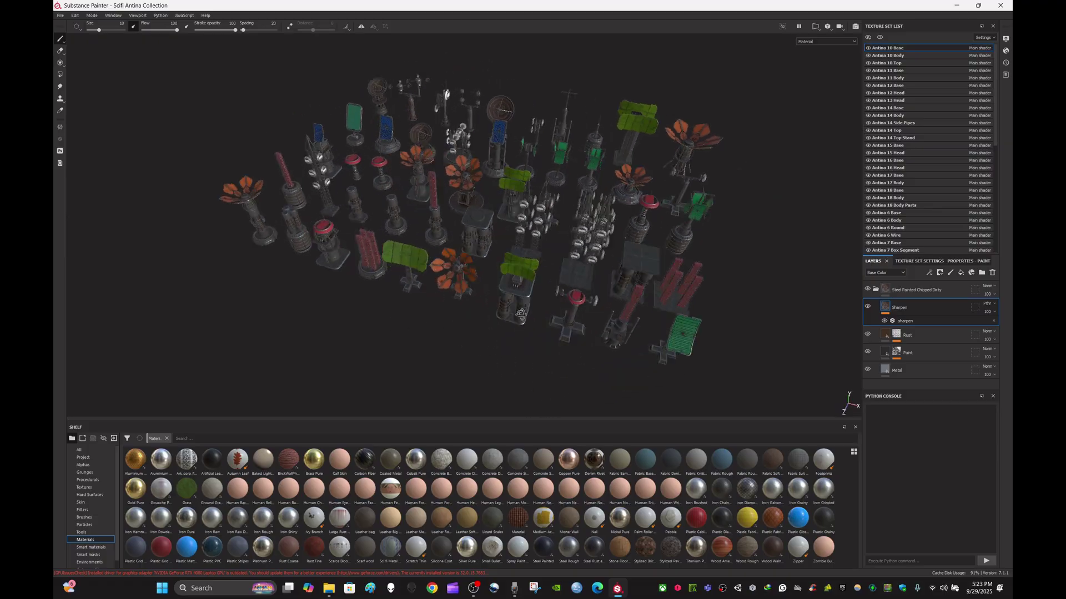
Examine the textured sci-fi antenna collection from the front, including a close-up of the orange flower-shaped and green panel antennas
left_click_drag(625, 296, 665, 284, "alt")
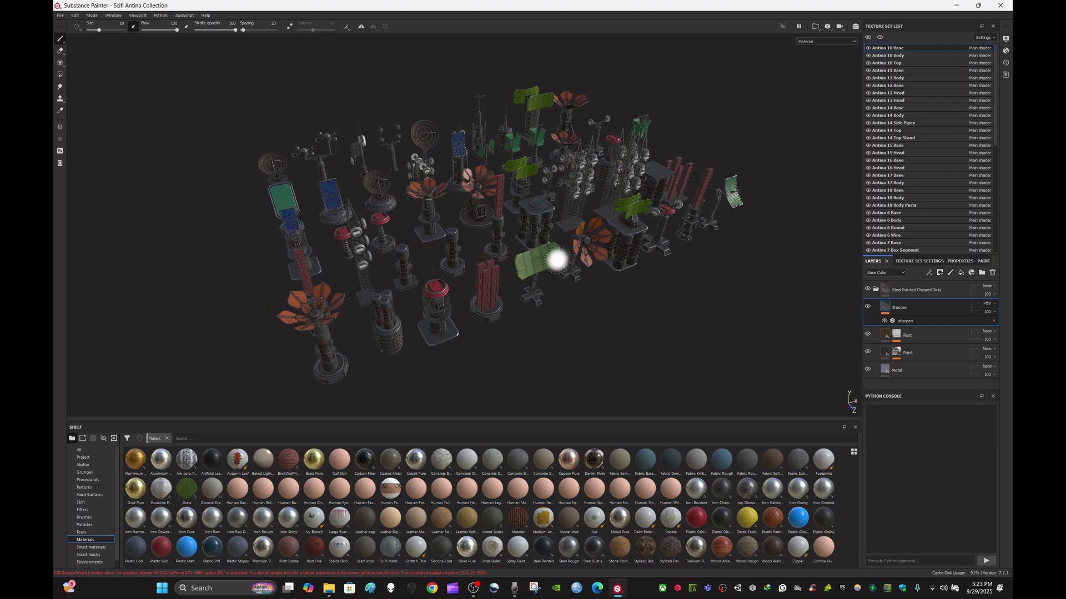
scroll(549, 256, "up", 5)
scroll(547, 255, "down", 4)
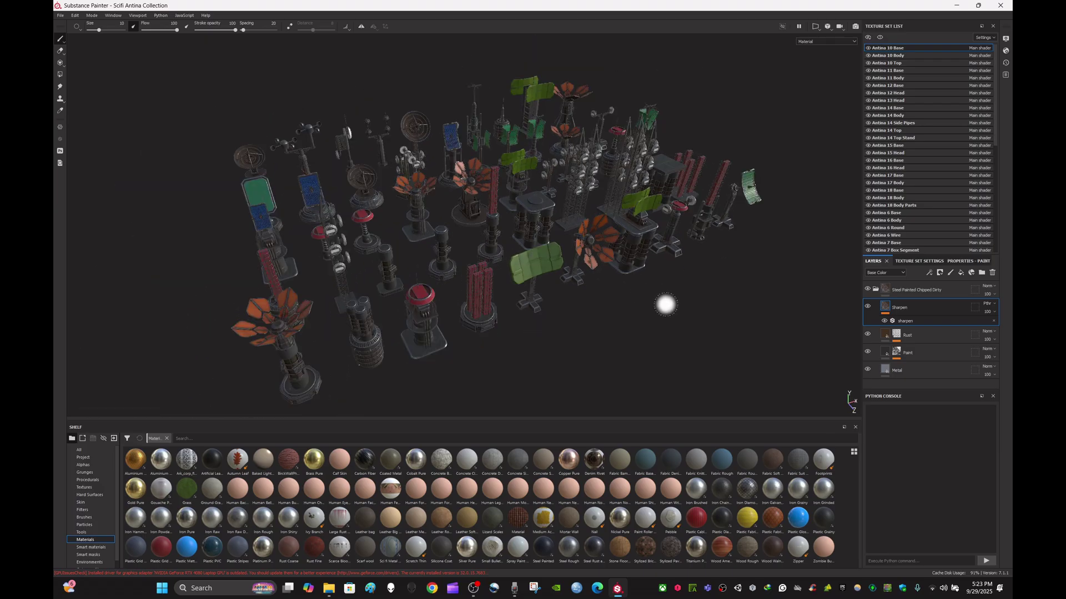
left_click_drag(666, 304, 682, 293, "alt")
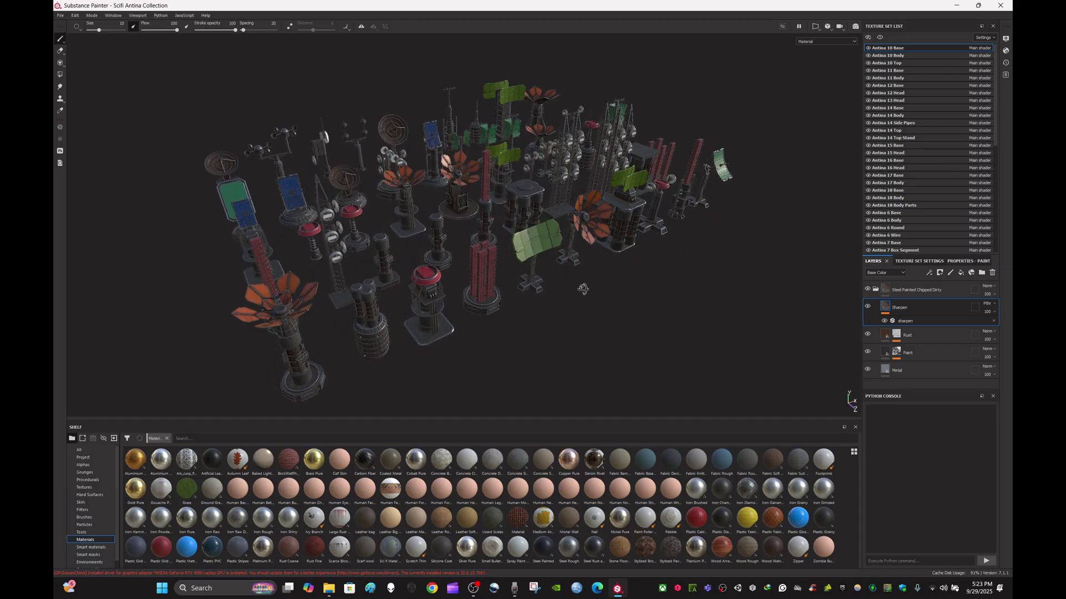
middle_click_drag(644, 259, 618, 352, "alt")
scroll(560, 306, "down", 2)
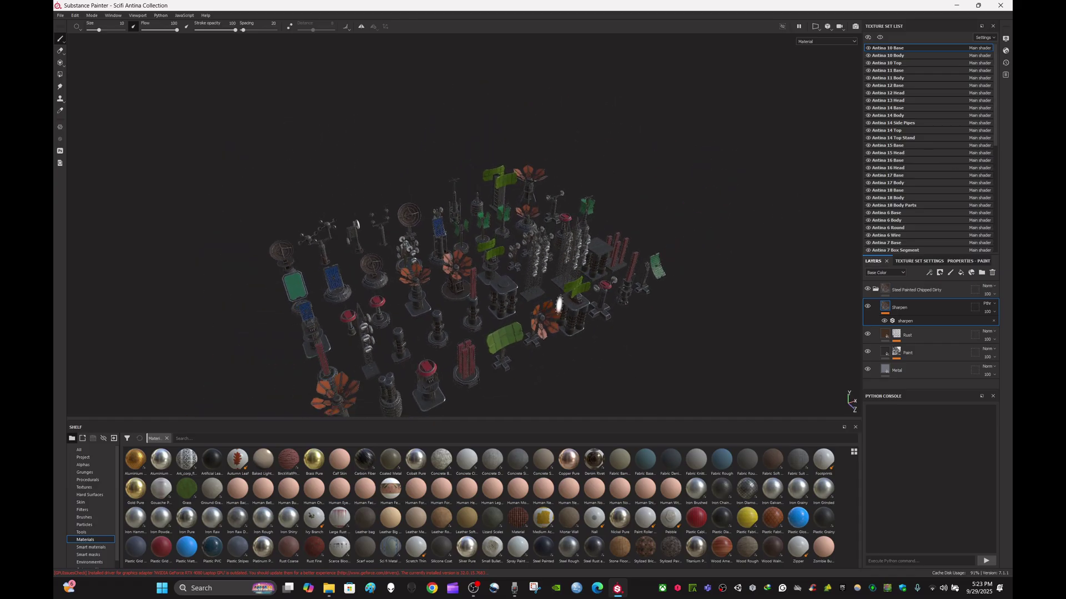
scroll(559, 307, "up", 6)
scroll(544, 311, "up", 4)
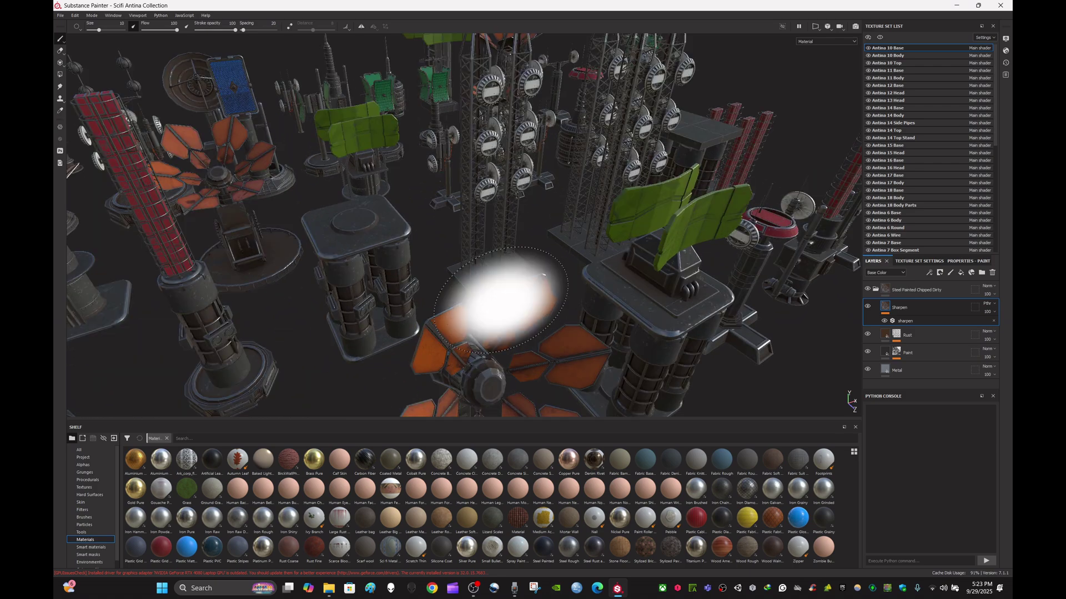
left_click_drag(516, 276, 526, 280, "alt")
scroll(526, 280, "down", 5)
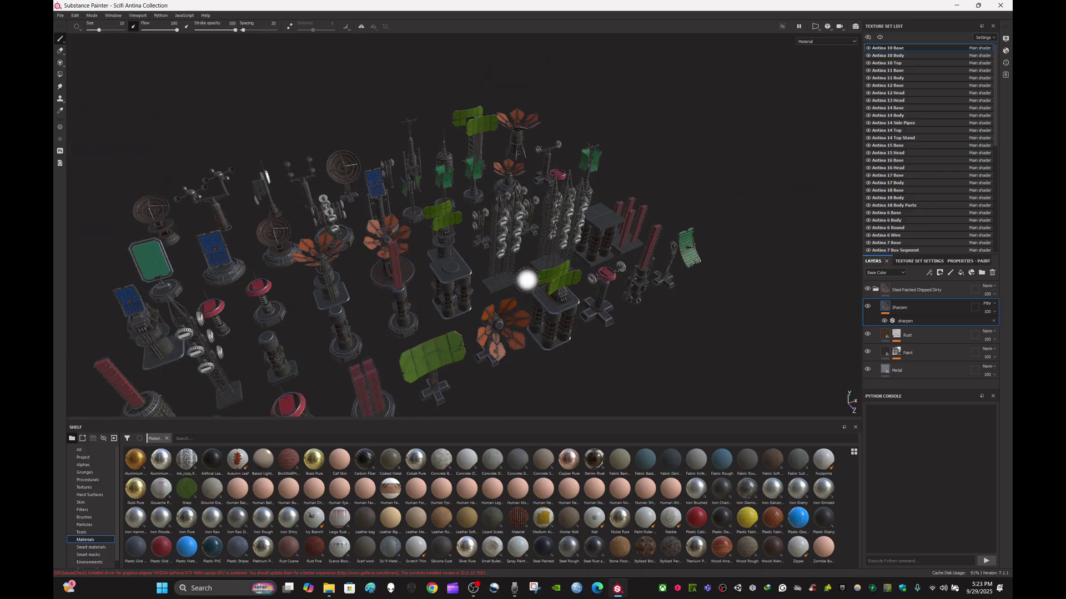
middle_click_drag(519, 288, 594, 215, "alt")
mouse_move(563, 273)
left_mouse_down("alt")
mouse_move(592, 284)
mouse_move(579, 286)
left_mouse_up("alt")
middle_click_drag(620, 279, 563, 296, "alt")
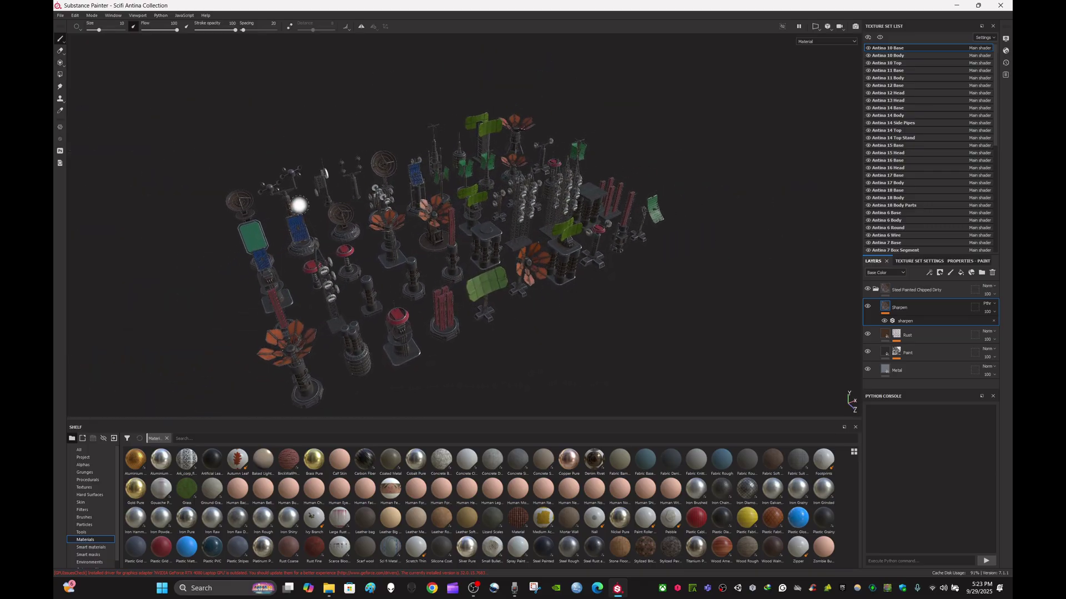
left_click_drag(526, 227, 439, 230, "alt")
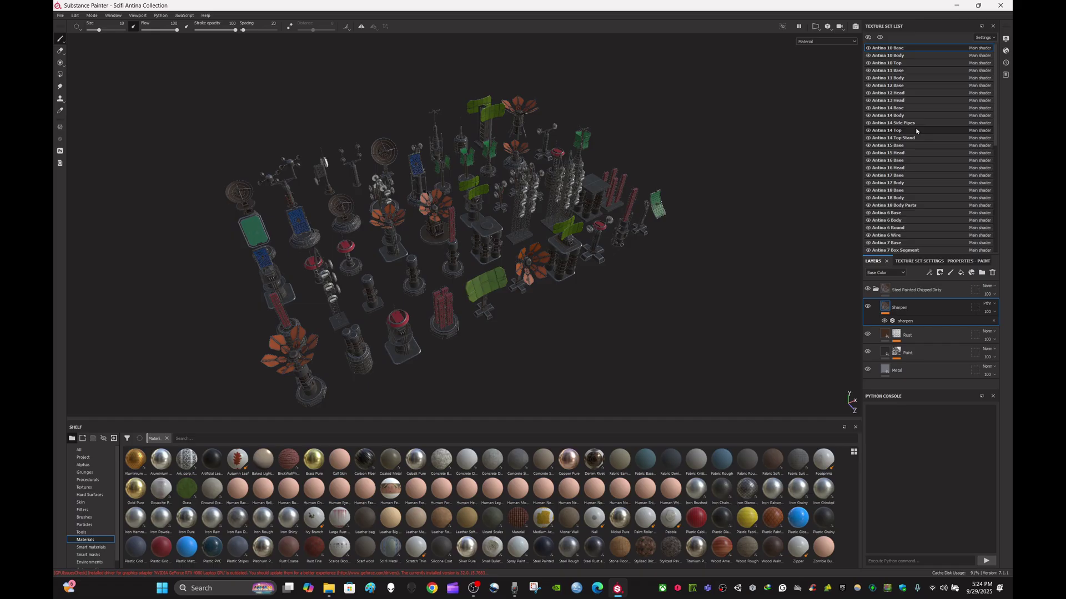
Look through the texture sets of the antenna parts, from Antina 10 Base to Antina 9 Head and back
scroll(911, 137, "down", 2)
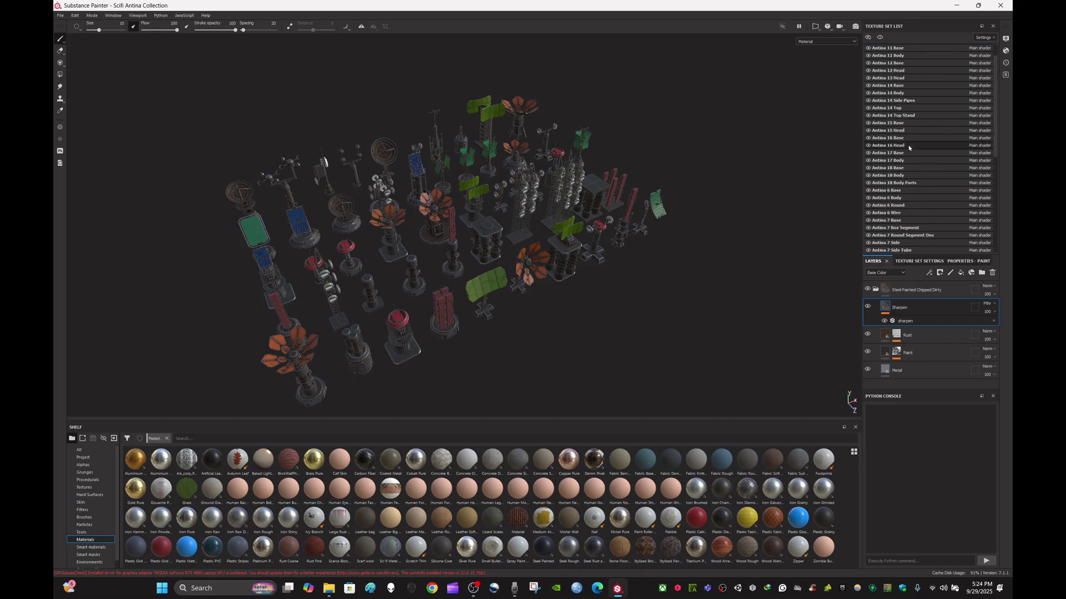
scroll(908, 147, "down", 4)
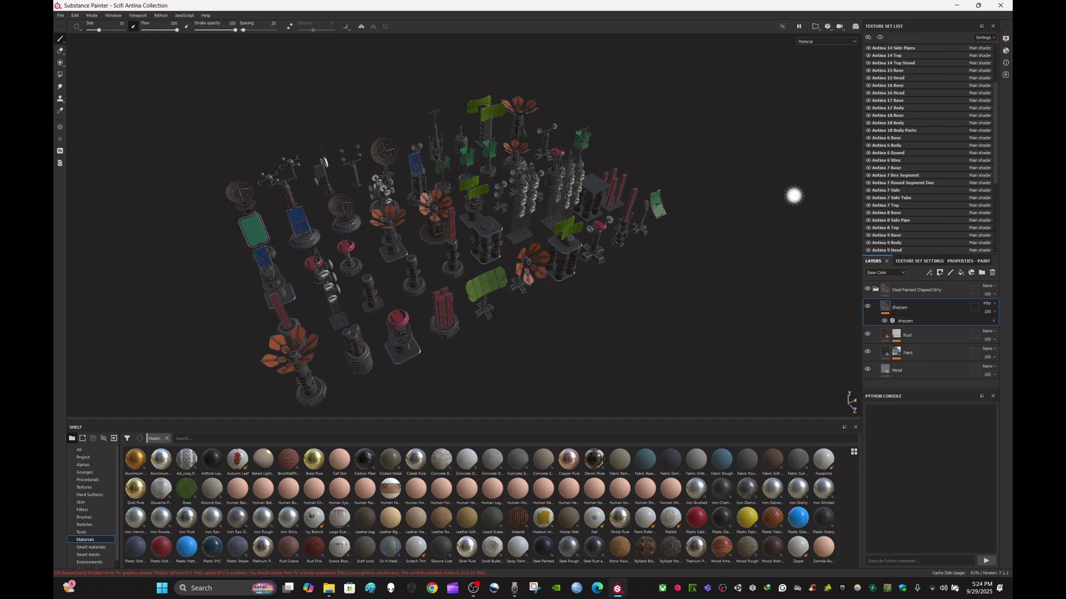
scroll(932, 146, "up", 5)
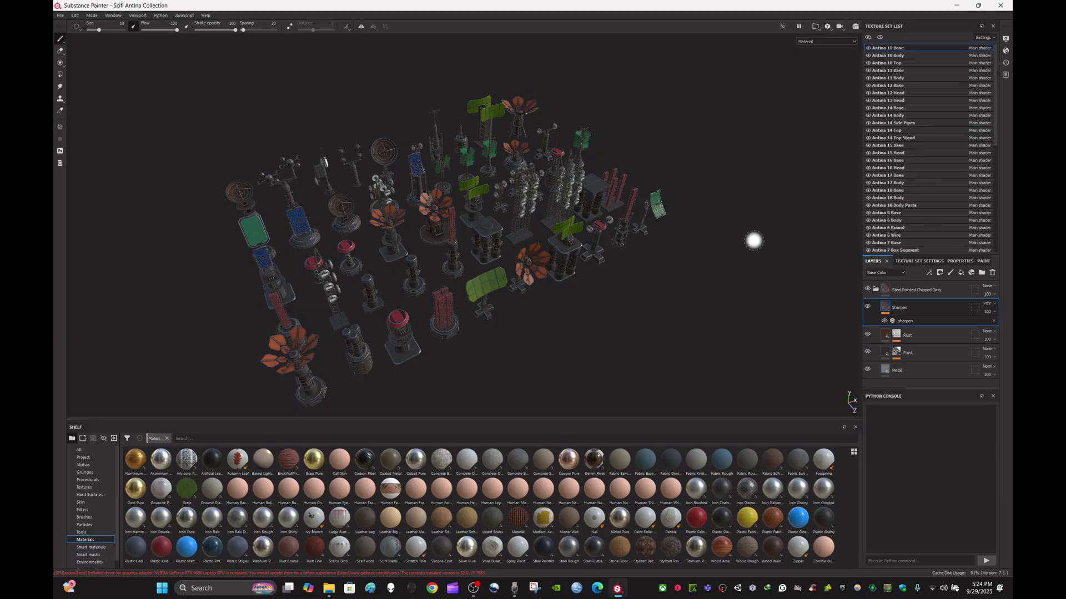
Examine the antenna collection all the way round, including the rear and the side of the rows
mouse_move(682, 298)
left_mouse_down("alt")
mouse_move(689, 240)
mouse_move(685, 283)
mouse_move(659, 297)
mouse_move(688, 255)
mouse_move(683, 238)
mouse_move(659, 293)
mouse_move(633, 300)
mouse_move(663, 285)
mouse_move(352, 276)
mouse_move(423, 246)
mouse_move(565, 302)
mouse_move(673, 276)
mouse_move(420, 279)
mouse_move(683, 264)
mouse_move(490, 277)
mouse_move(626, 284)
mouse_move(555, 296)
mouse_move(595, 276)
mouse_move(479, 288)
mouse_move(578, 291)
left_mouse_up("alt")
scroll(480, 289, "up", 4)
scroll(577, 292, "down", 4)
left_click_drag(497, 294, 362, 290, "alt")
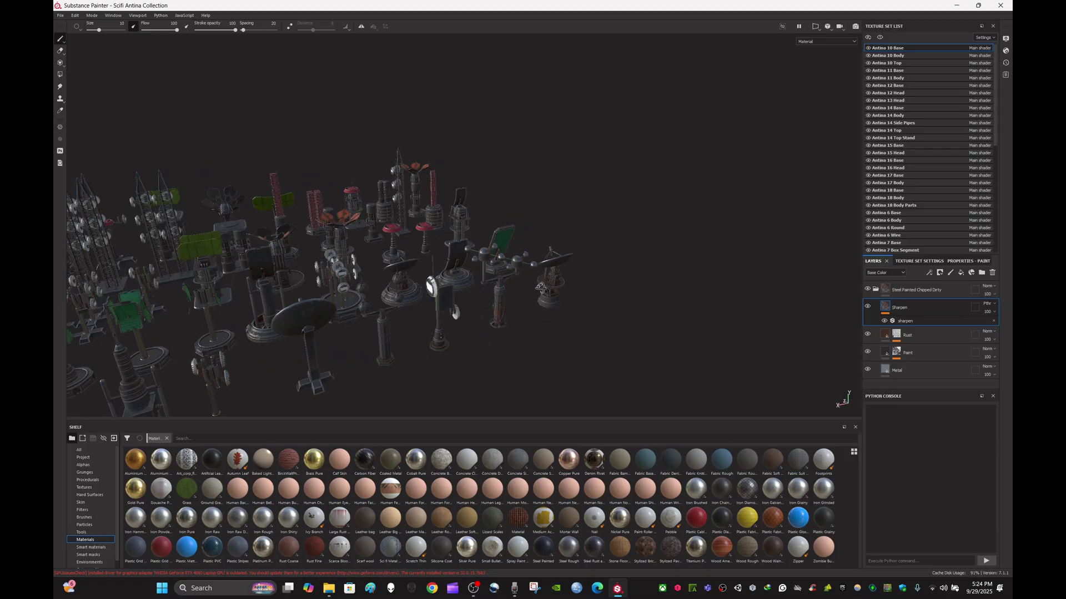
middle_click_drag(362, 290, 513, 261, "alt")
scroll(513, 261, "down", 3)
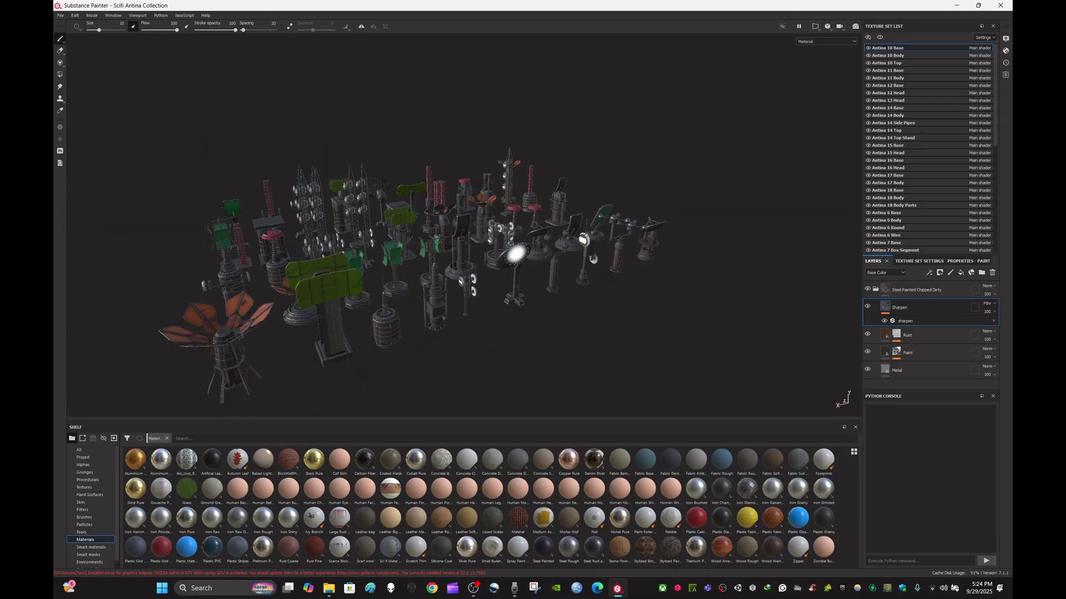
left_click_drag(329, 272, 537, 255, "alt")
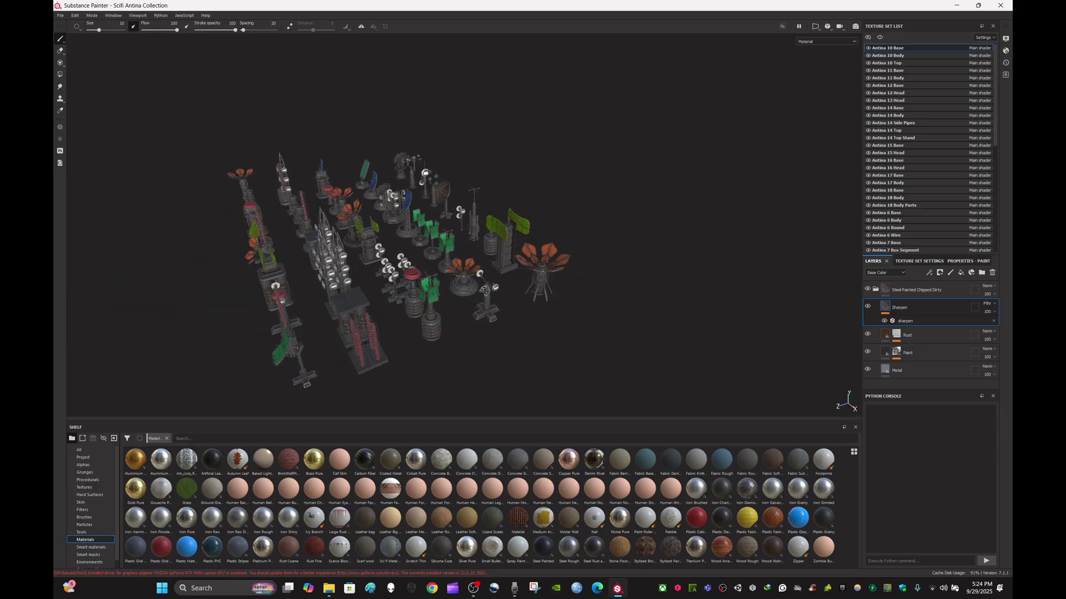
left_click_drag(484, 290, 554, 244, "alt")
left_click_drag(452, 260, 468, 279, "alt")
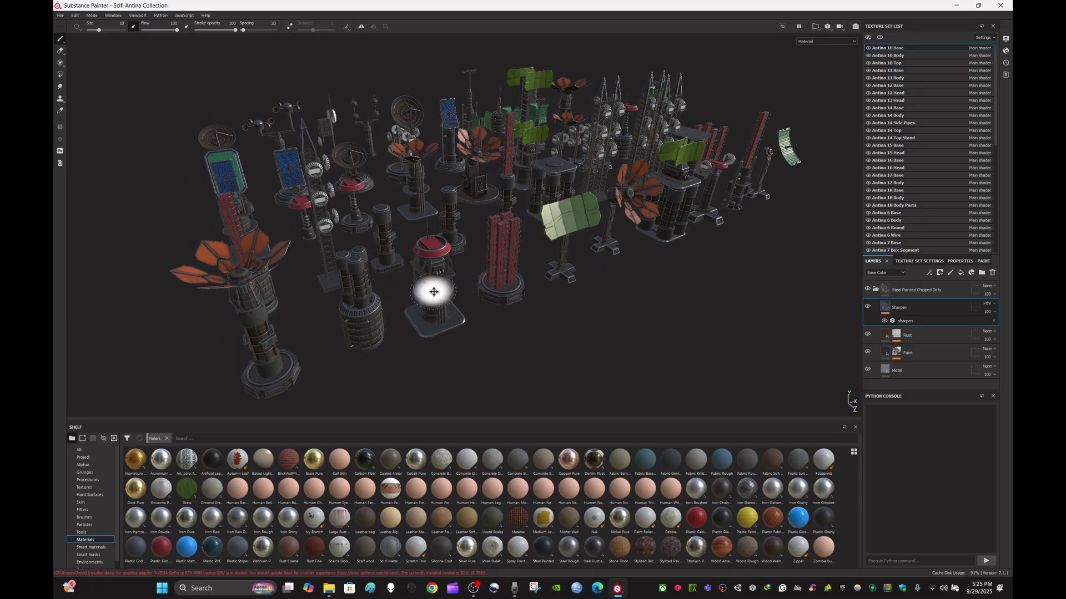
Inspect the front-row antennas up close, around the cylindrical tower and the red-topped tower
middle_click_drag(434, 291, 510, 249, "alt")
scroll(451, 270, "up", 7)
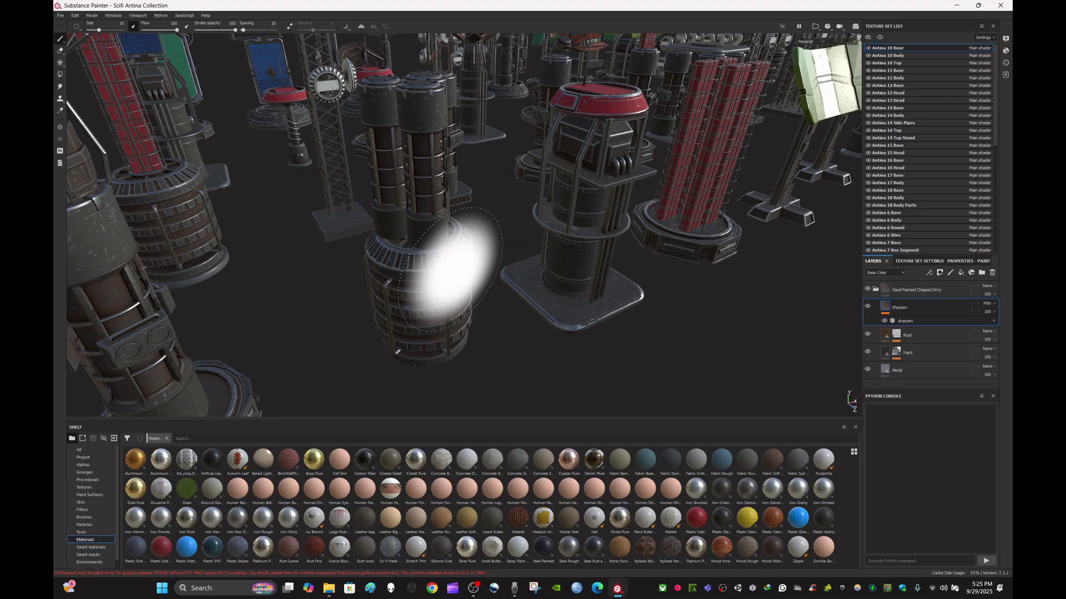
left_click_drag(587, 250, 561, 250, "alt")
scroll(563, 251, "down", 4)
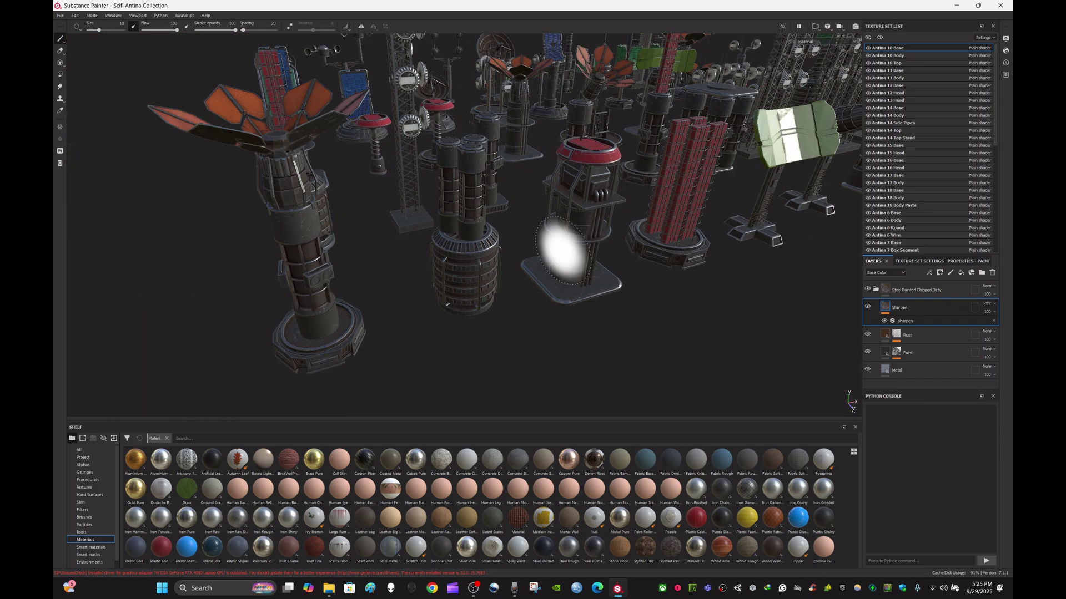
left_click_drag(563, 263, 594, 270, "alt")
scroll(594, 271, "down", 4)
Examine the rows around the green panel and orange flower-shaped antennas, ending with an overview of the whole collection
left_click_drag(672, 237, 503, 296, "alt")
left_click_drag(593, 274, 497, 289, "alt")
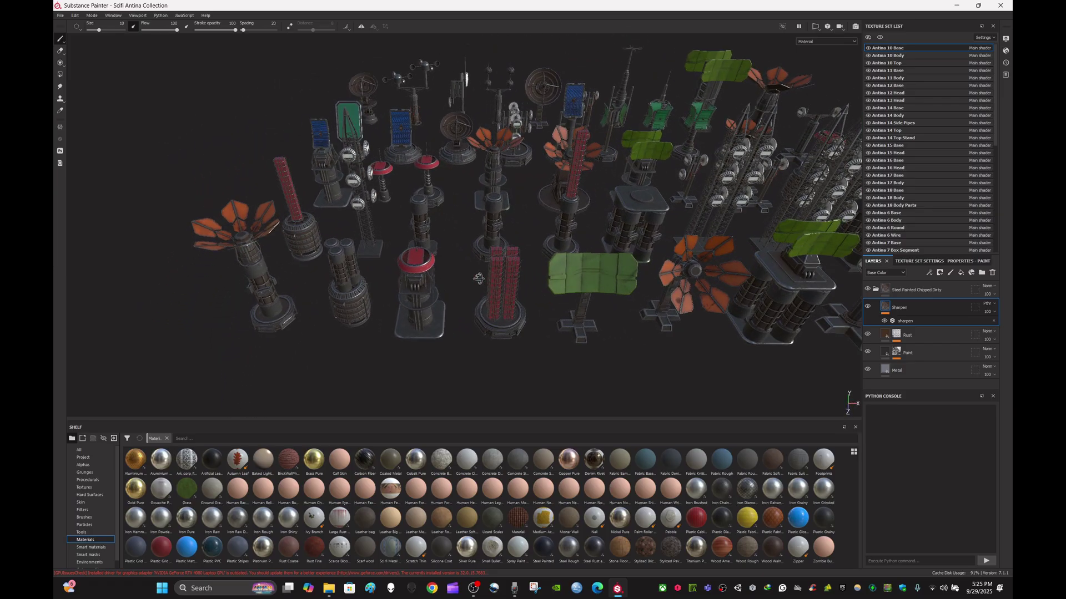
middle_click_drag(611, 255, 416, 283, "alt")
left_click_drag(414, 288, 630, 259, "alt")
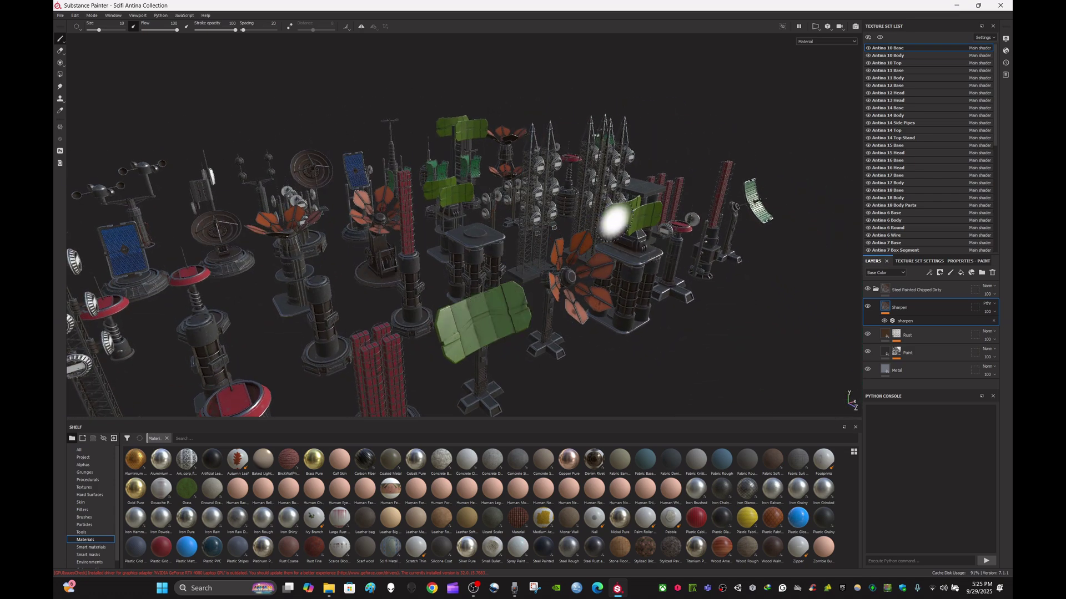
left_click_drag(614, 219, 548, 266, "alt")
scroll(546, 266, "down", 3)
middle_click_drag(591, 251, 572, 256, "alt")
left_click_drag(571, 256, 614, 241, "alt")
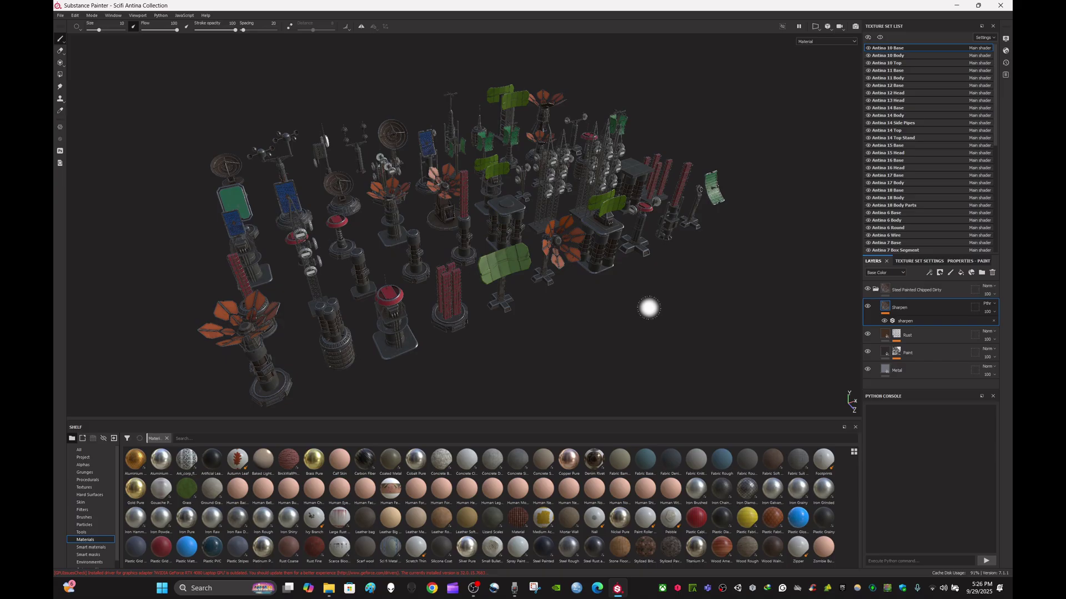
left_click_drag(643, 303, 682, 274, "alt")
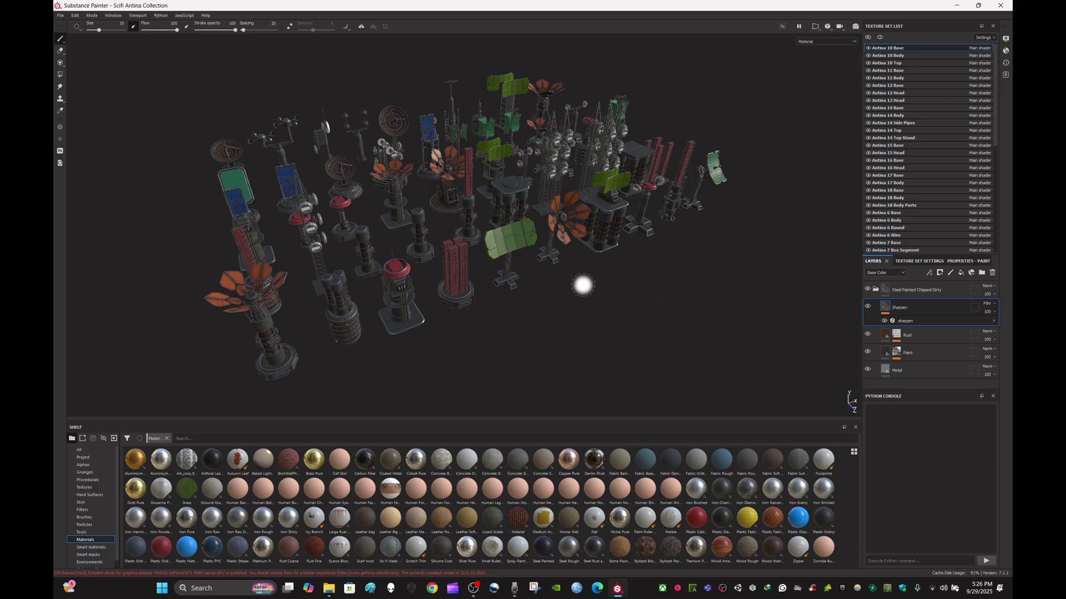
left_click_drag(581, 285, 674, 288, "alt")
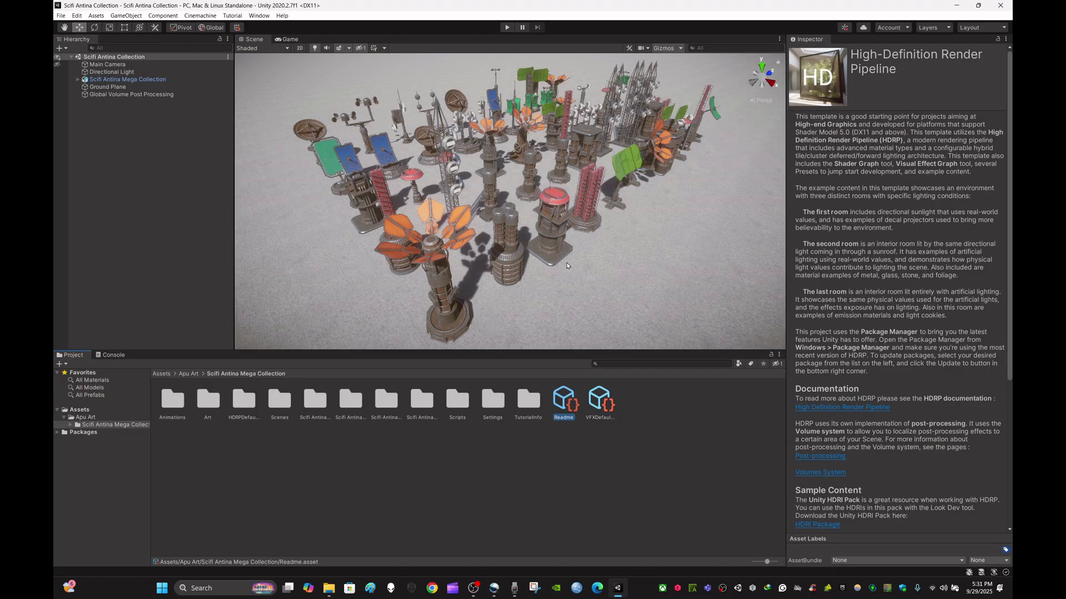
Switch to the Unity project, view the antenna collection in the scene and deselect the Readme asset
left_click(507, 379)
right_click_drag(611, 243, 668, 233)
left_click(564, 402)
left_click_drag(674, 233, 729, 184, "alt")
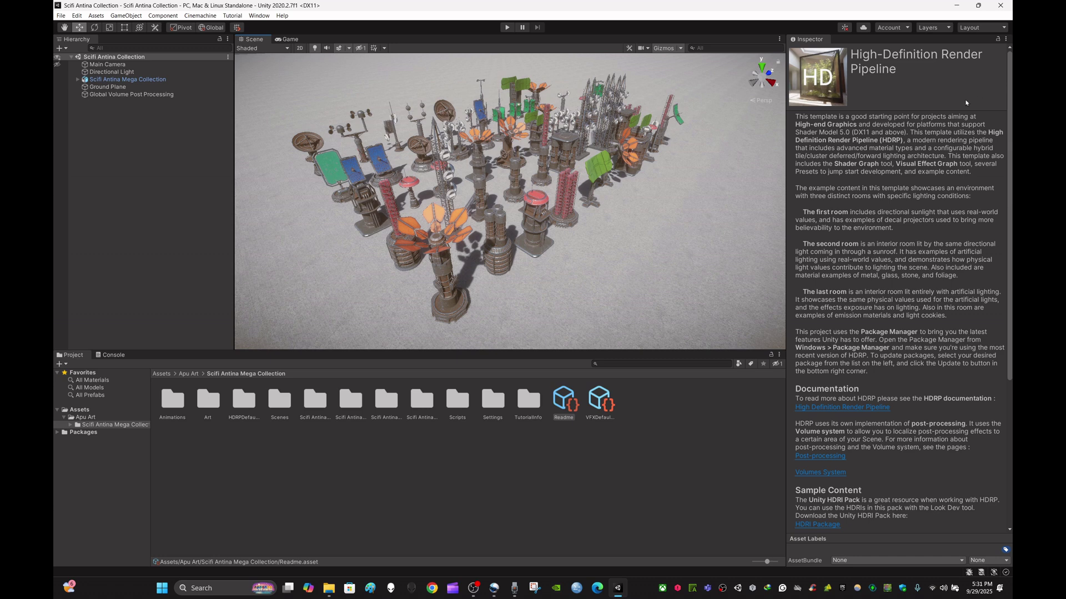
left_click(689, 457)
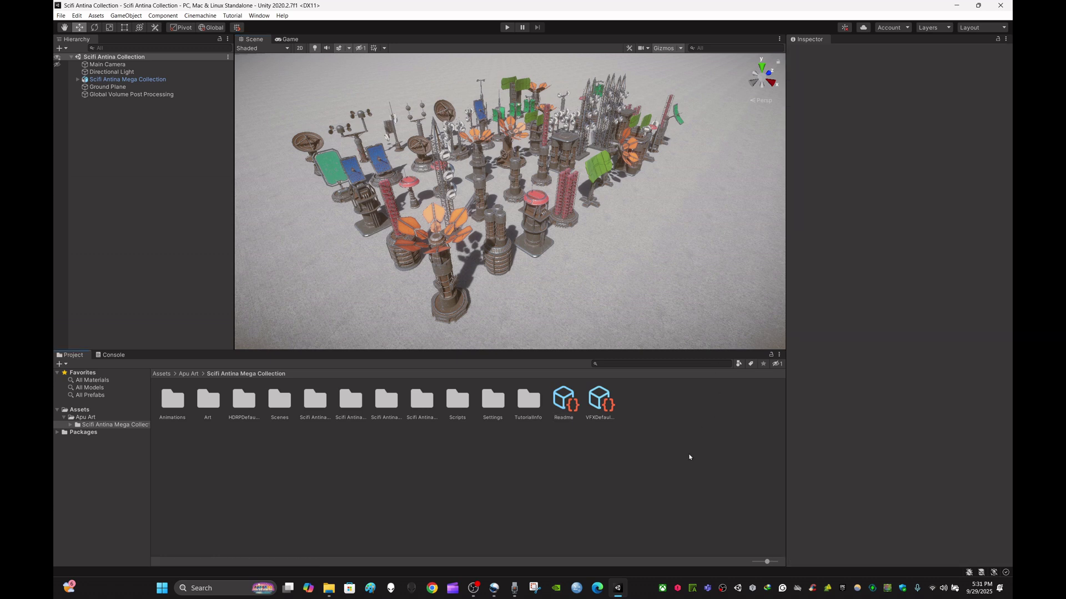
right_click_drag(640, 205, 658, 217)
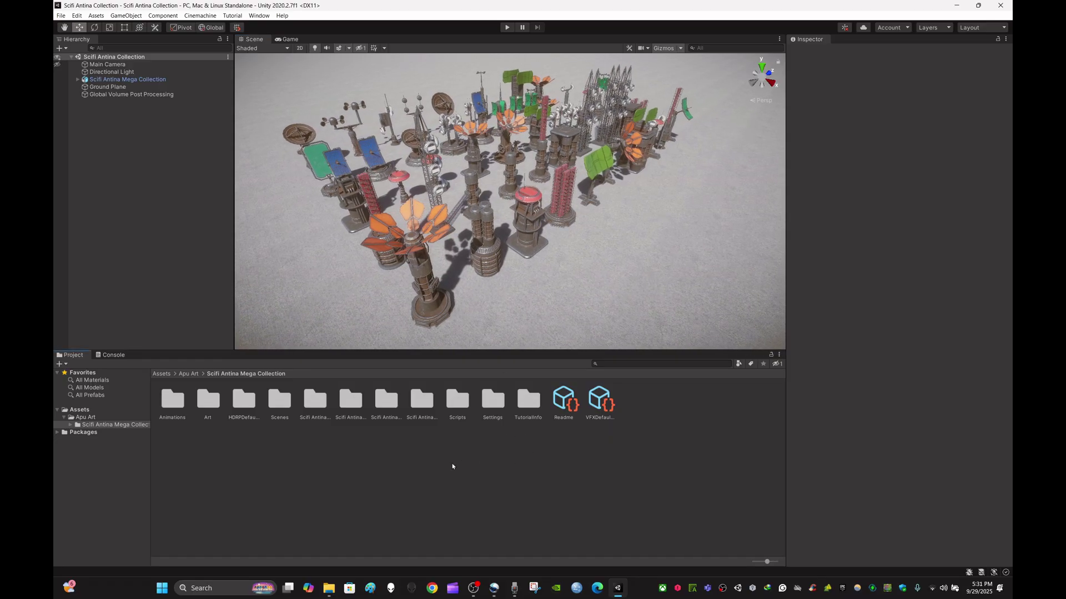
Open the Scifi Antina Collection FBX folder and check the model file inside it
left_click(319, 409)
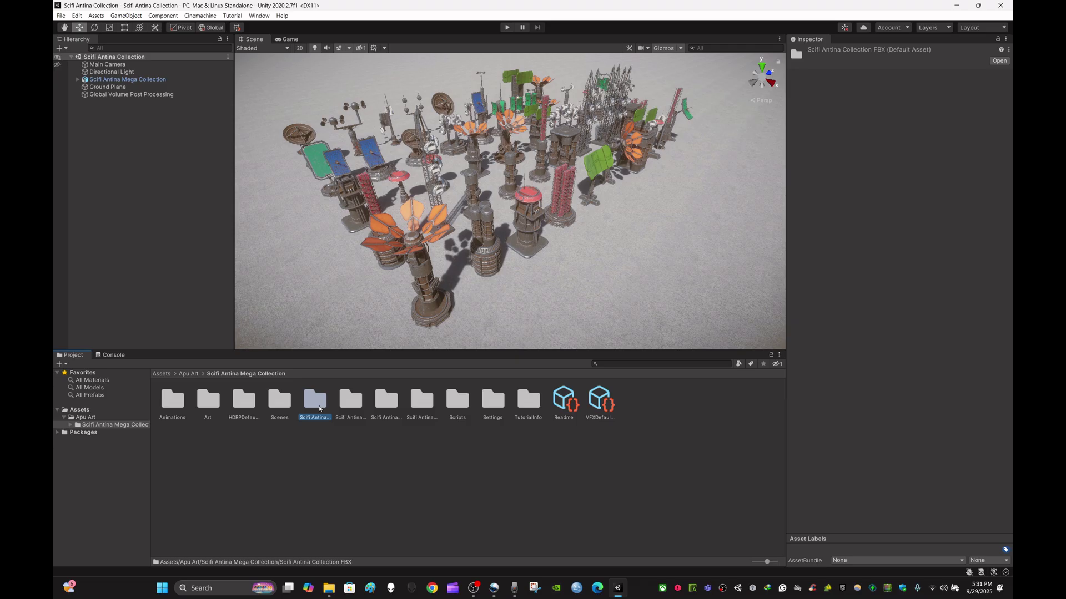
double_click(320, 409)
left_click(173, 398)
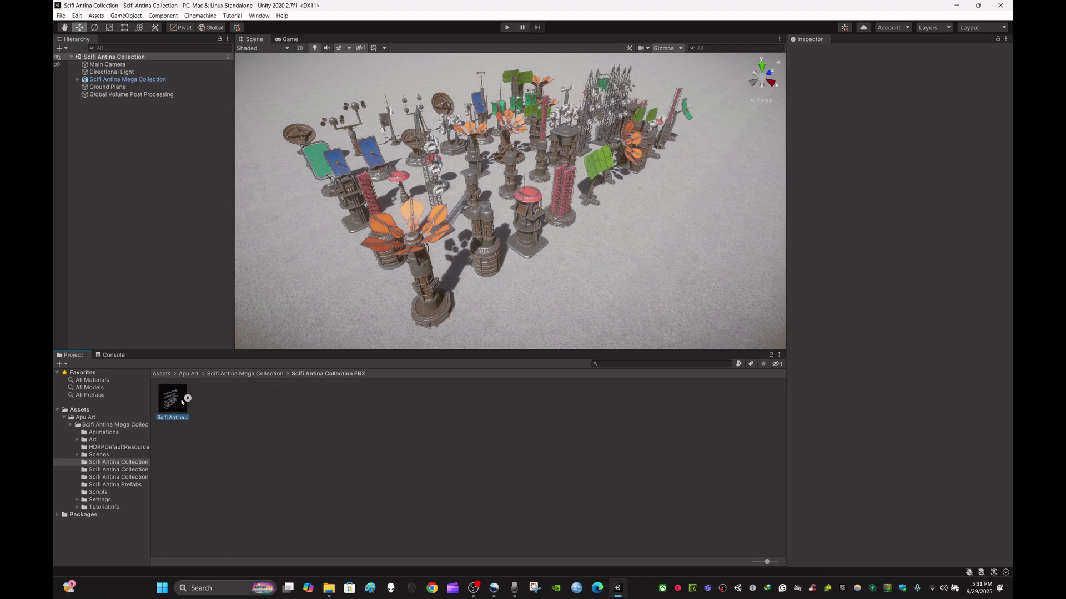
left_click(362, 445)
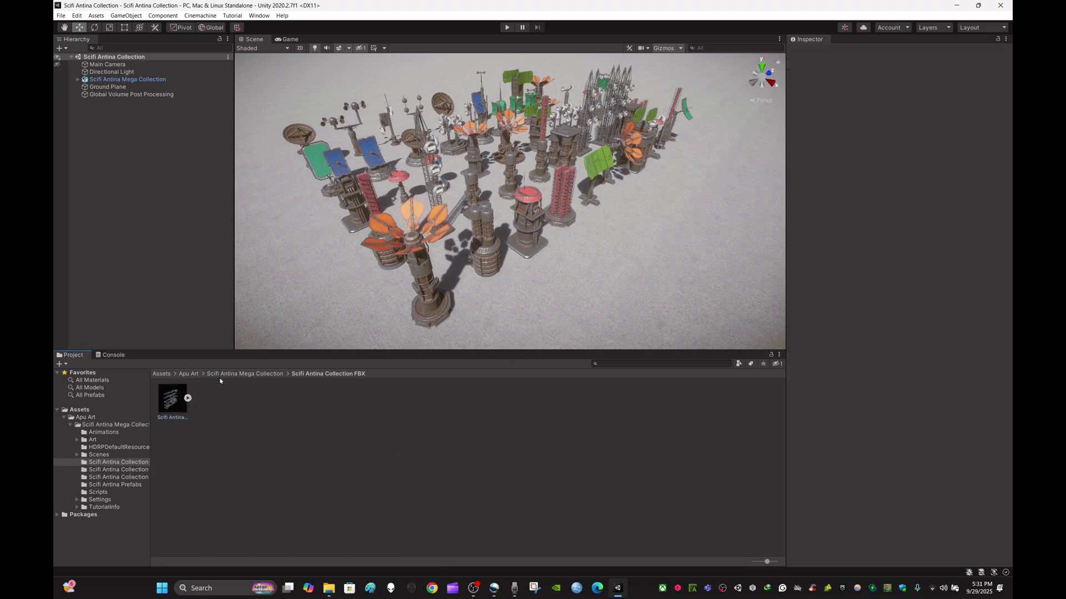
Return to the Scifi Antina Mega Collection folder and open the Scifi Antina Collection Textures folder
left_click(271, 375)
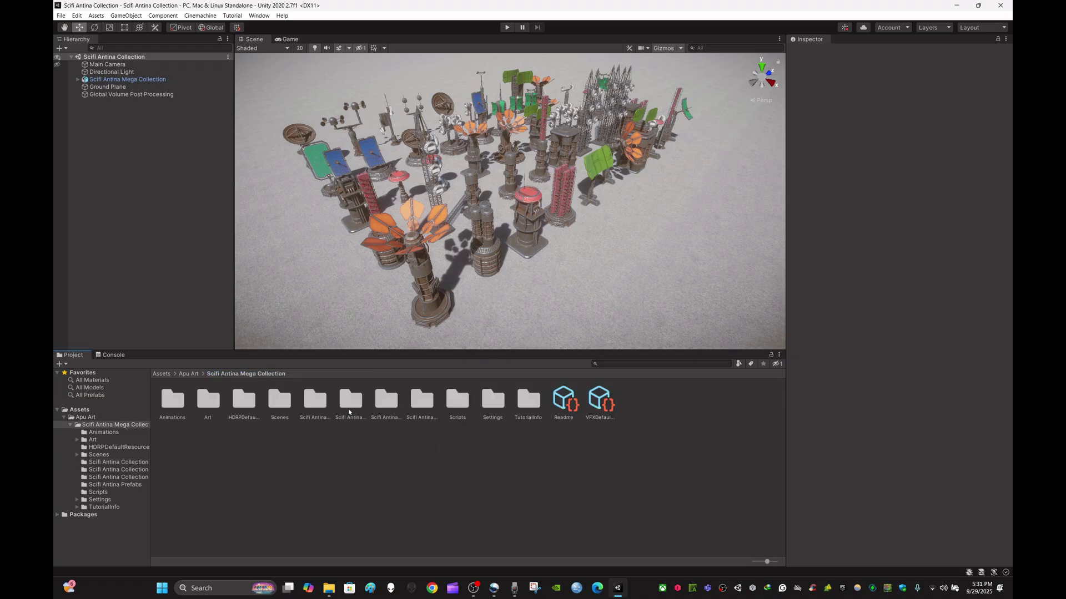
left_click(350, 409)
left_click(388, 411)
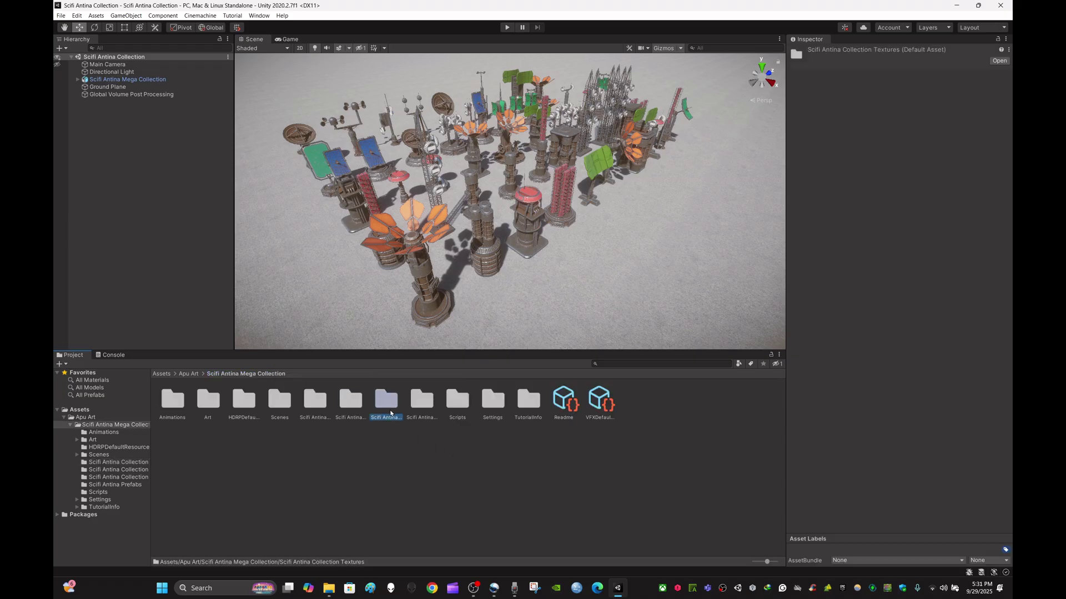
double_click(390, 413)
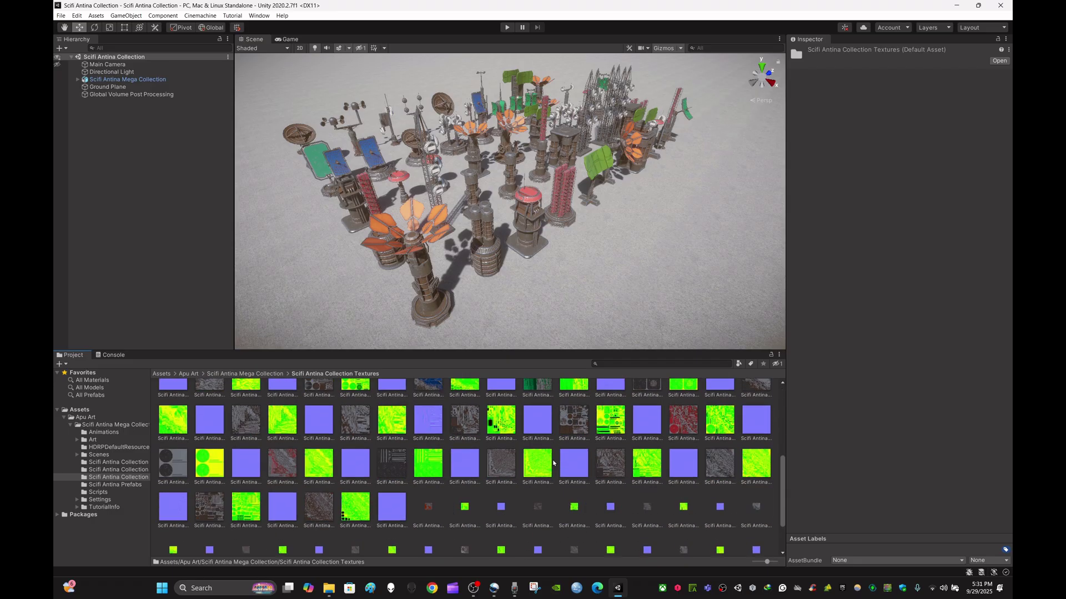
Inspect individual textures, including the Antina 7 Side mask map and the Antina 7 Top and Antina 6 Base base maps
left_click(466, 444)
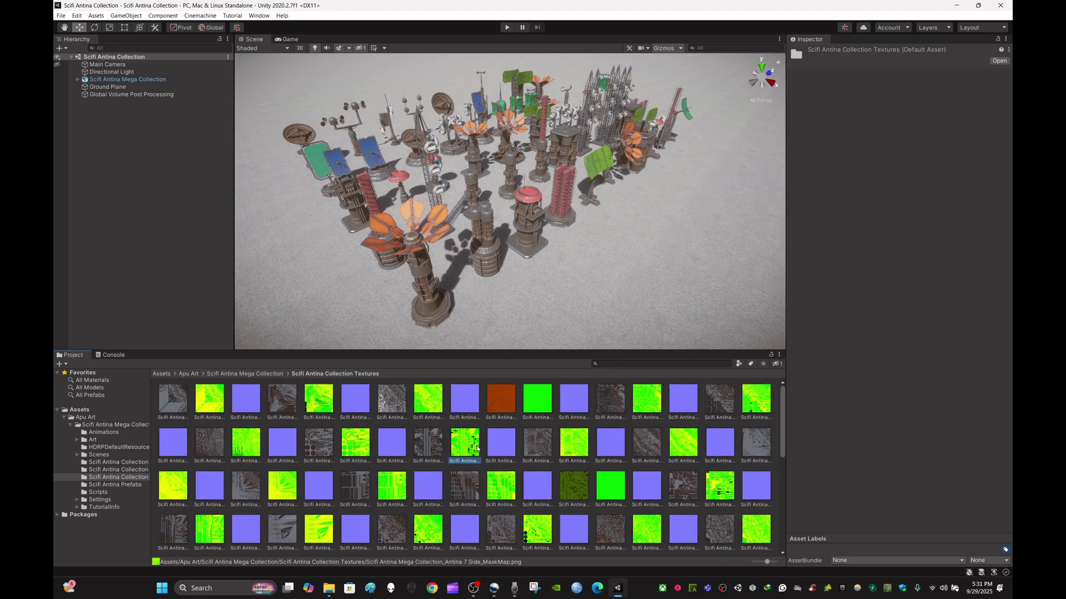
left_click(574, 444)
left_click(536, 446)
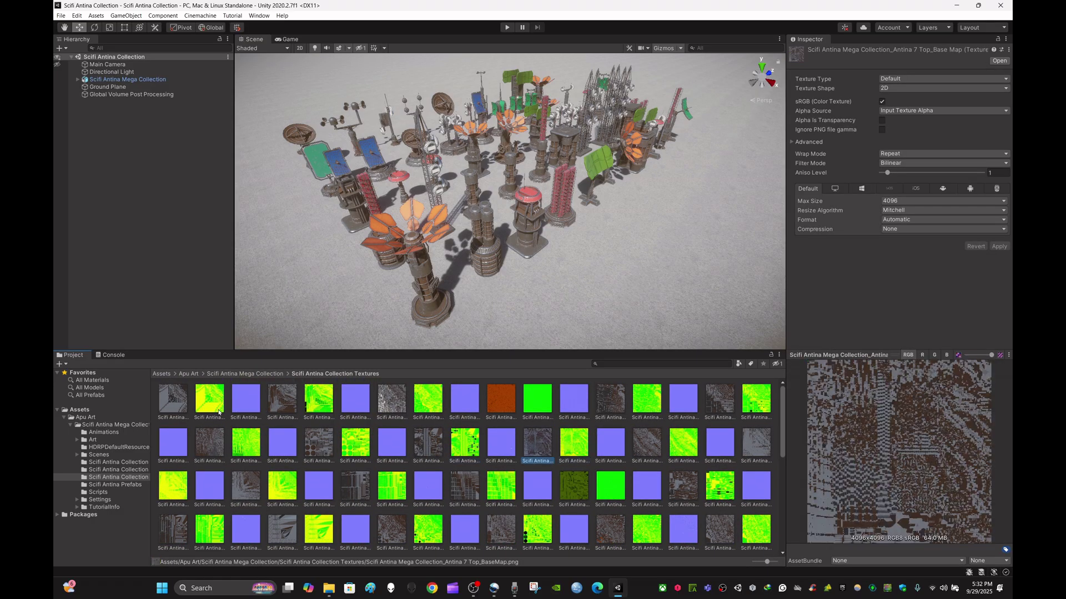
left_click(172, 397)
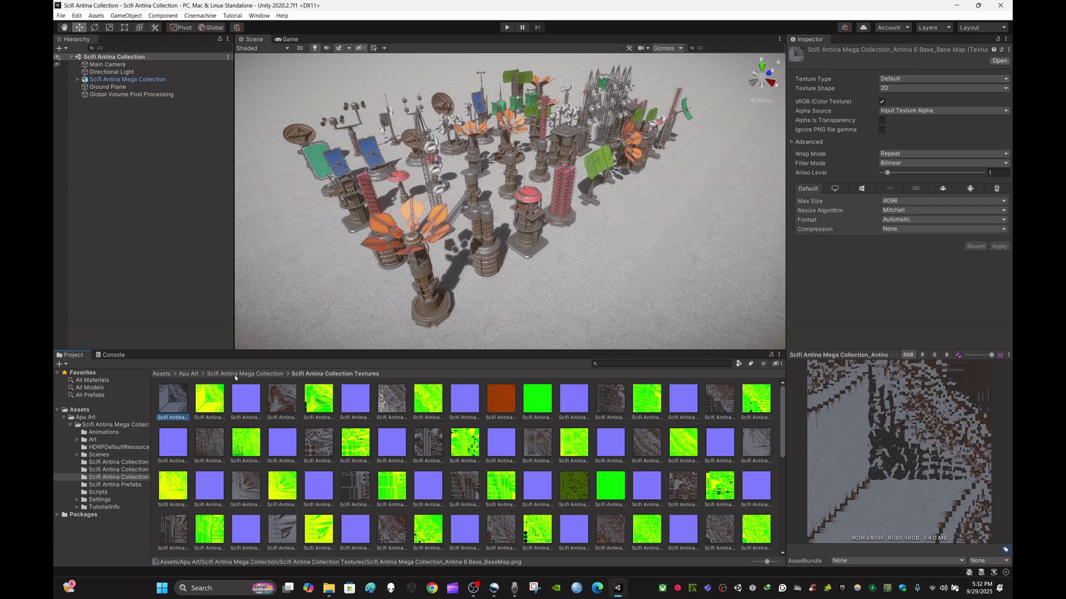
Return to the Scifi Antina Mega Collection folder and open the Scifi Antina Collection Materials folder
left_click(256, 376)
left_click(426, 409)
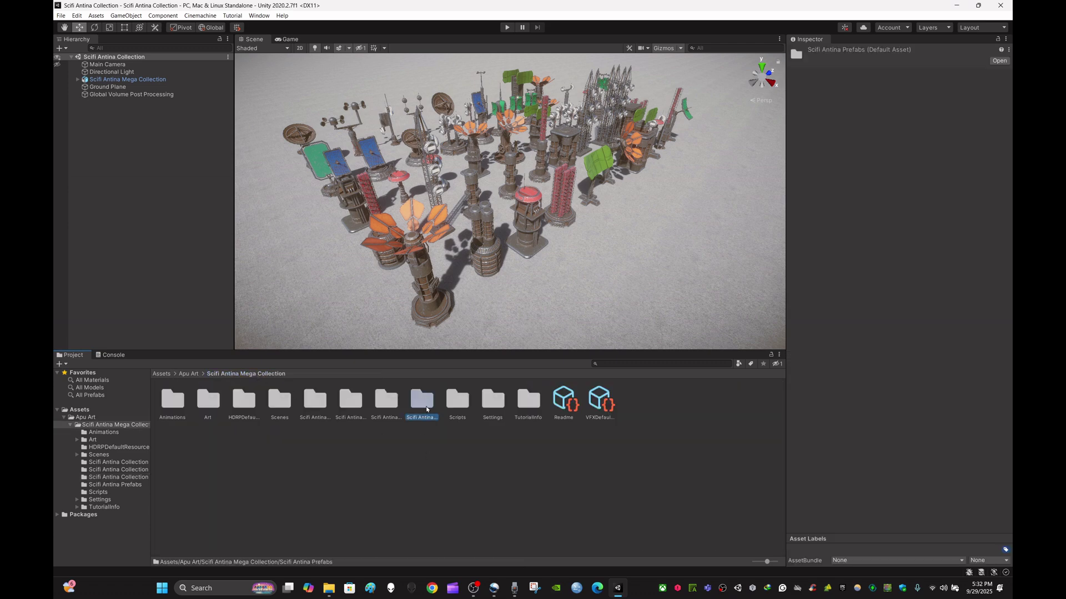
left_click(388, 405)
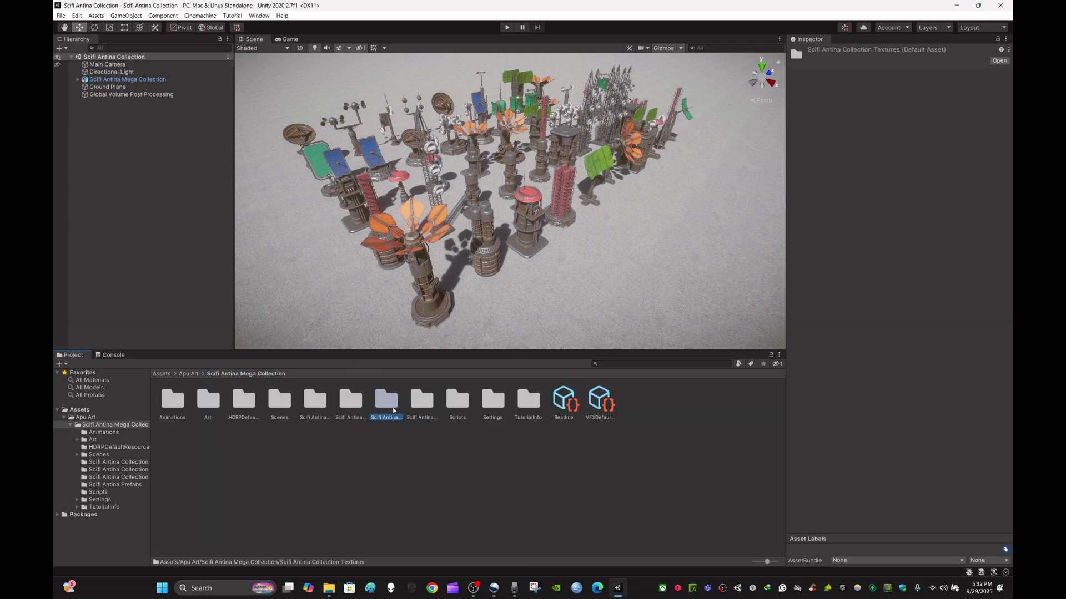
double_click(358, 411)
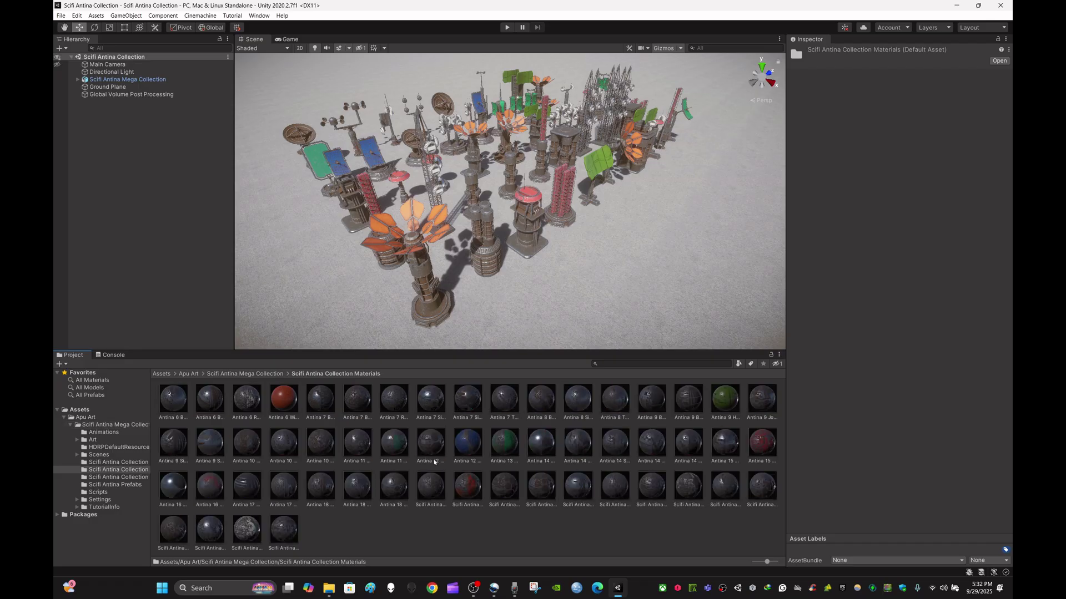
Inspect individual collection materials, including Antina 6 Base and Antina 14 Side Pipes
left_click(179, 402)
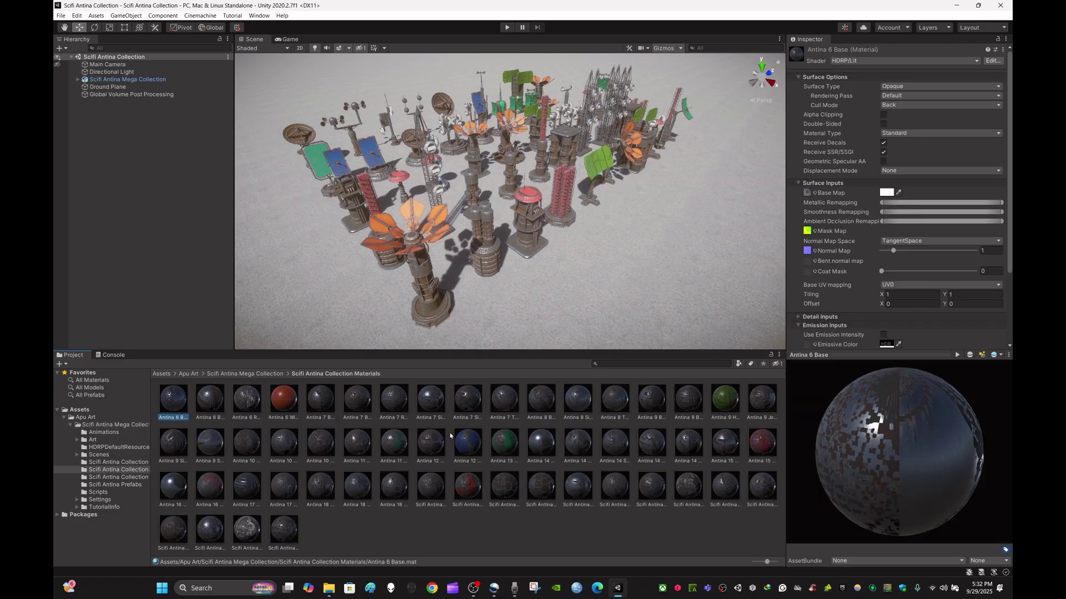
left_click(542, 442)
left_click(611, 444)
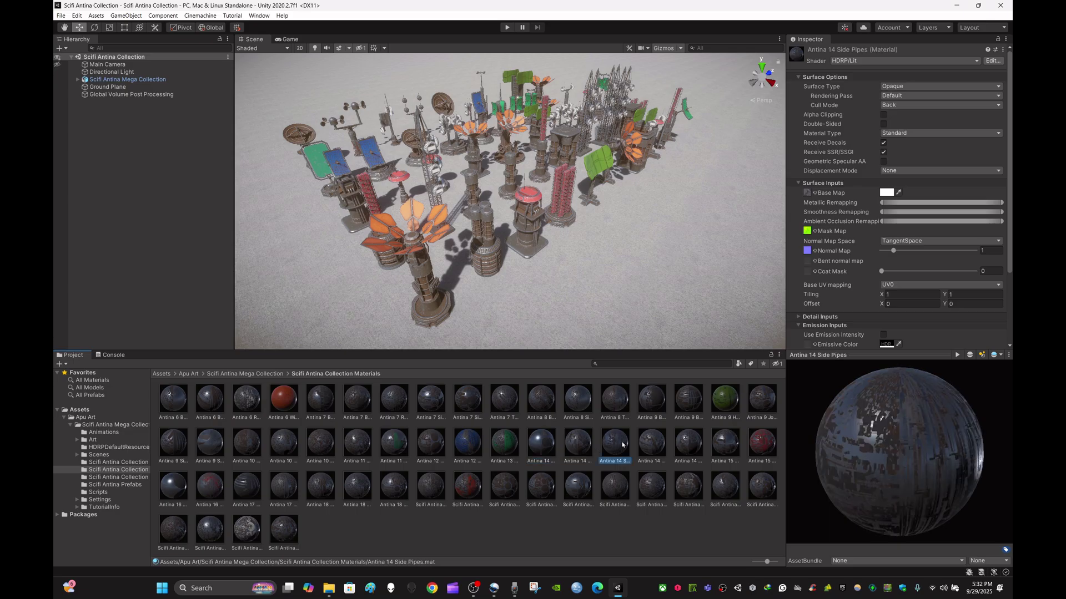
mouse_move(644, 289)
left_mouse_down("alt")
mouse_move(618, 281)
mouse_move(642, 279)
mouse_move(630, 258)
mouse_move(629, 281)
left_mouse_up("alt")
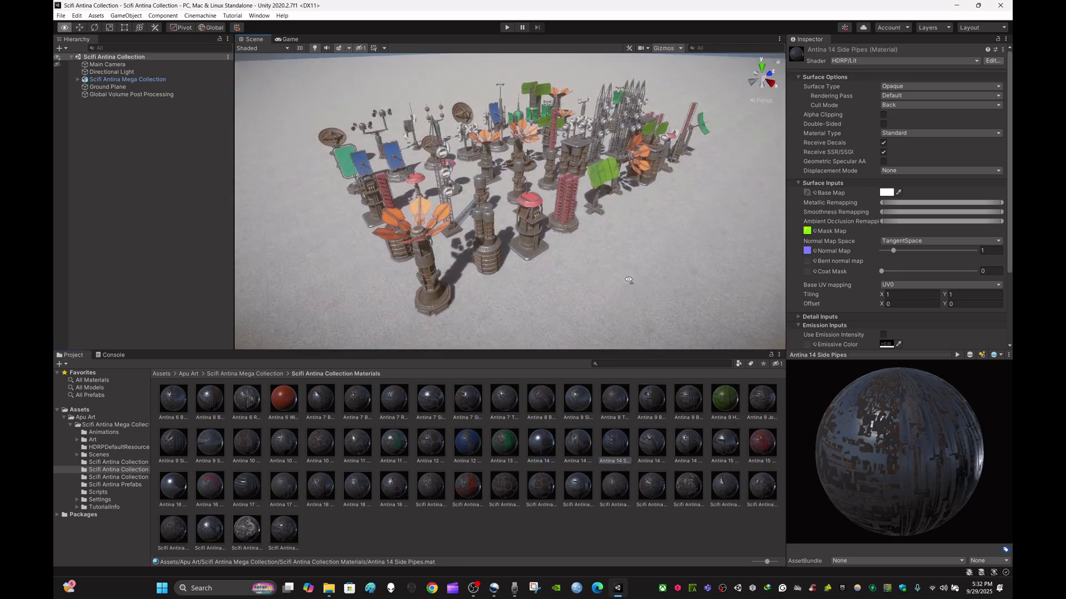
Go back to the Scifi Antina Mega Collection folder and open the Scifi Antina Prefabs folder
left_click(249, 374)
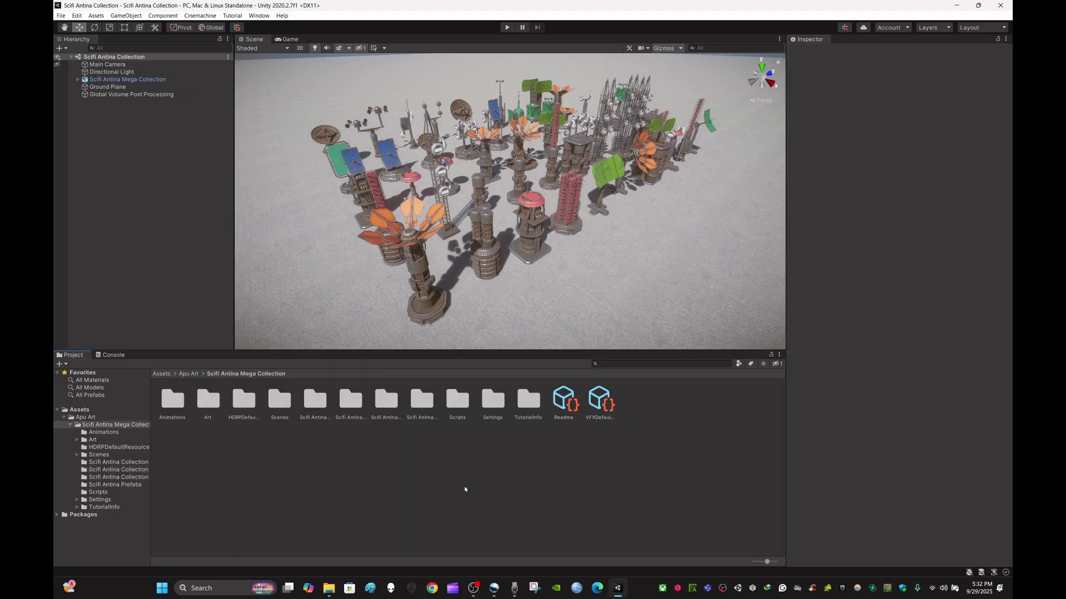
left_click(418, 416)
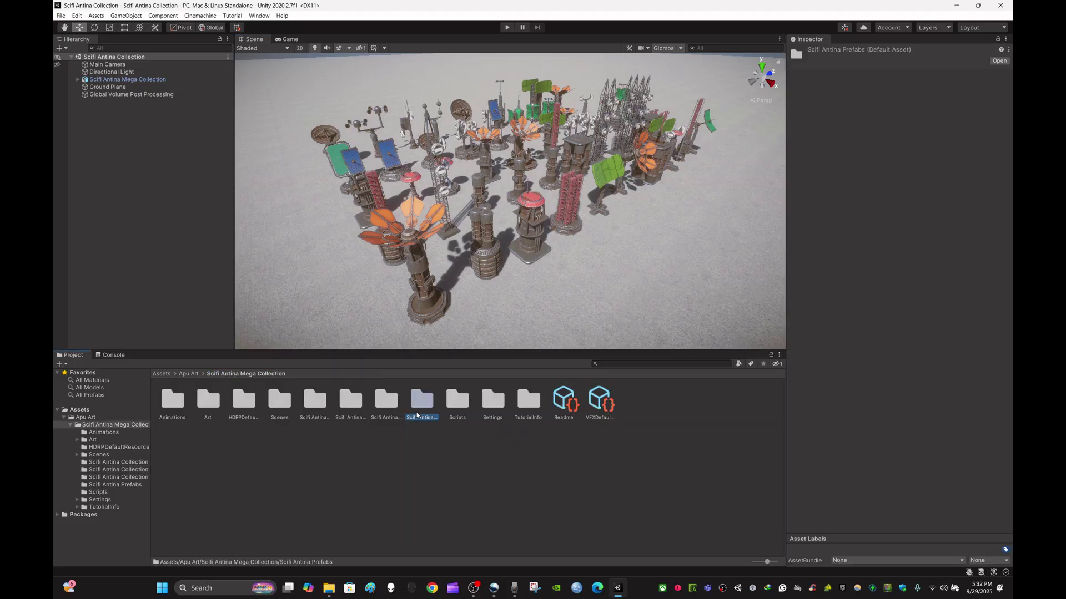
double_click(421, 400)
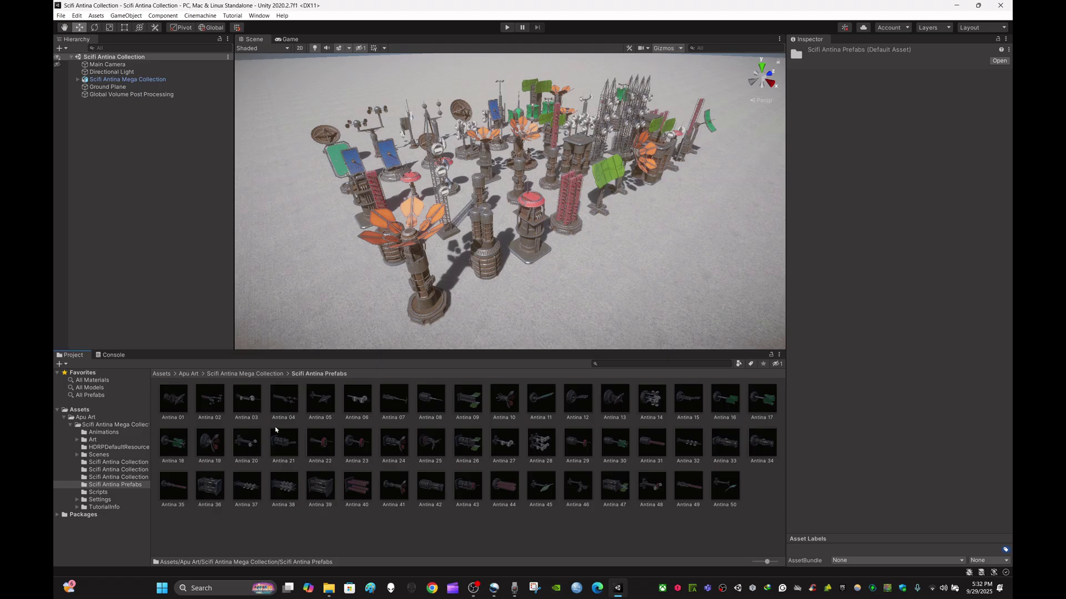
Preview several antenna prefabs, including Antina 50, Antina 01 and Antina 28, and rotate their previews
left_click(185, 405)
left_click(732, 491)
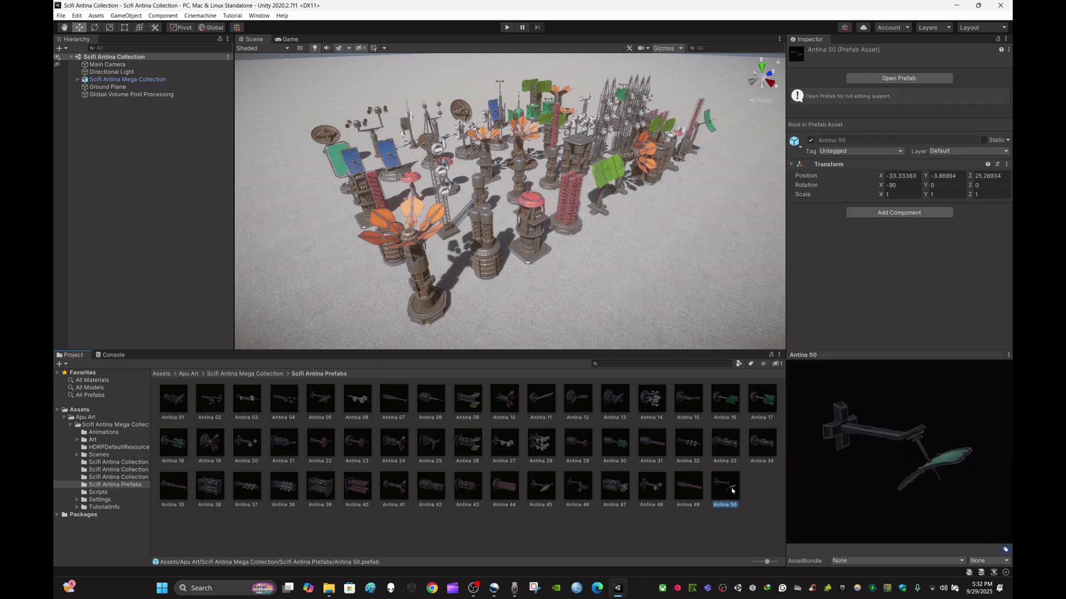
left_click(180, 400)
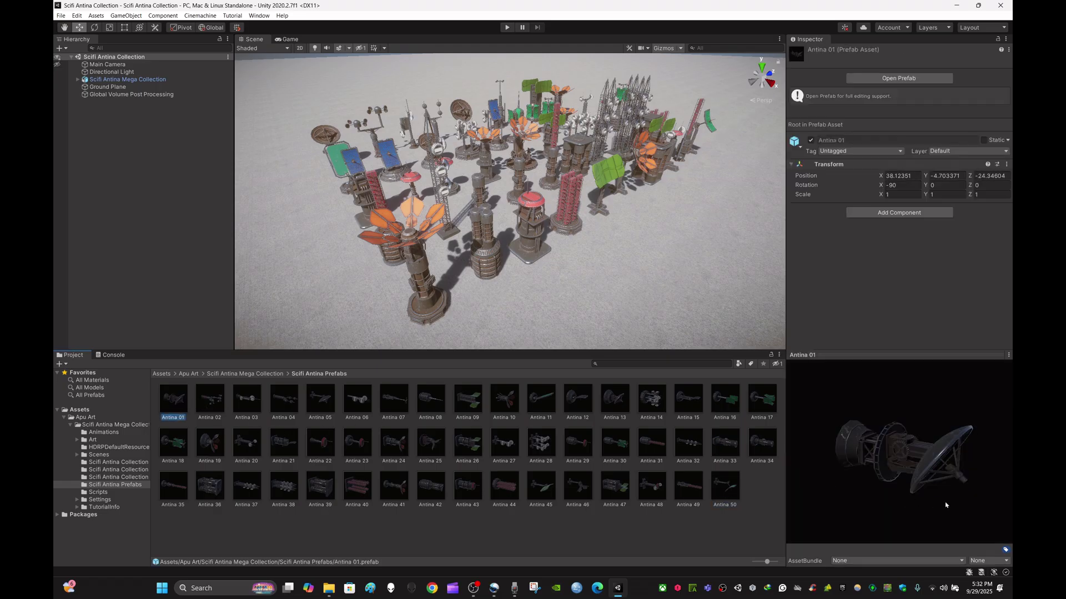
left_click(577, 446)
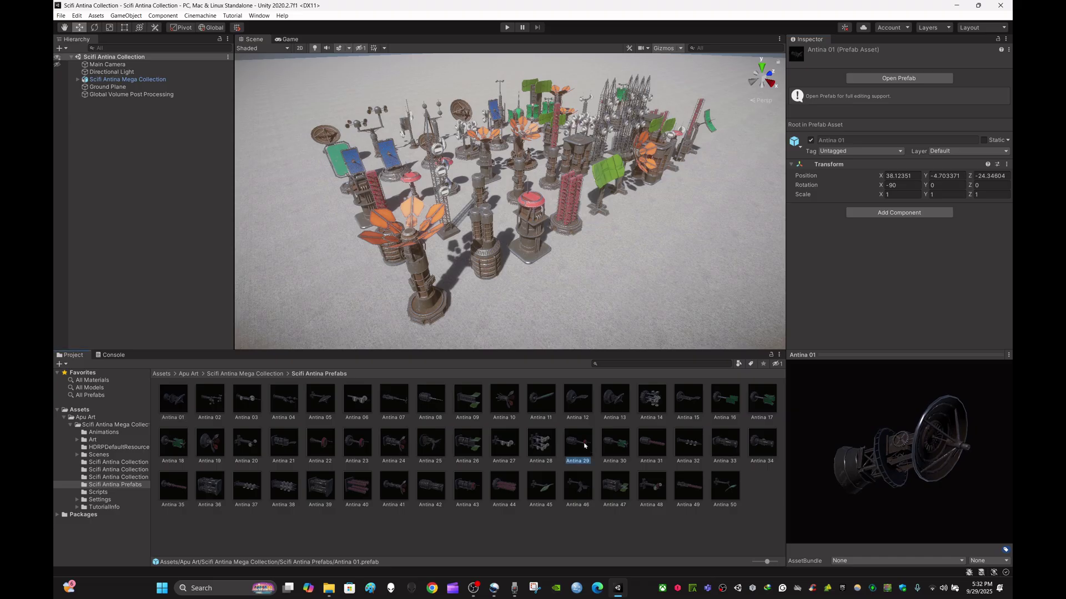
left_click(539, 443)
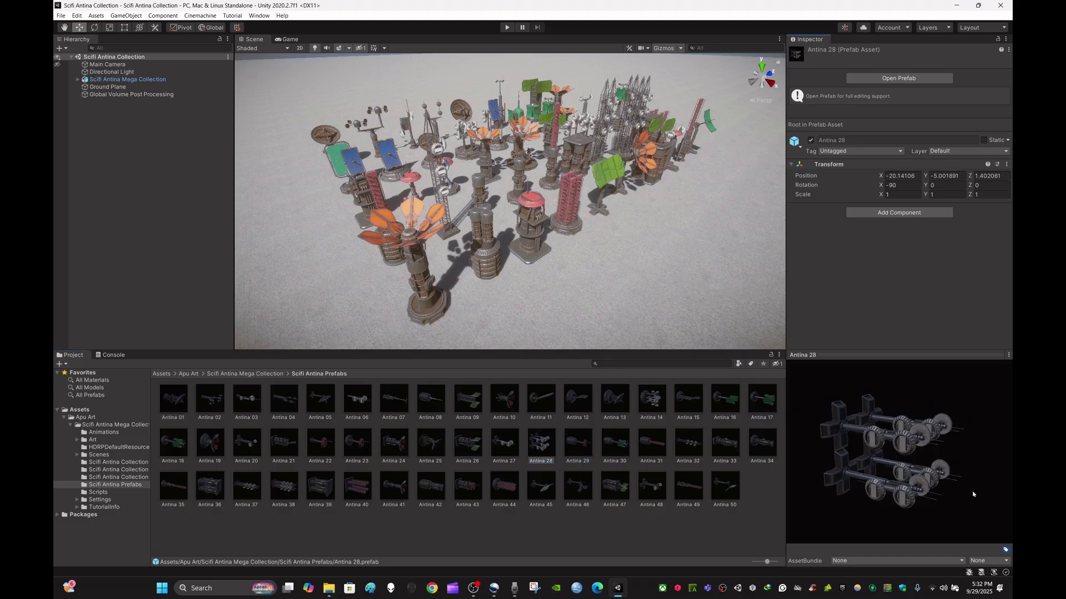
left_click_drag(972, 494, 949, 450)
Try out the Antina 02 prefab on the empty ground beside the collection, adjusting its height, and delete it
right_click_drag(622, 248, 643, 271)
key("s")
key("w")
left_click_drag(215, 407, 508, 238)
left_click_drag(520, 198, 520, 175)
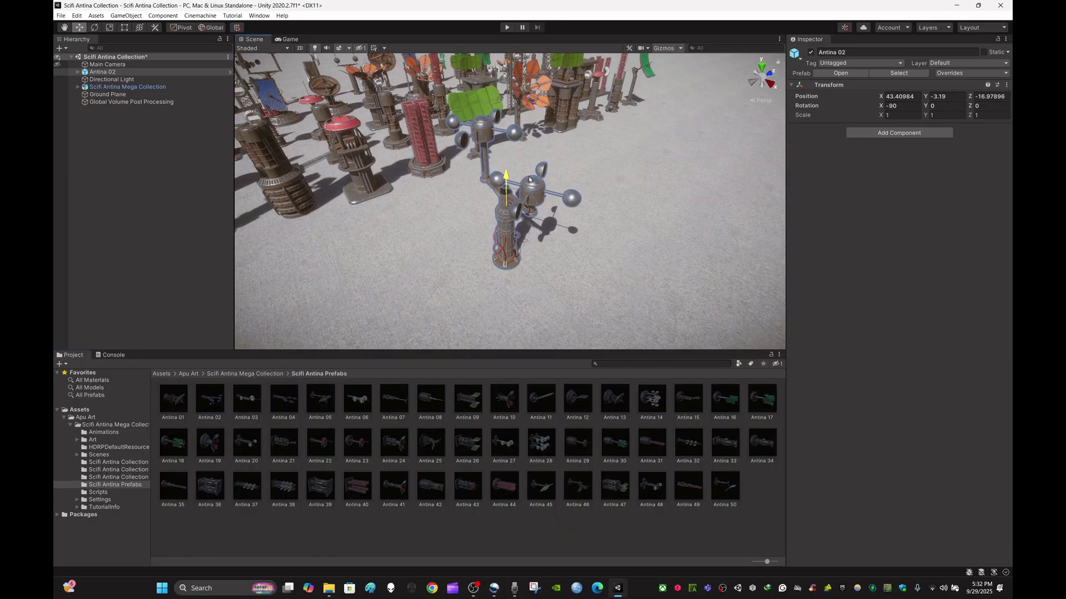
key("Delete")
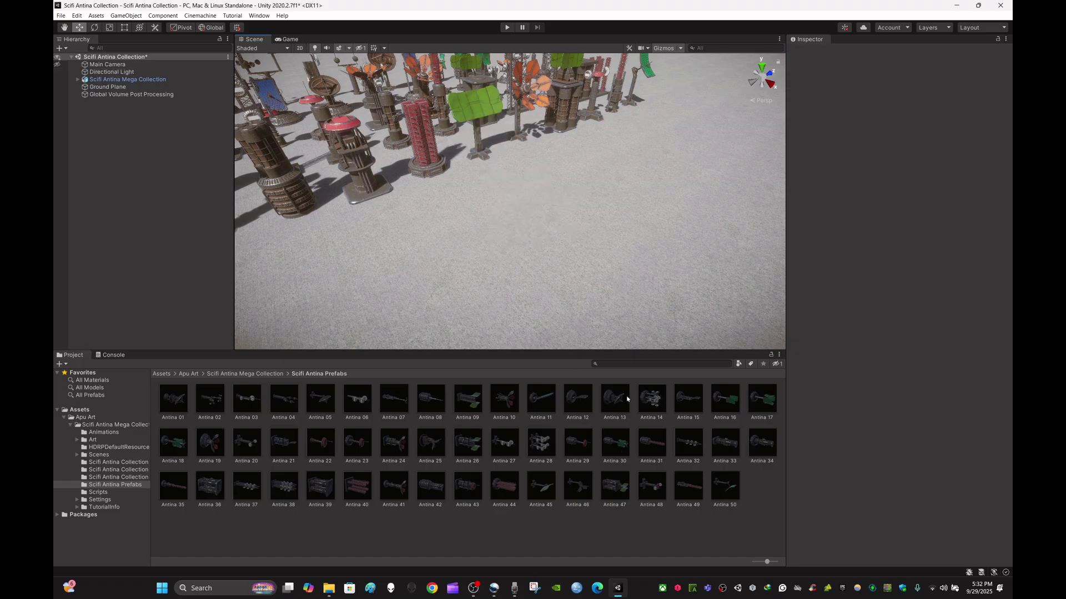
Try out the Antina 13 dish prefab on the empty ground, adjusting its height, and delete it
left_click_drag(627, 399, 607, 236)
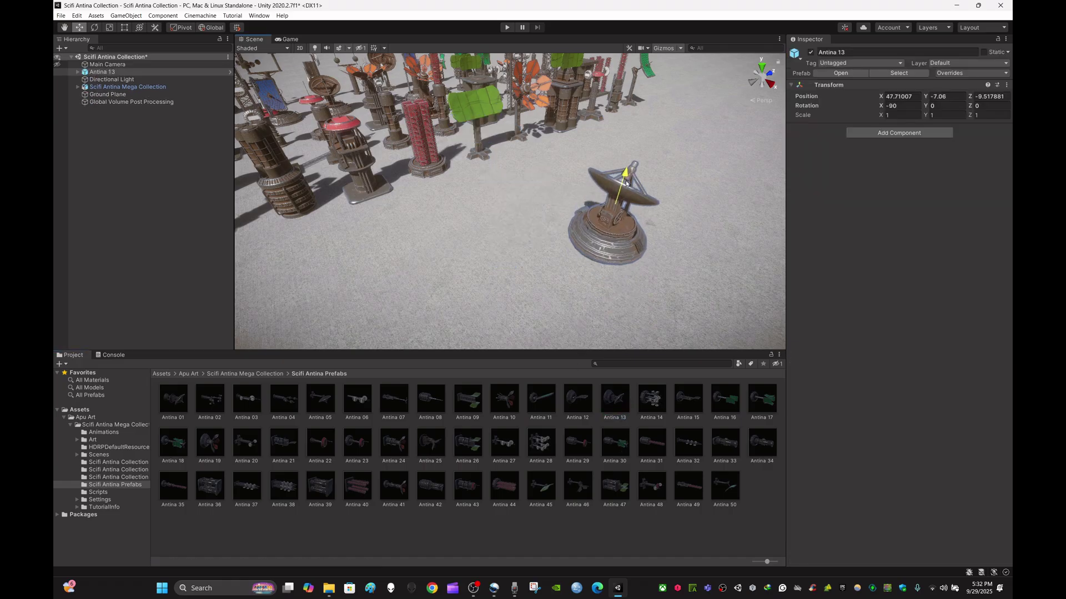
left_click_drag(626, 183, 631, 195)
key("Delete")
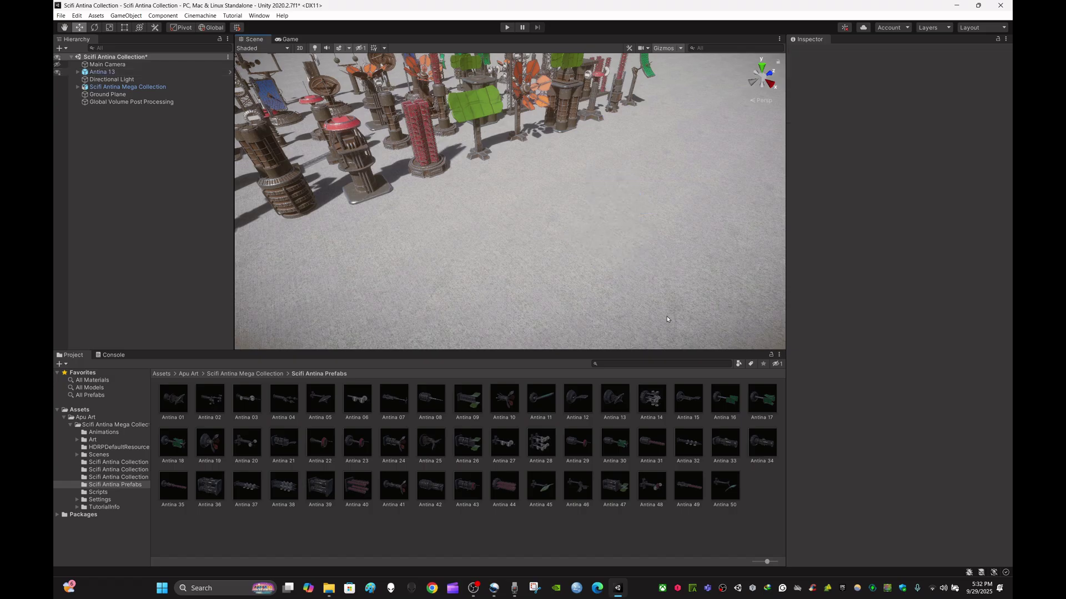
Open the Antina 28 prefab to view its separate parts and return to the scene
left_click(549, 443)
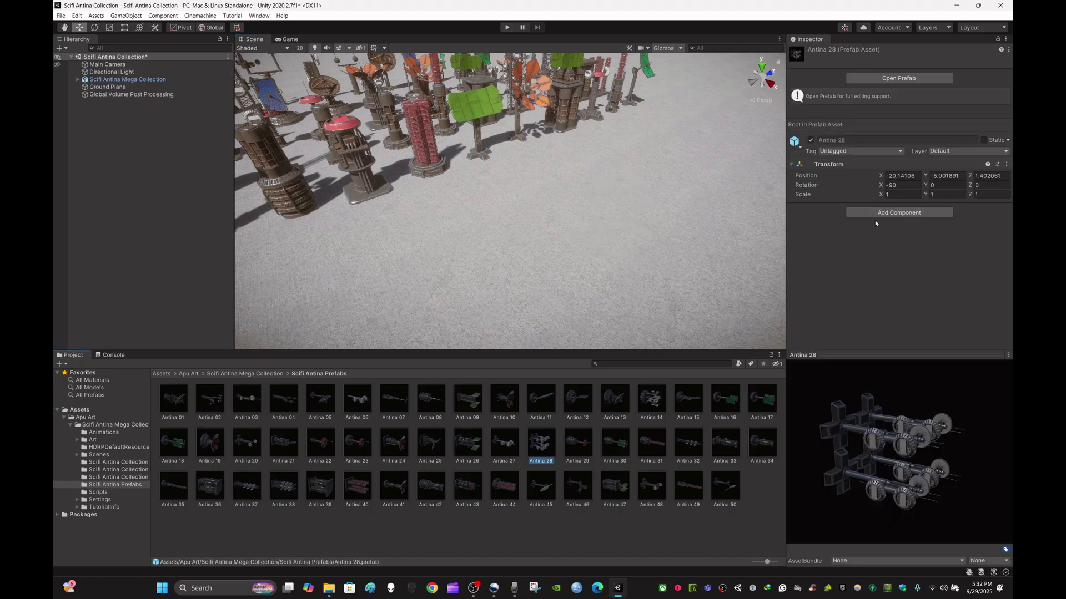
left_click(898, 79)
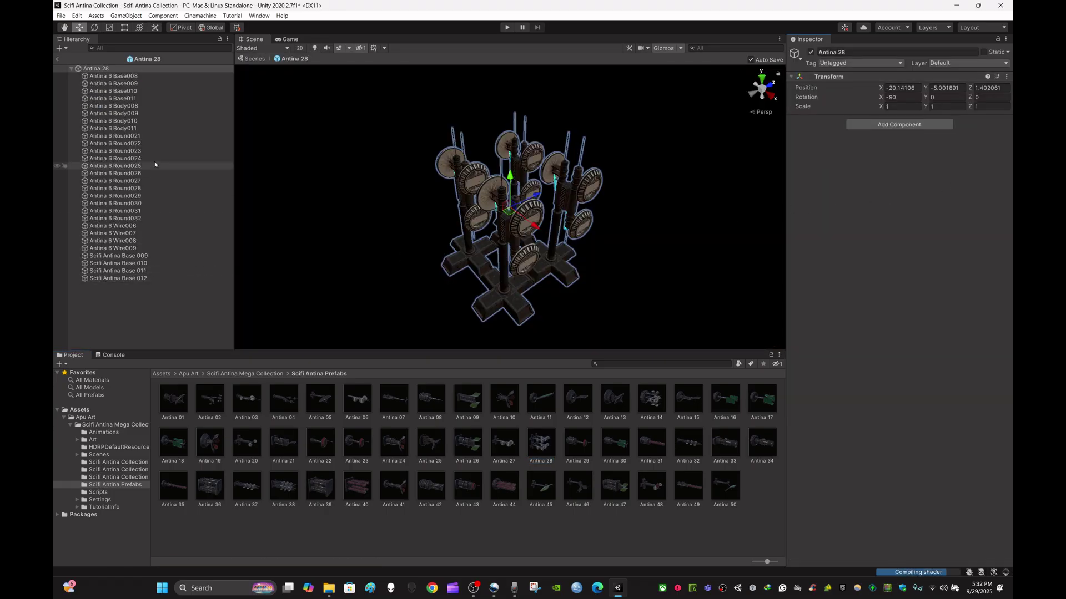
left_click(59, 60)
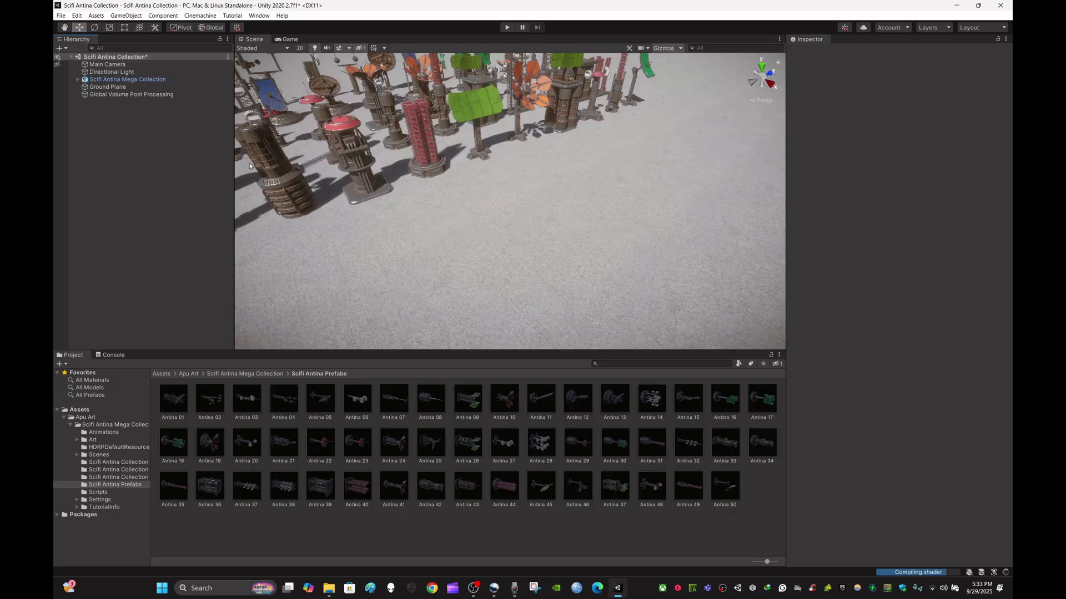
Check the Antina 11 prefab and open the Antina 05 prefab for editing
left_click(541, 400)
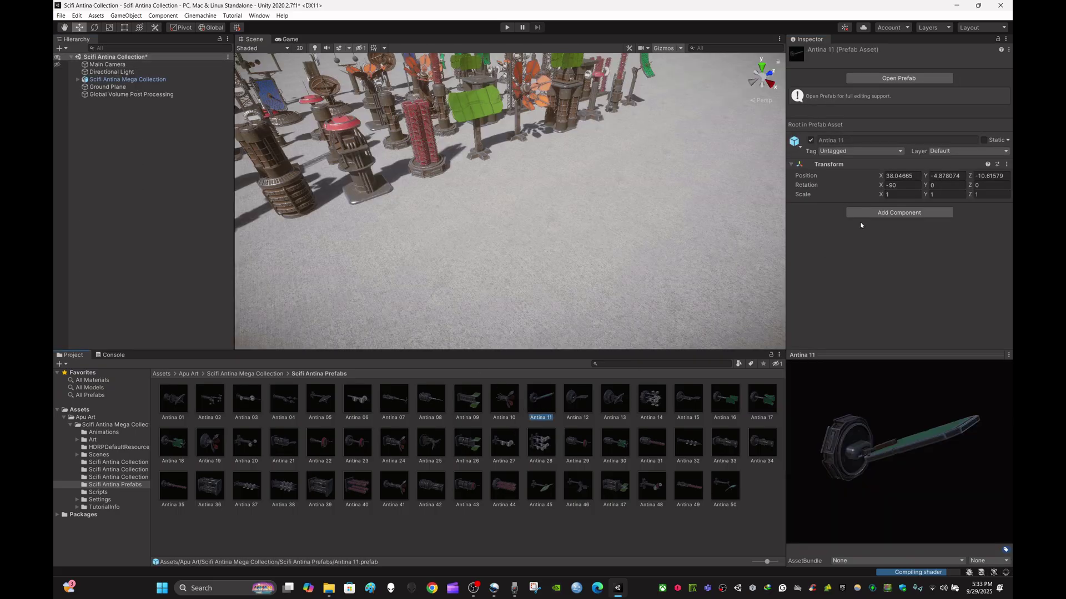
left_click(121, 200)
left_click(327, 406)
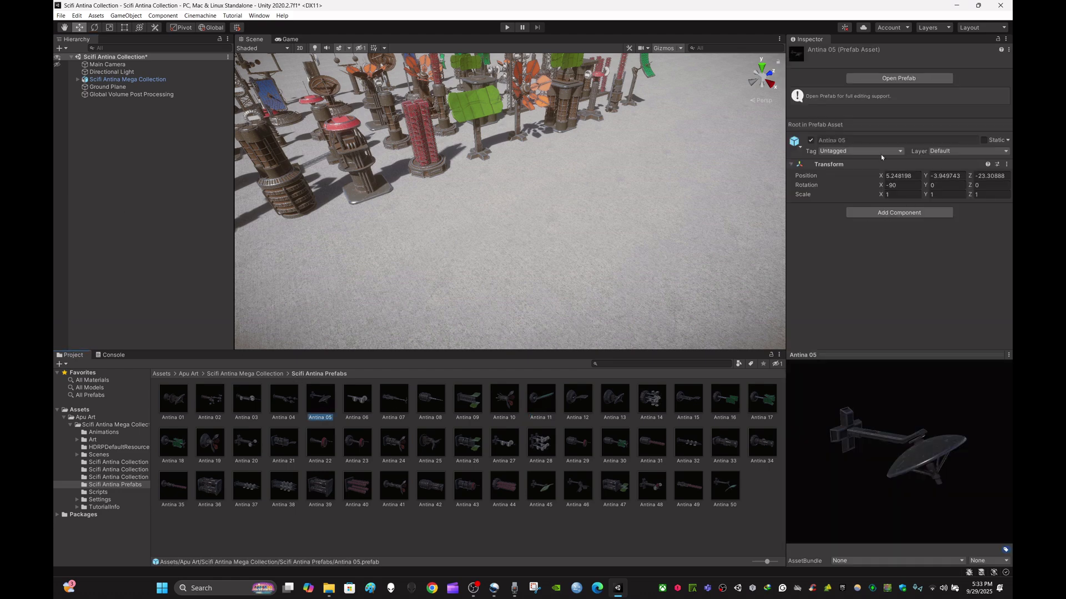
left_click(899, 77)
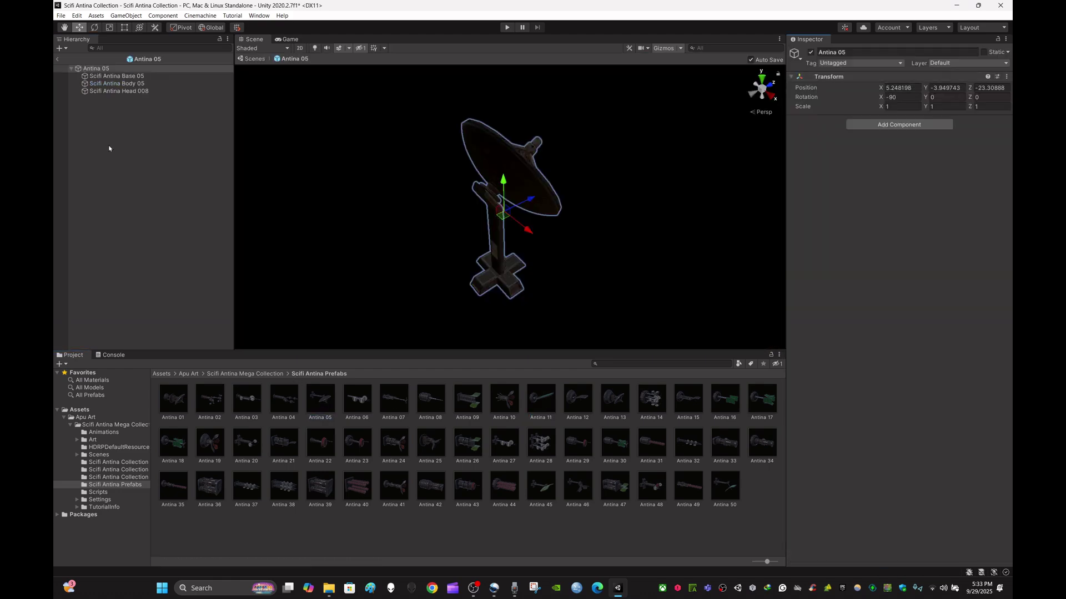
Inspect the Scifi Antina Head 008 and Scifi Antina Body 05 parts of the Antina 05 prefab
left_click(119, 91)
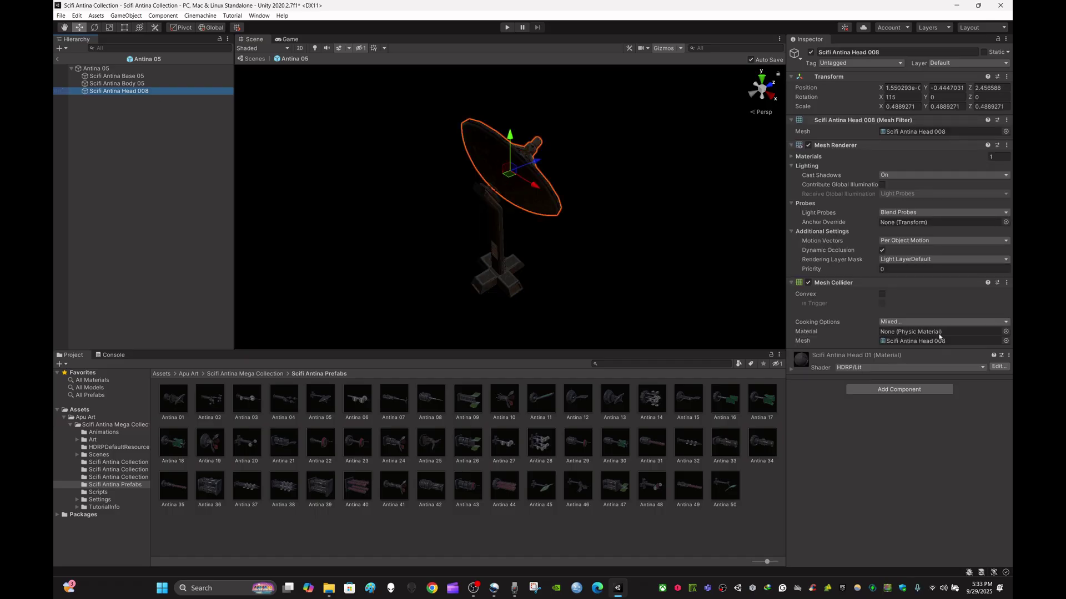
left_click(181, 175)
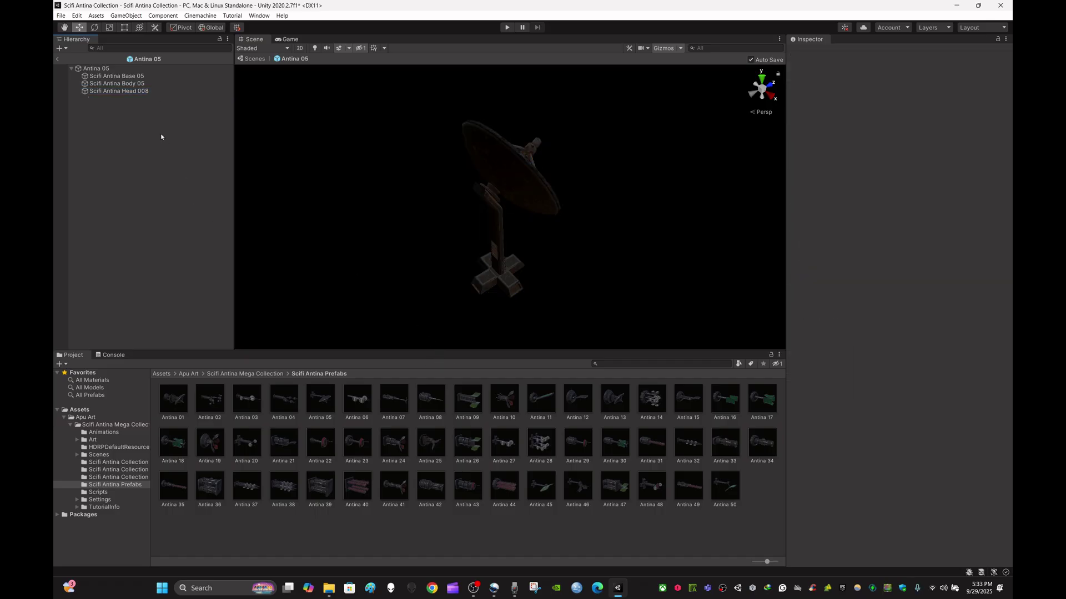
left_click(117, 84)
left_click_drag(589, 256, 453, 261, "alt")
right_click_drag(452, 261, 452, 262)
key("a")
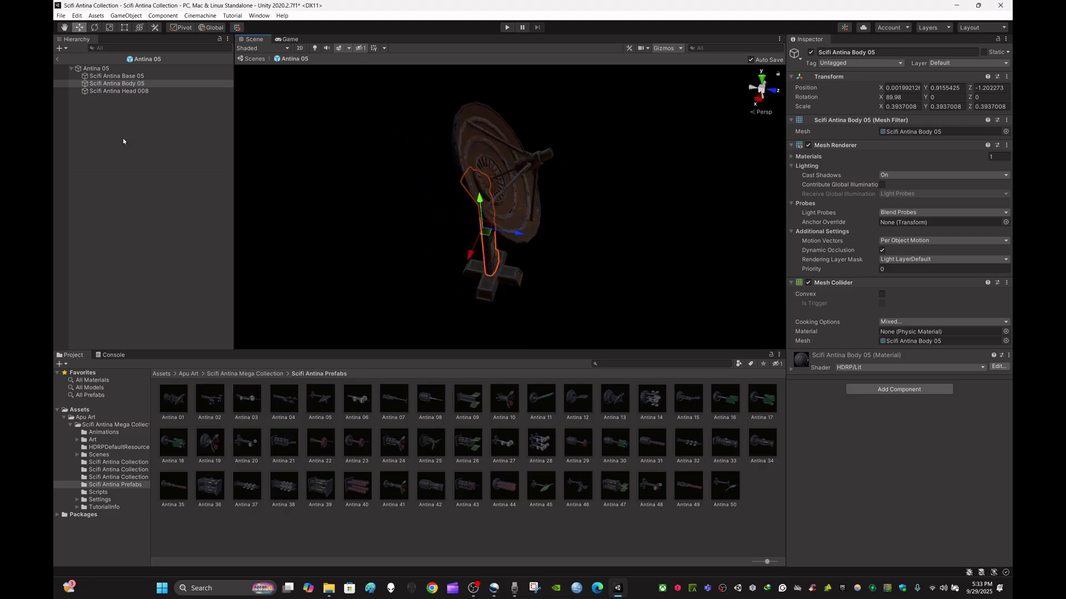
left_click(123, 141)
Move Scifi Antina Head 008 away from the antenna body to show it is separate, and undo the move
left_click(155, 91)
left_click_drag(621, 267, 698, 268, "alt")
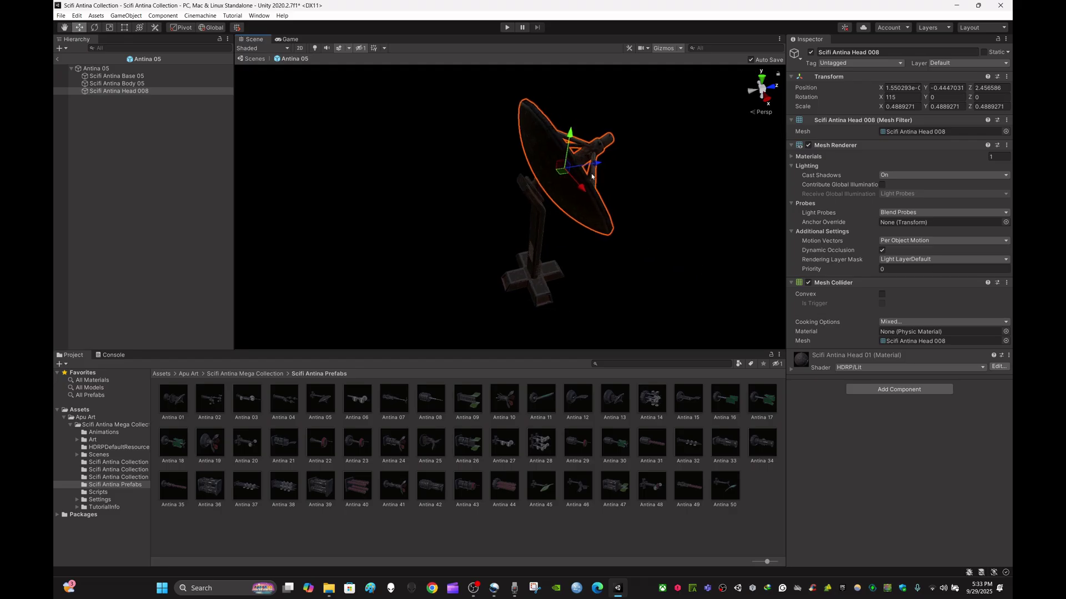
left_click_drag(592, 165, 617, 173)
left_click_drag(653, 238, 628, 241, "alt")
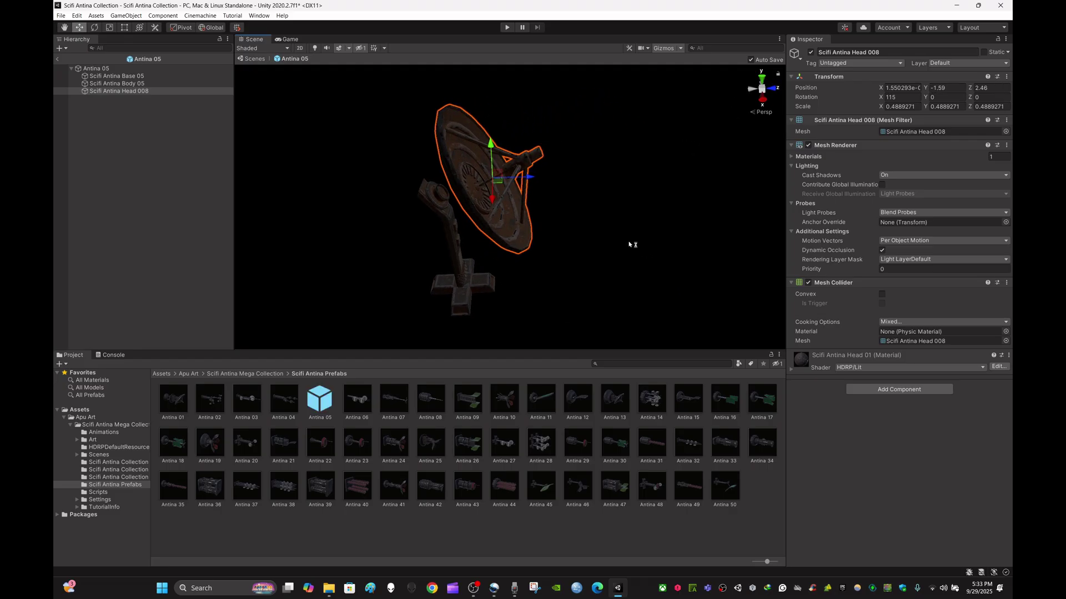
key("ctrl+z")
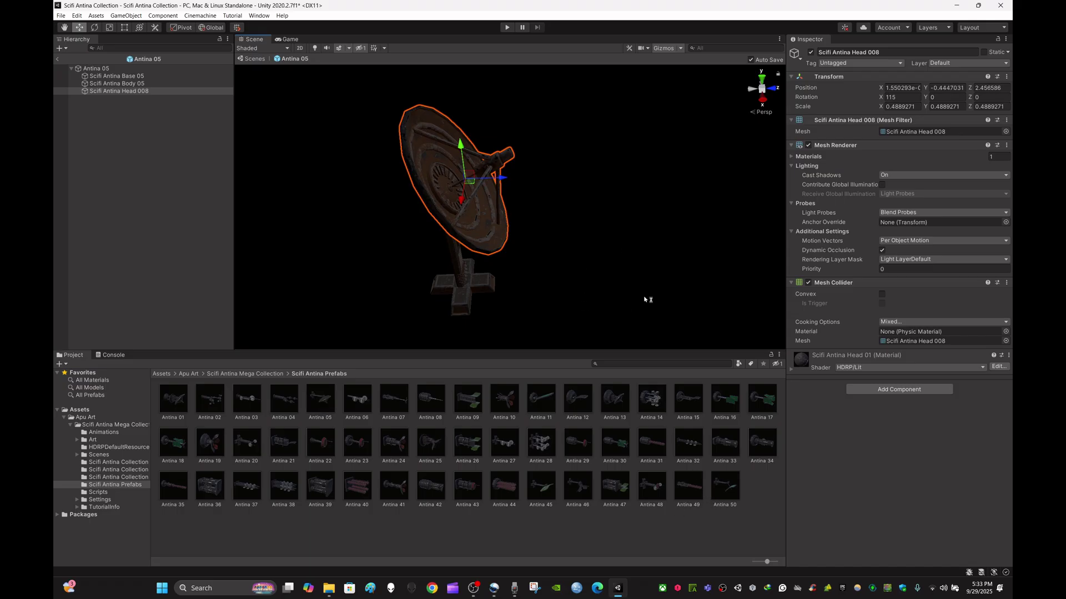
Review the Antina 05 root and the Mesh Collider components on its base, body and head parts
left_click_drag(569, 268, 665, 261, "alt")
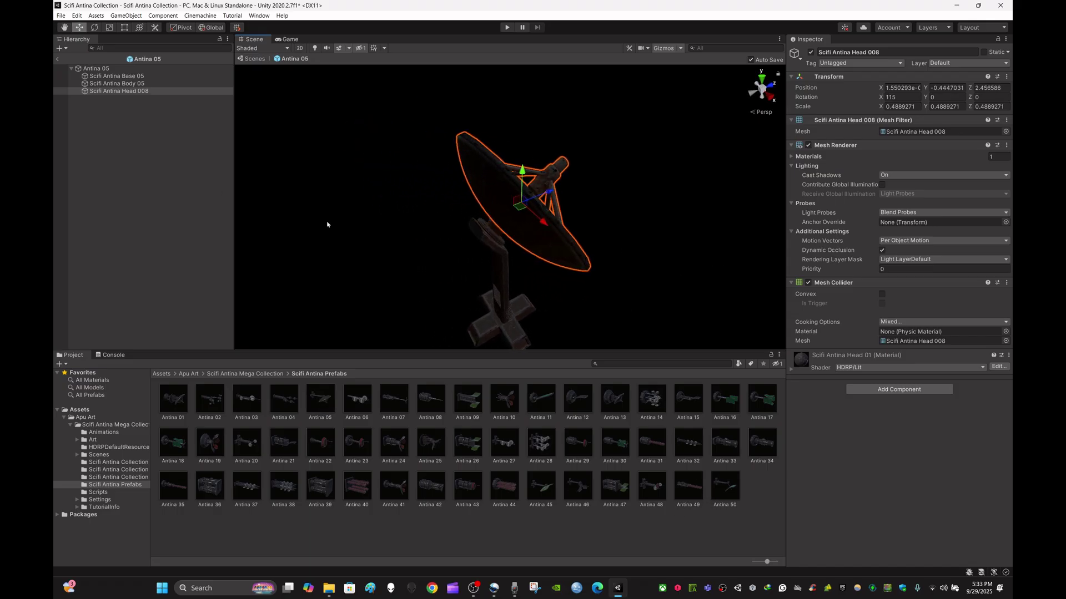
left_click(140, 112)
left_click(112, 69)
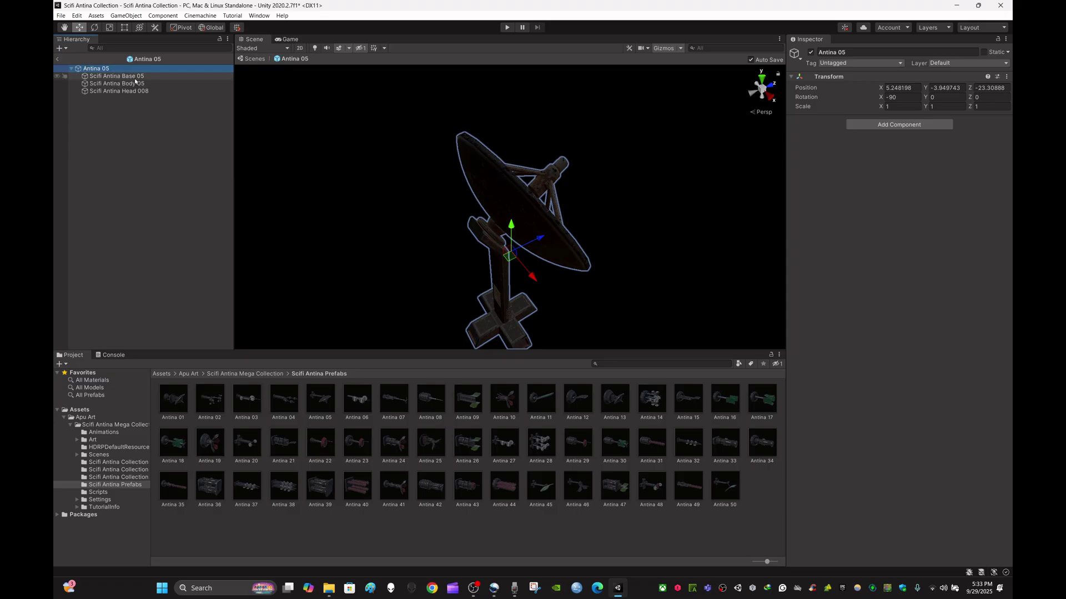
left_click(135, 78)
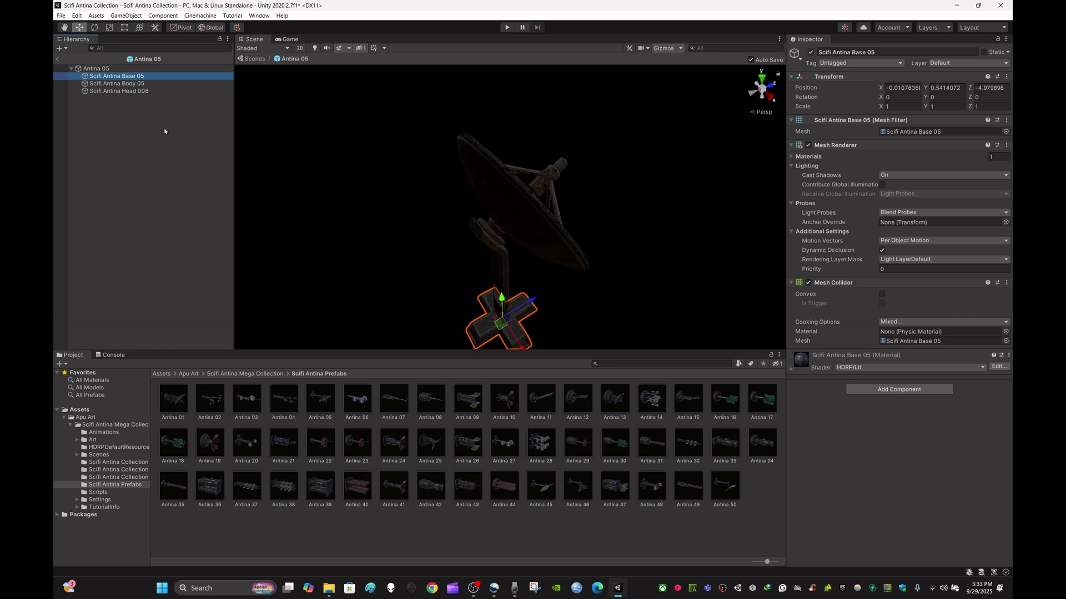
right_click_drag(430, 187, 437, 201)
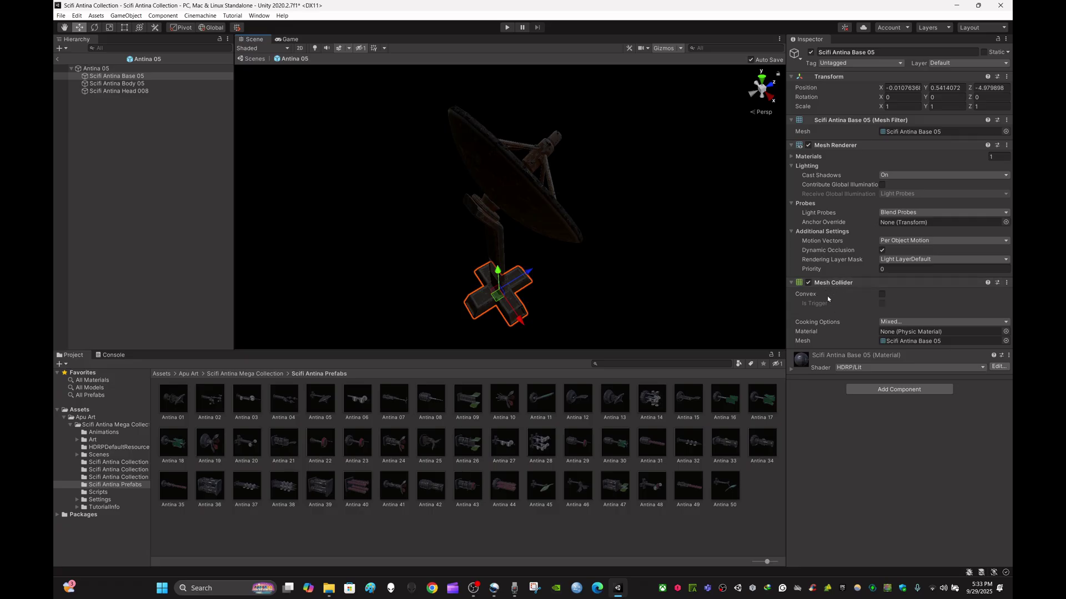
left_click(147, 85)
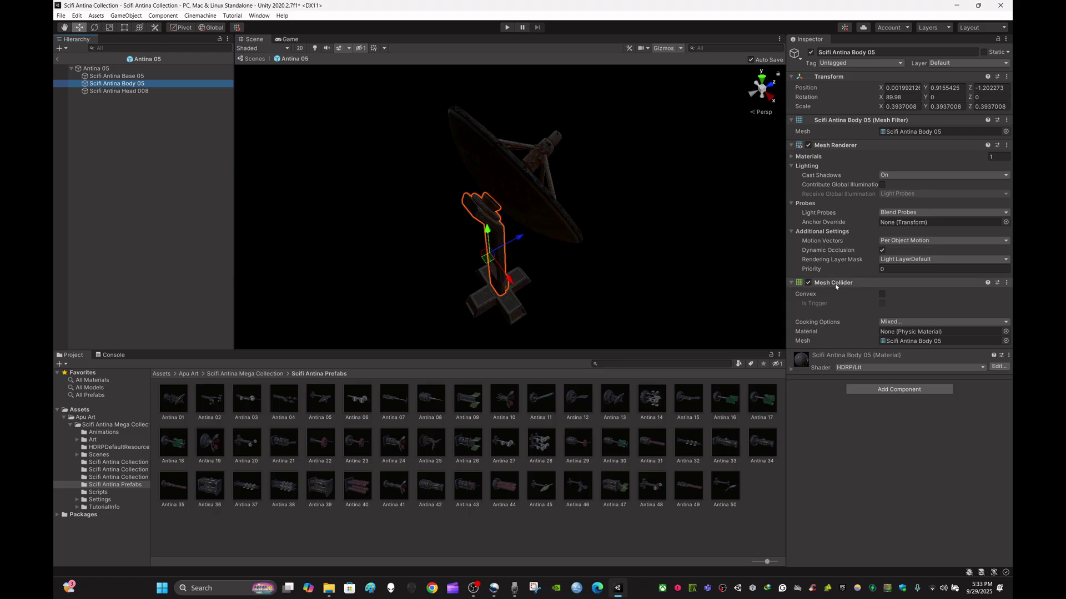
left_click(137, 91)
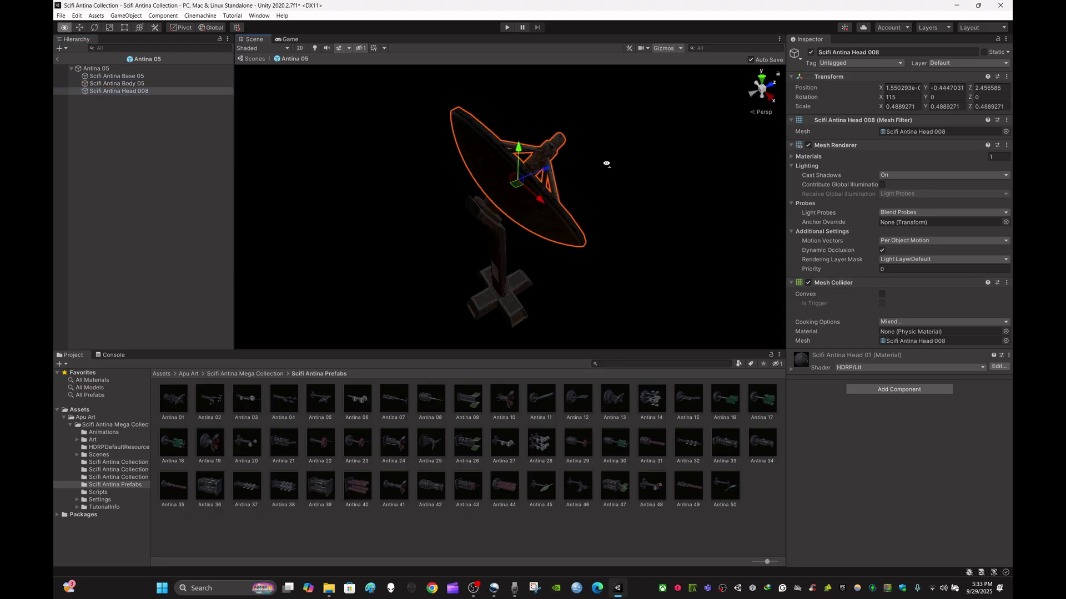
Review the whole Antina 05 prefab from another angle and return to the main scene
left_click_drag(607, 161, 584, 161, "alt")
mouse_move(583, 161)
right_mouse_down()
mouse_move(504, 172)
mouse_move(427, 164)
mouse_move(592, 171)
right_mouse_up()
key("s")
key("a")
key("w")
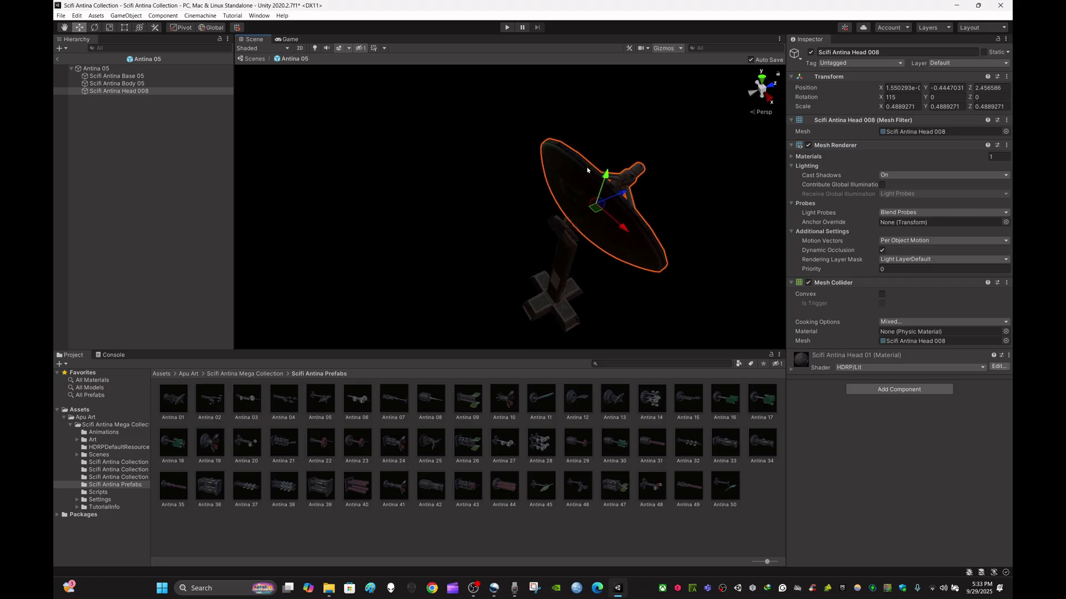
left_click(252, 59)
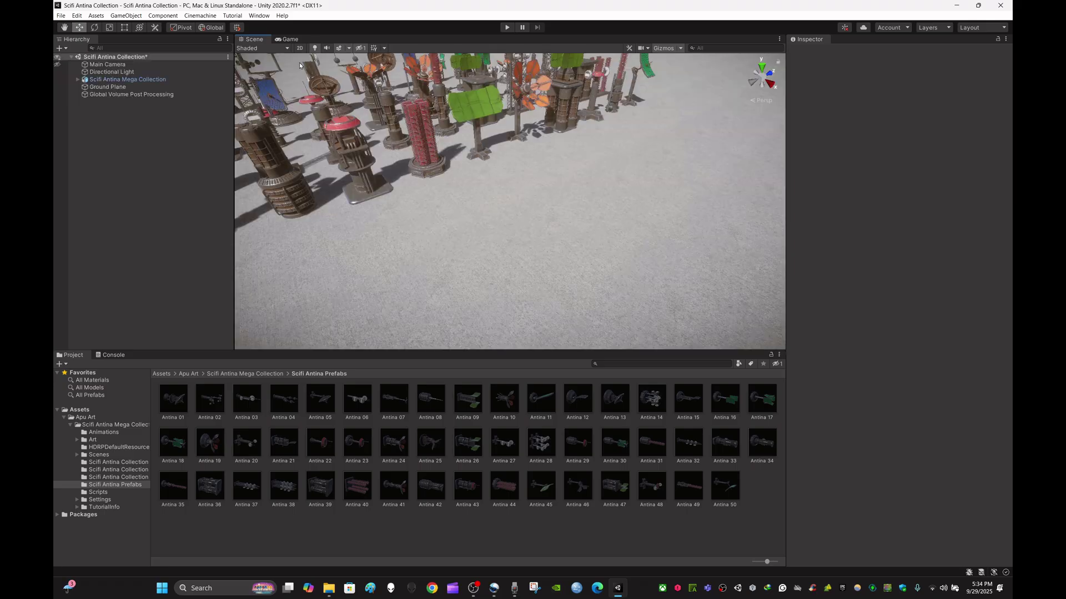
Place the Antina 14 prefab on the open ground in front of the antenna collection and frame it in view
right_click_drag(605, 213, 550, 176)
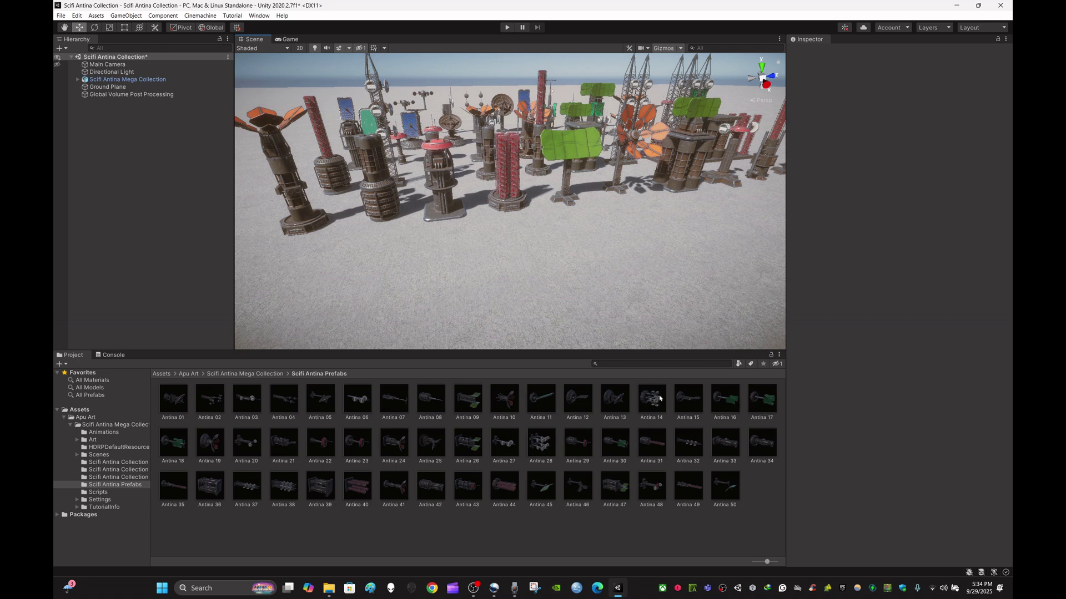
left_click_drag(660, 399, 593, 180)
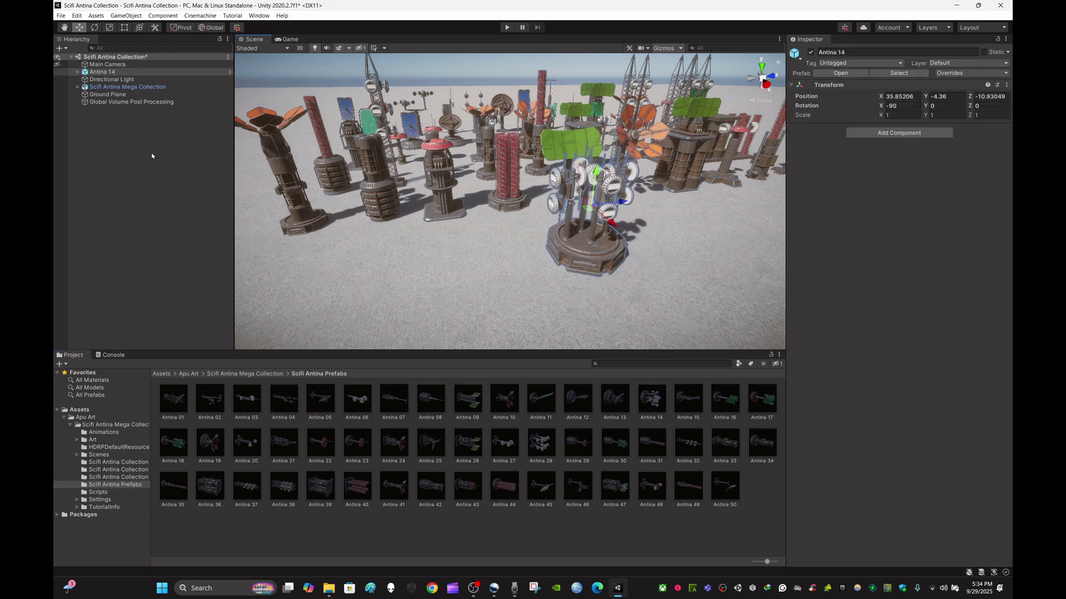
double_click(102, 72)
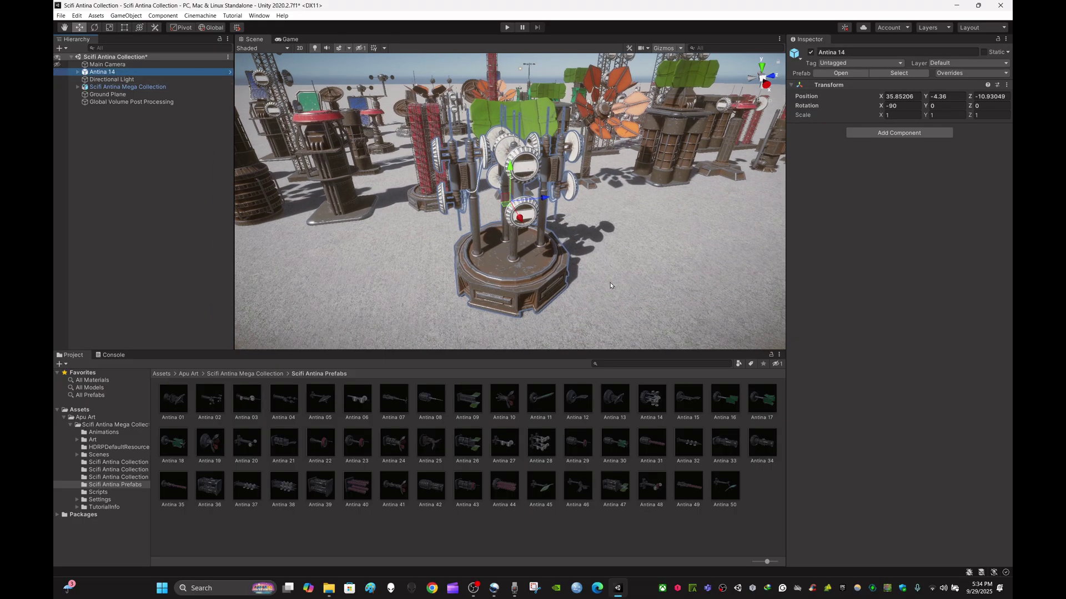
scroll(610, 286, "down", 5)
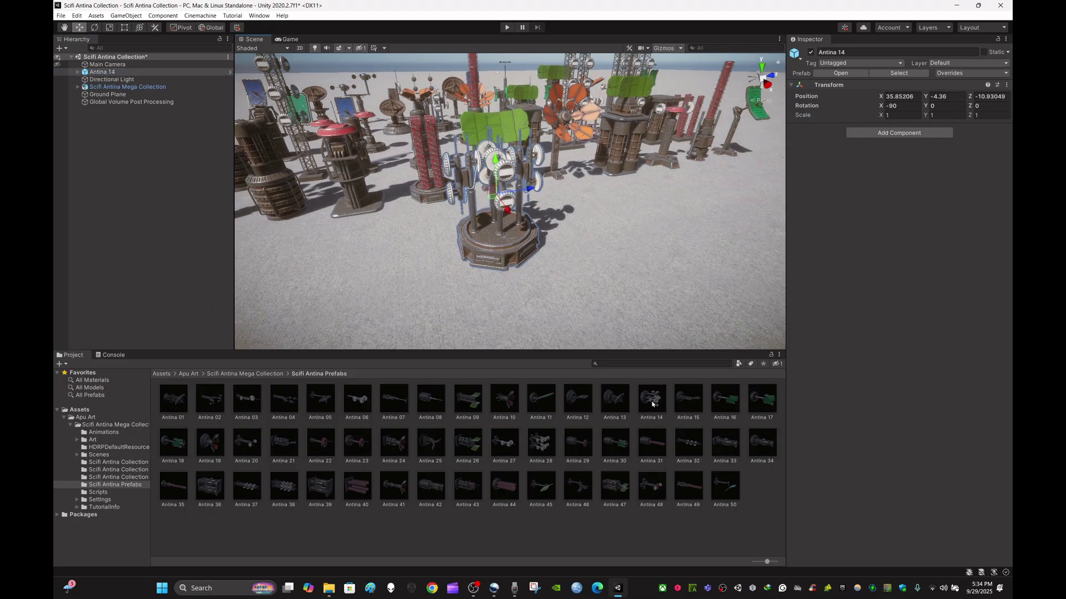
Open the Antina 14 prefab for editing and inspect its separate base, wire, round and body parts
left_click(652, 402)
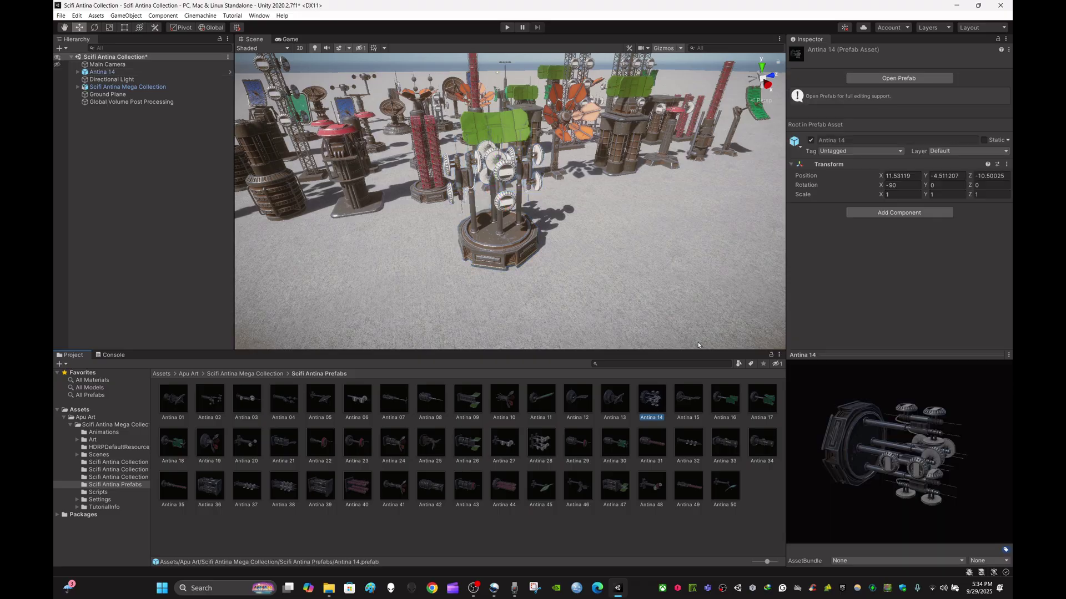
left_click(915, 78)
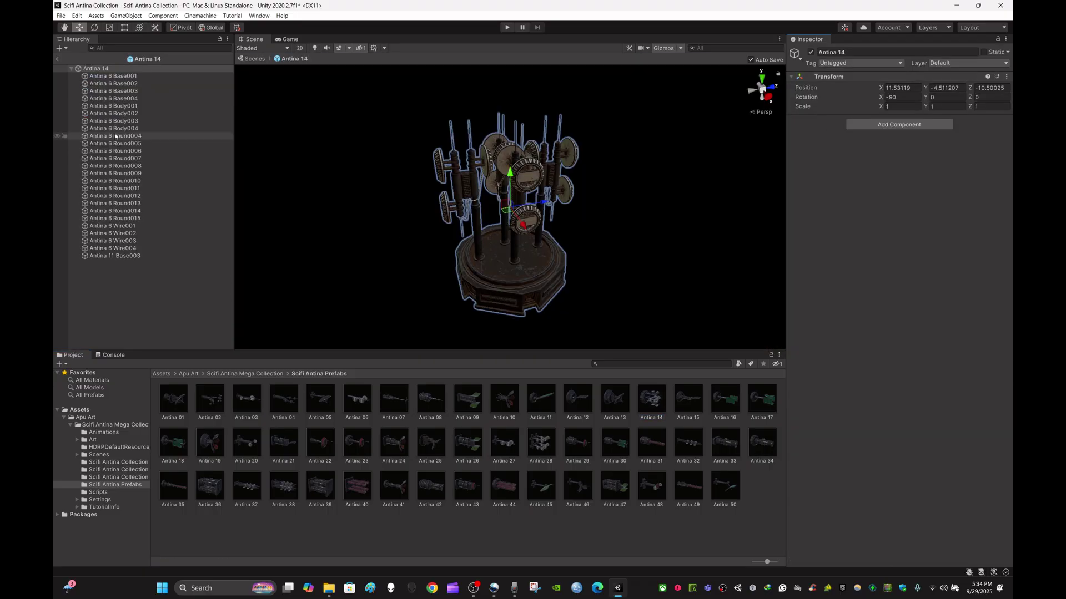
left_click(114, 76)
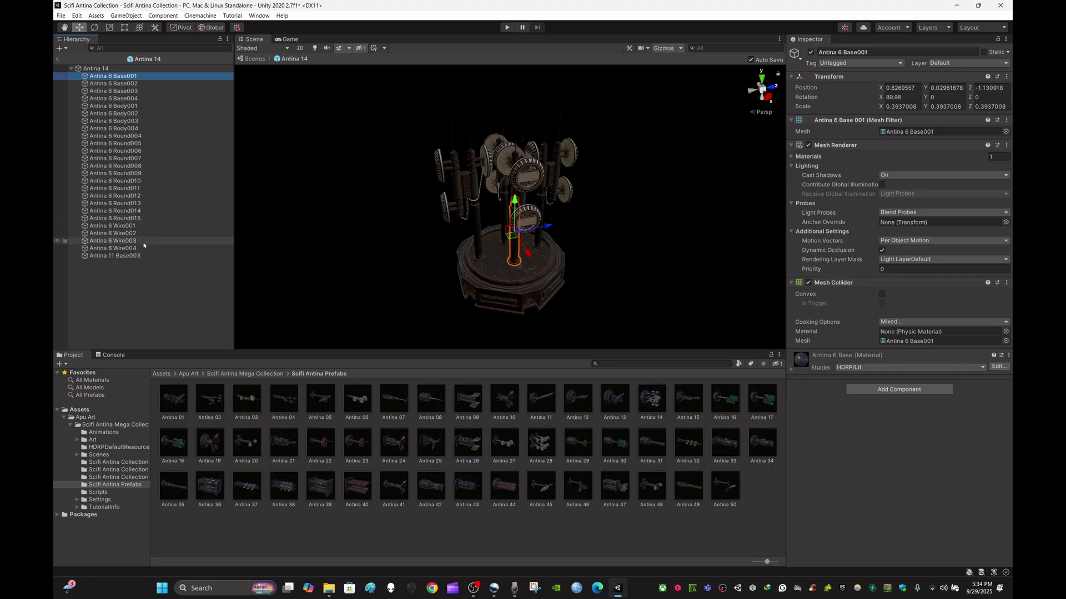
left_click(117, 256)
left_click(114, 226)
left_click(127, 204)
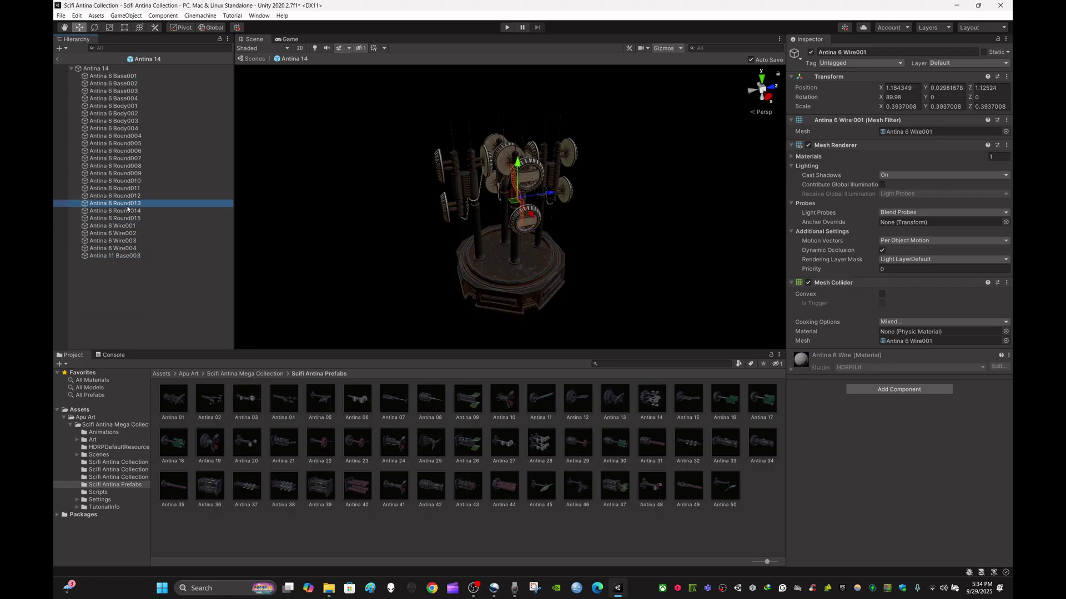
left_click(116, 158)
left_click(114, 121)
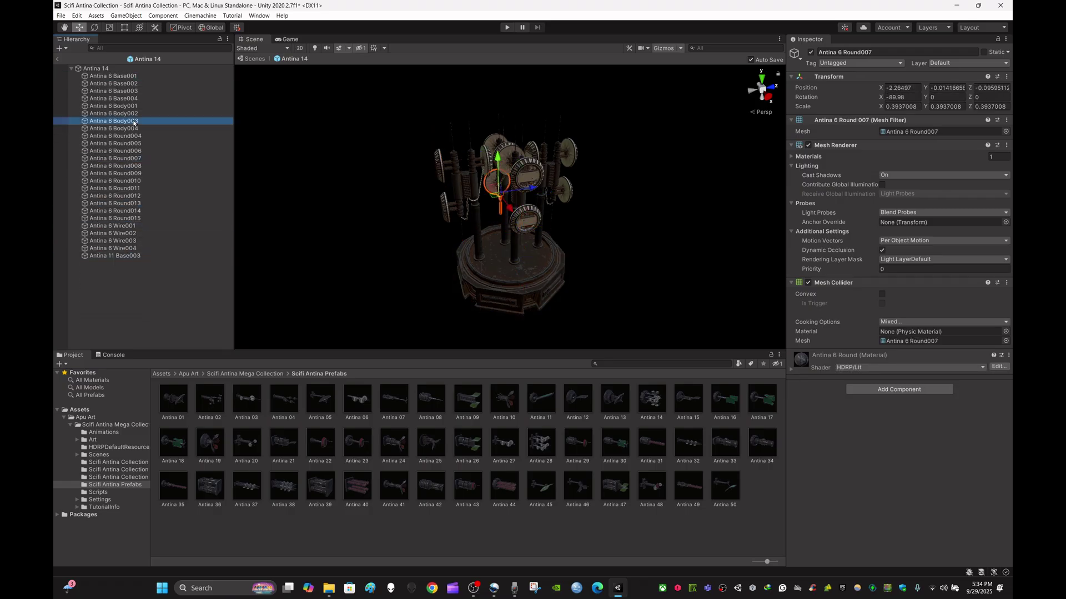
Select all Antina 14 parts from Antina 6 Base001 through Antina 11 Base003 to review their shared Mesh Collider, then clear the selection
left_click(115, 69)
left_click(114, 76)
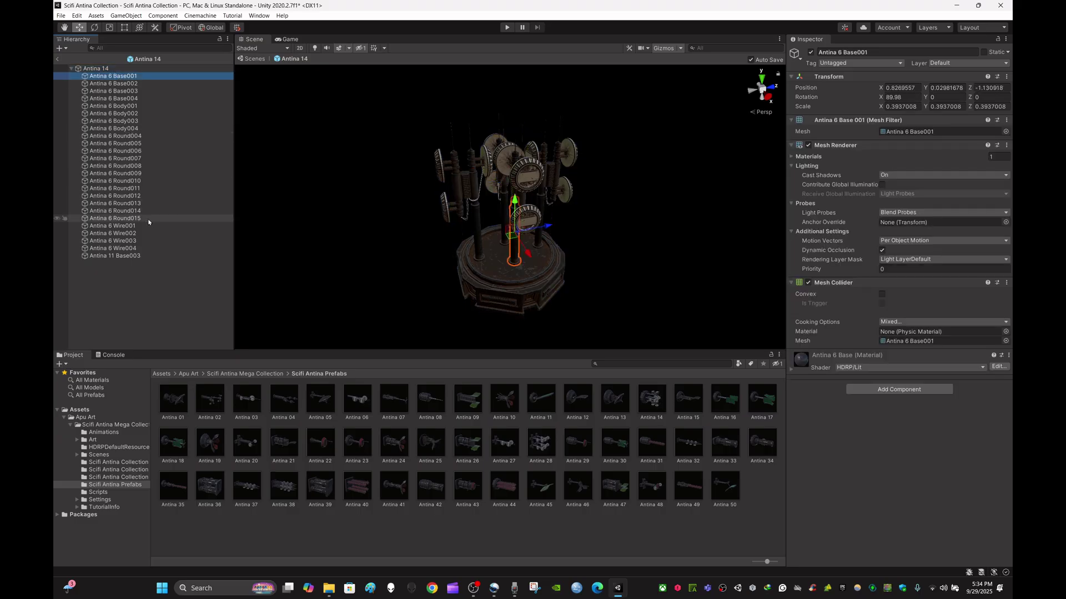
left_click(133, 256, "shift")
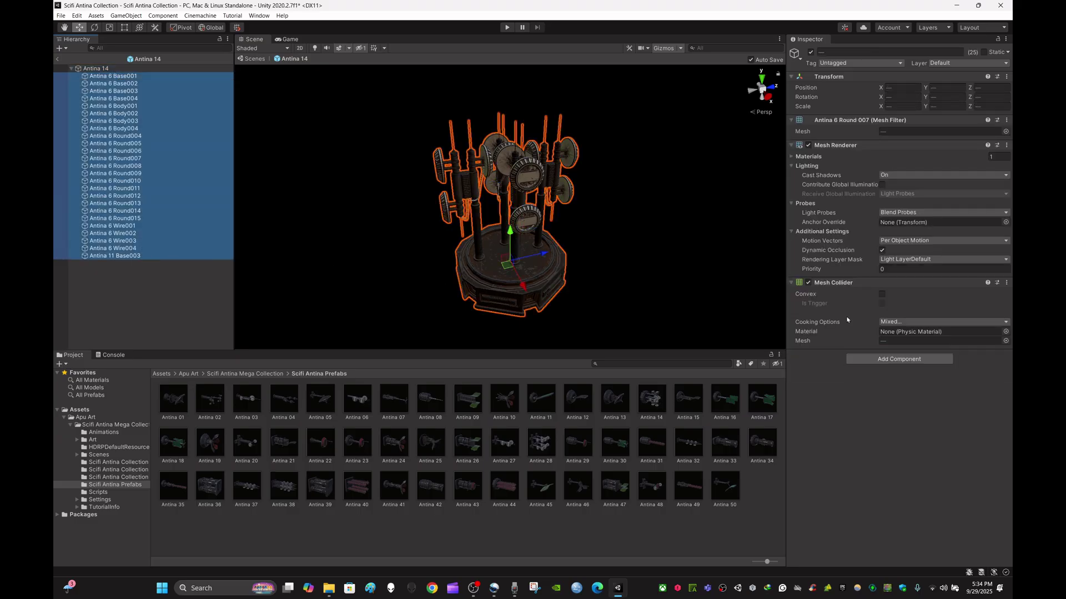
left_click(164, 282)
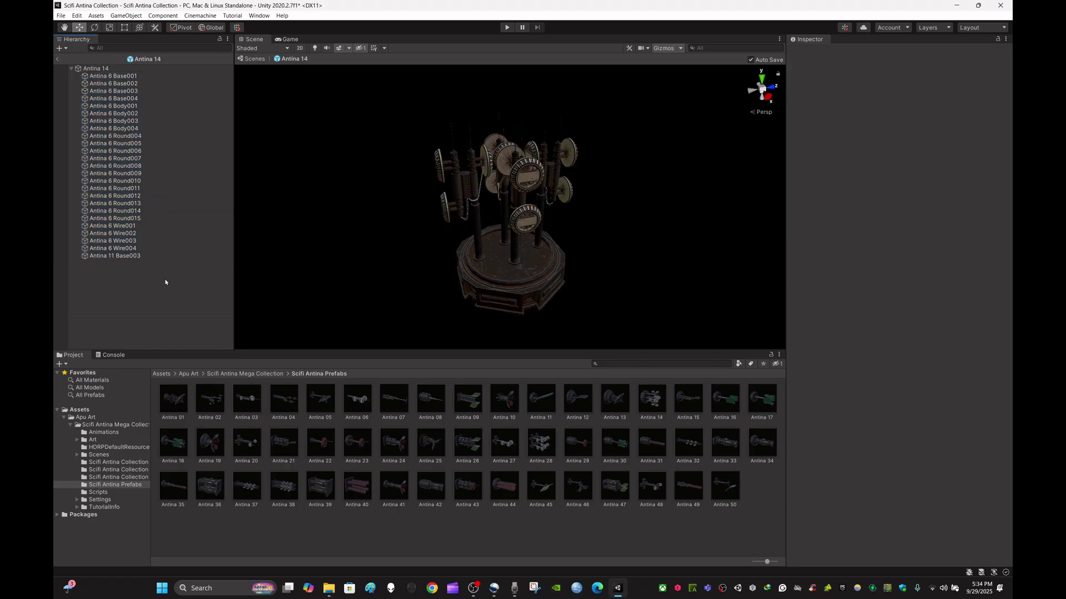
Collapse the Antina 14 root in the hierarchy and examine the complete antenna
left_click(71, 69)
left_click(132, 69)
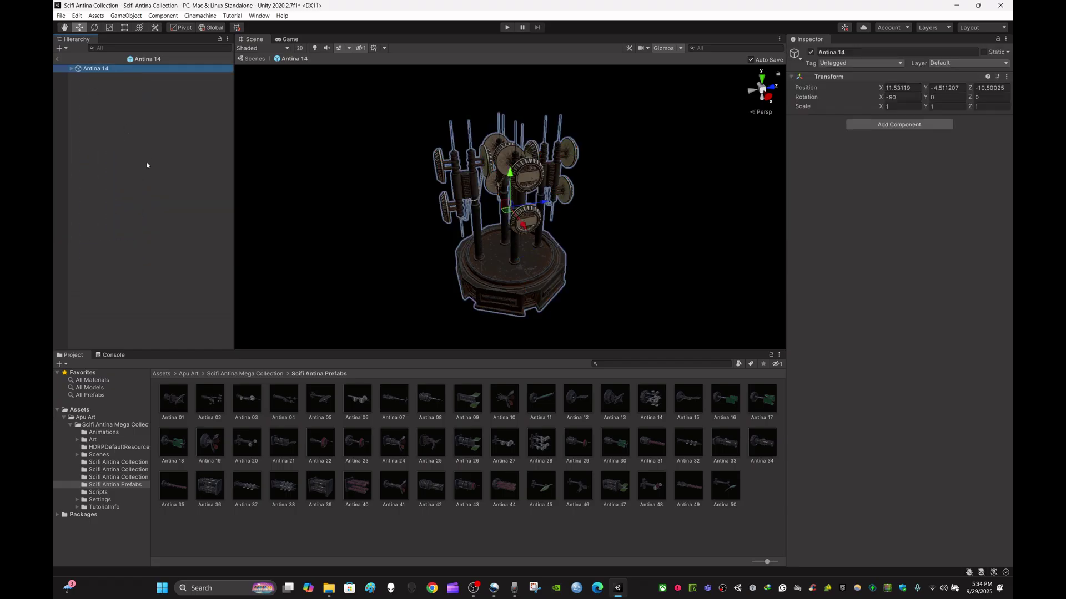
right_click_drag(575, 253, 602, 245)
key("s")
key("w")
key("s")
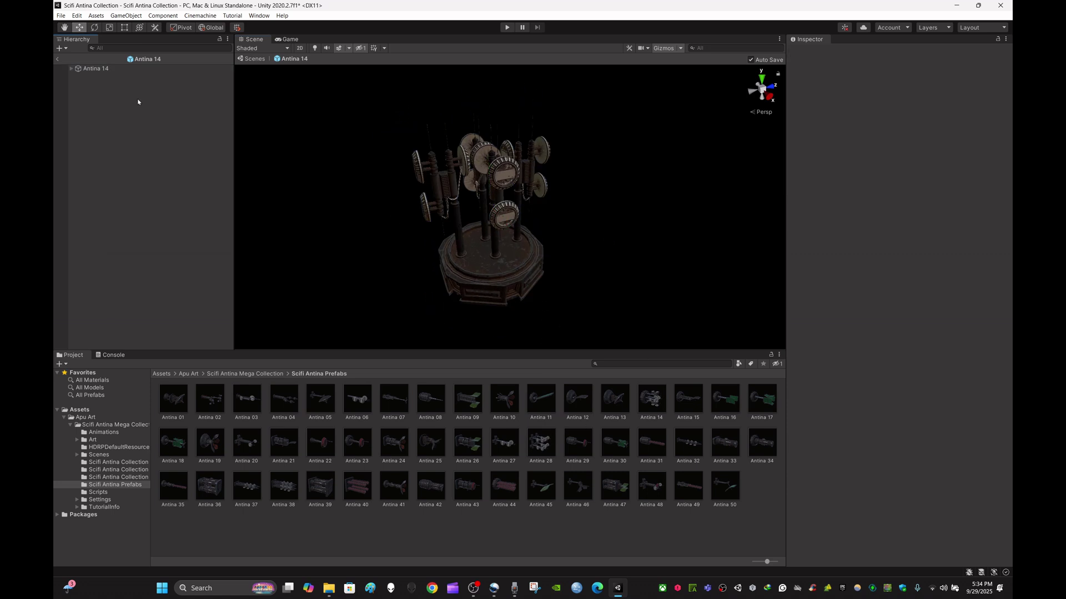
Return to the main scene and delete the placed Antina 14 antenna
left_click(256, 58)
right_click_drag(666, 265, 636, 303)
key("a")
key("w")
left_click(531, 313)
key("s")
right_click_drag(531, 314, 651, 269)
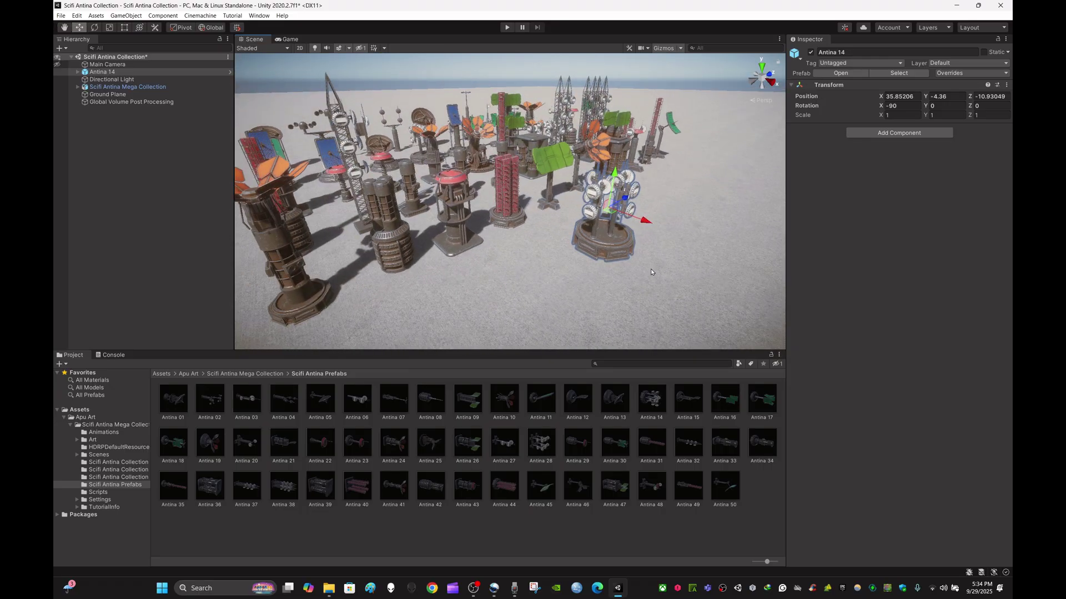
key("Delete")
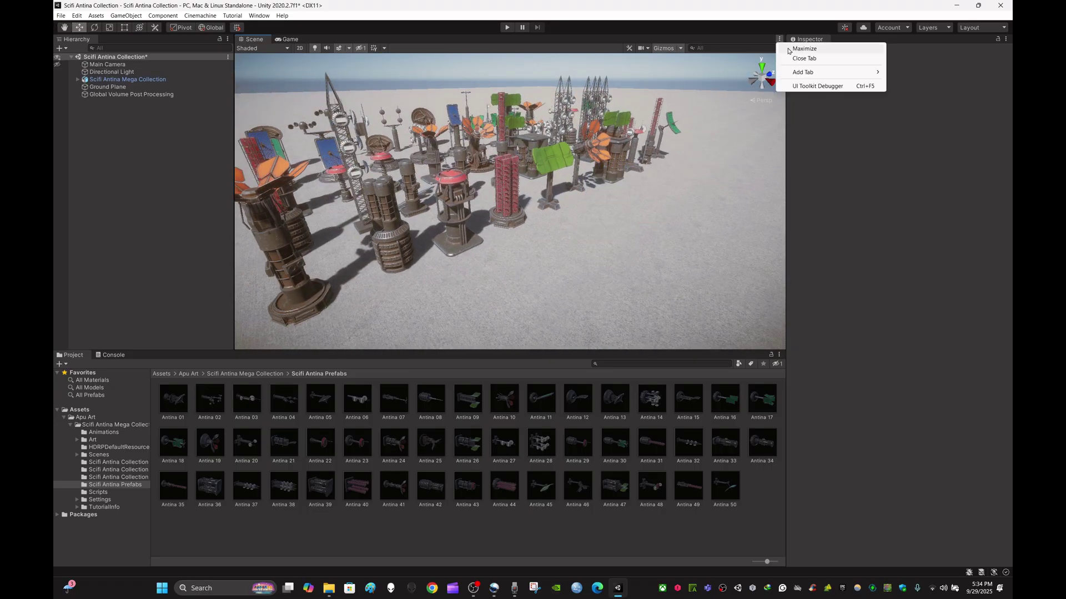
Examine the full antenna collection from several angles in a maximized Scene view, and restore the editor layout
key("shift+space")
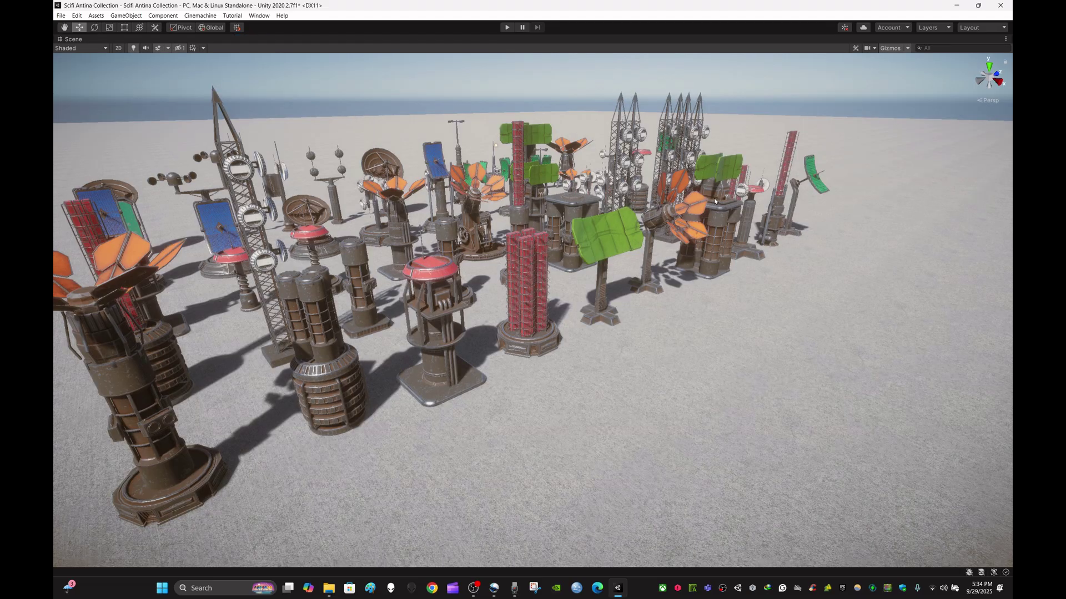
right_click_drag(662, 270, 740, 326)
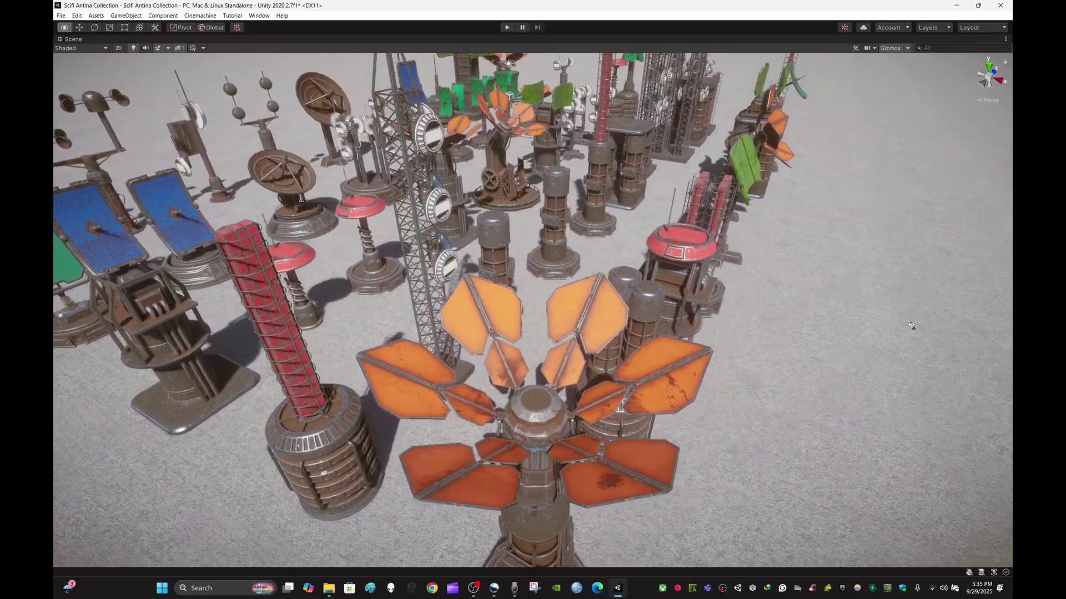
left_click_drag(911, 325, 845, 329, "alt")
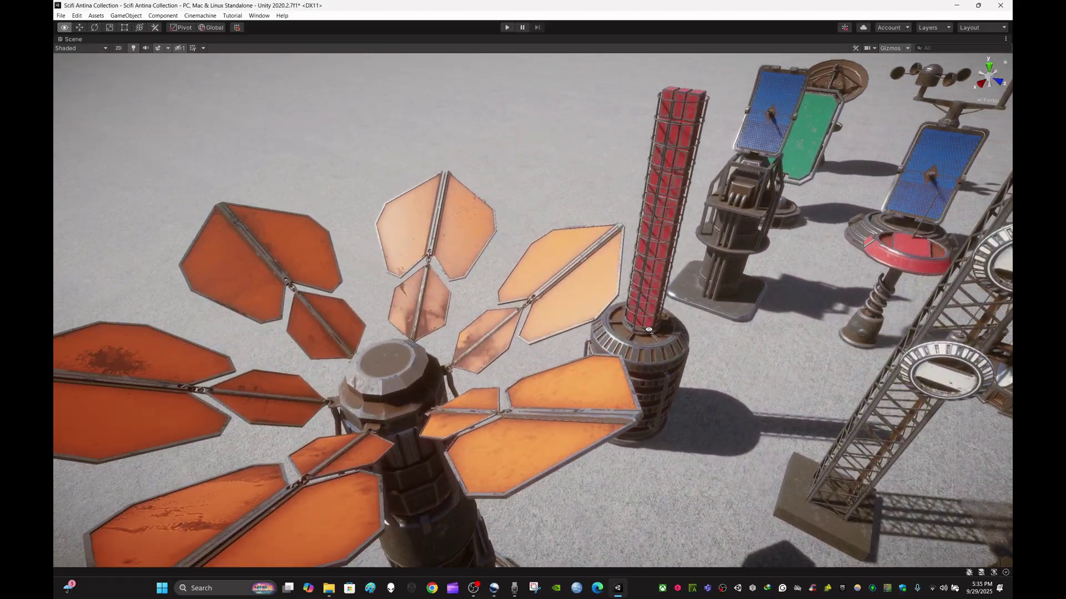
left_click_drag(581, 374, 772, 331, "alt")
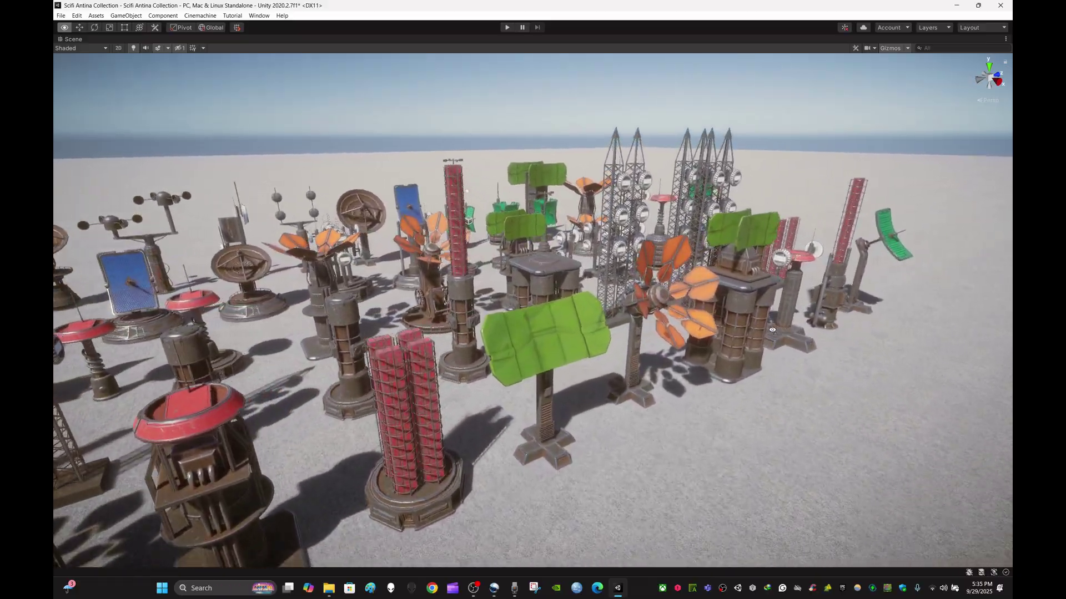
left_click_drag(772, 330, 580, 328, "alt")
right_click_drag(579, 329, 662, 309)
key("s")
key("a")
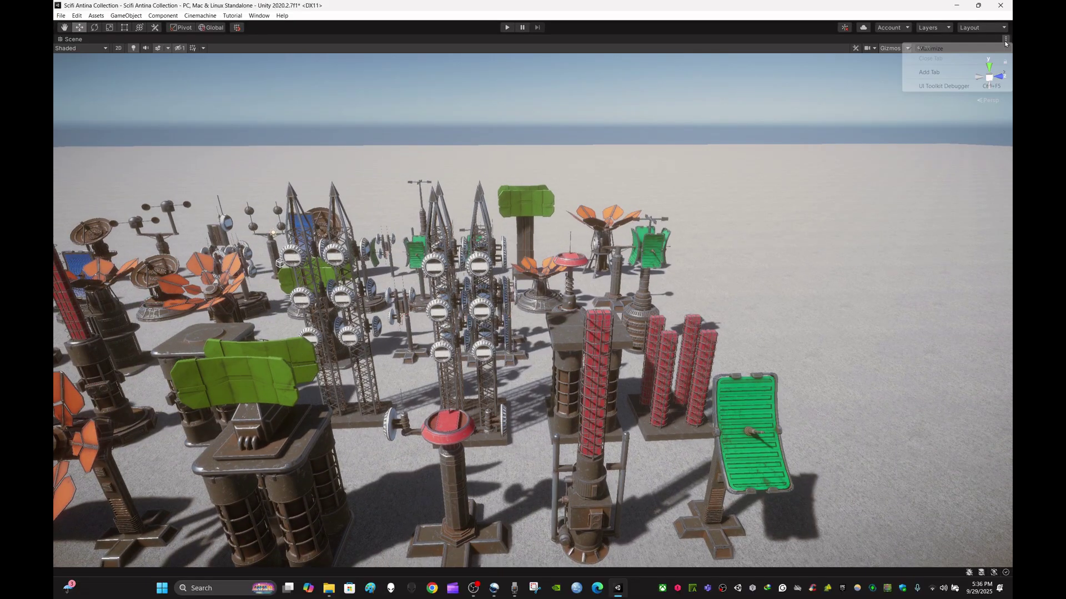
left_click(946, 50)
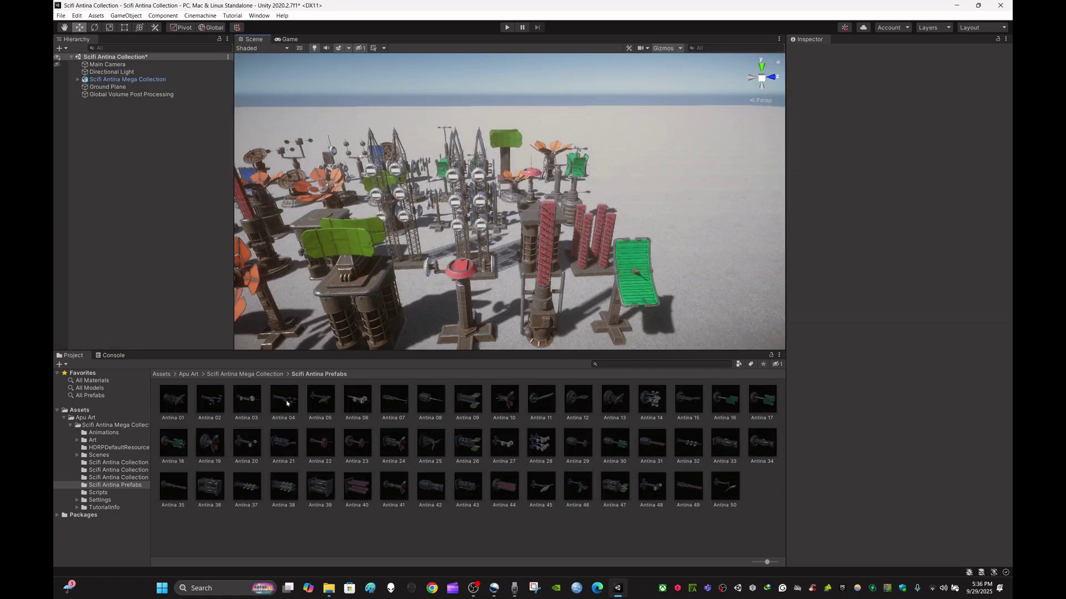
Open the Scifi Antina Collection Materials folder and inspect the Antina 13 Head and Antina 14 Side Pipes materials
left_click(244, 375)
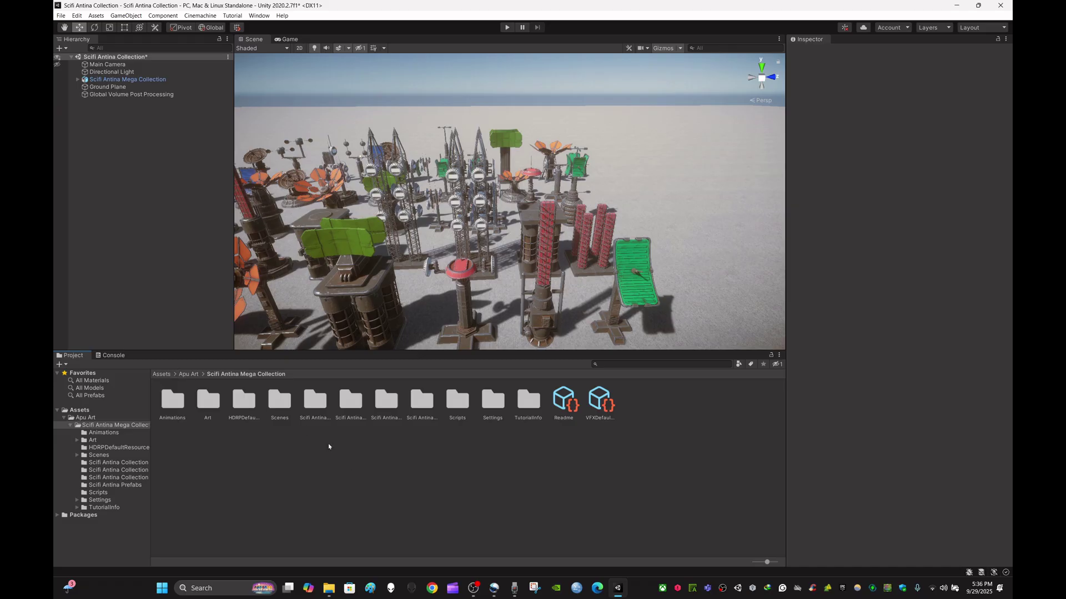
left_click(355, 403)
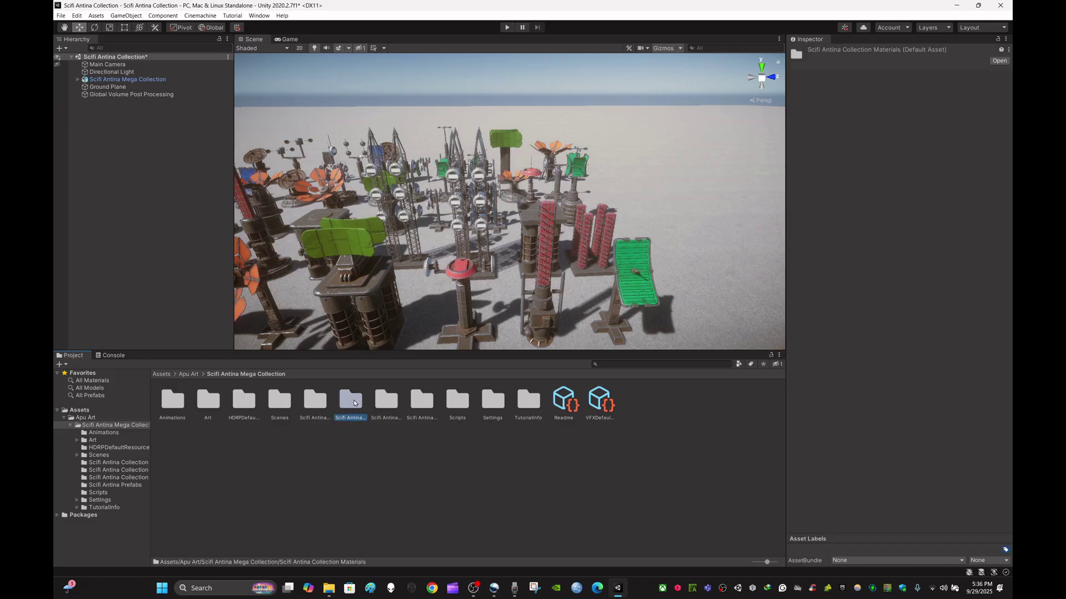
double_click(357, 402)
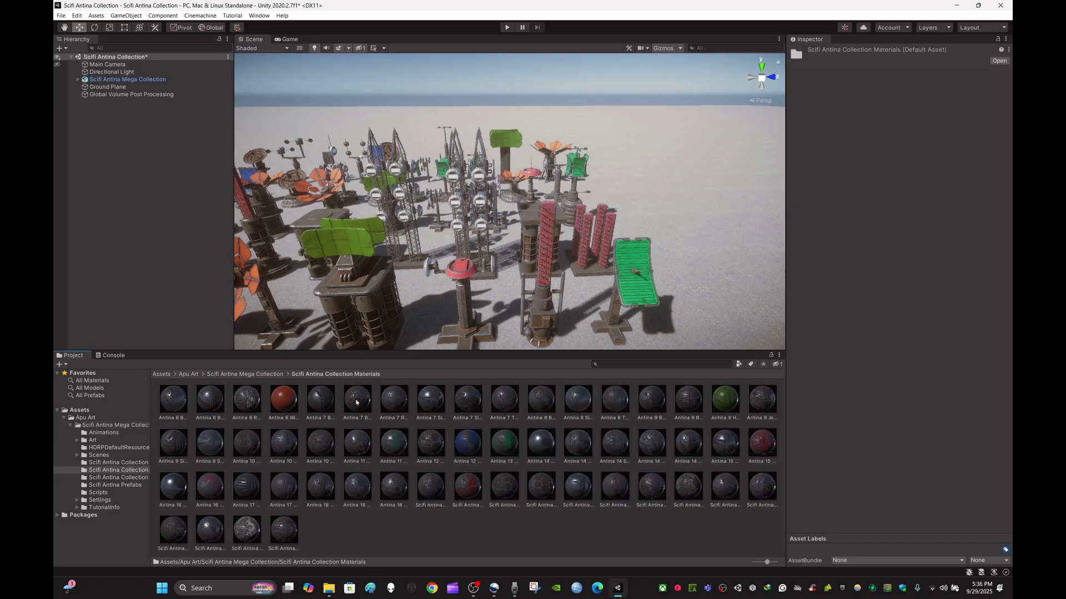
left_click(515, 438)
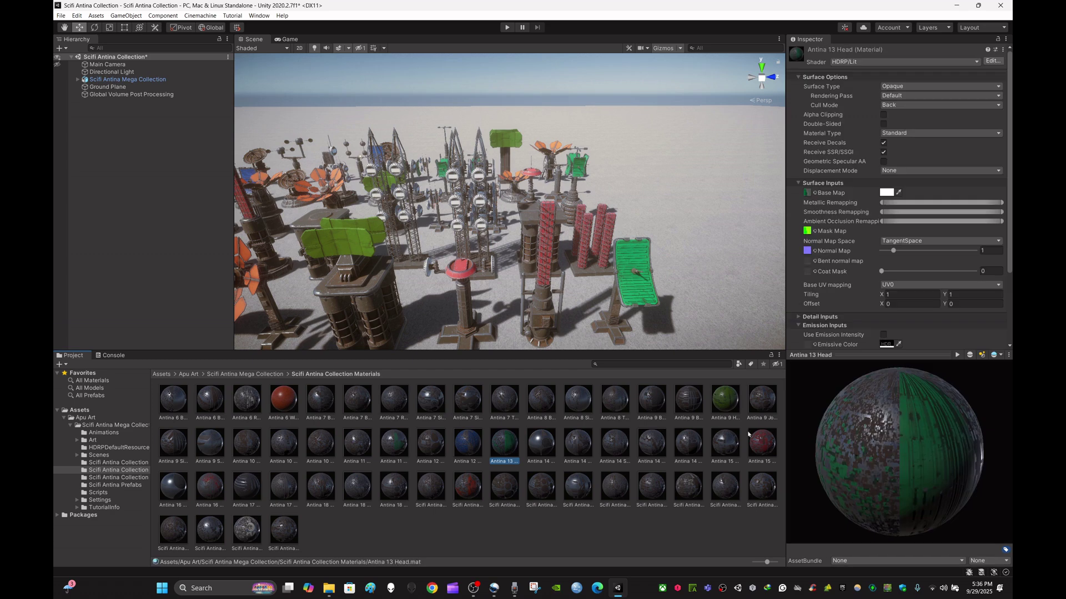
left_click(614, 444)
left_click_drag(887, 451, 901, 450)
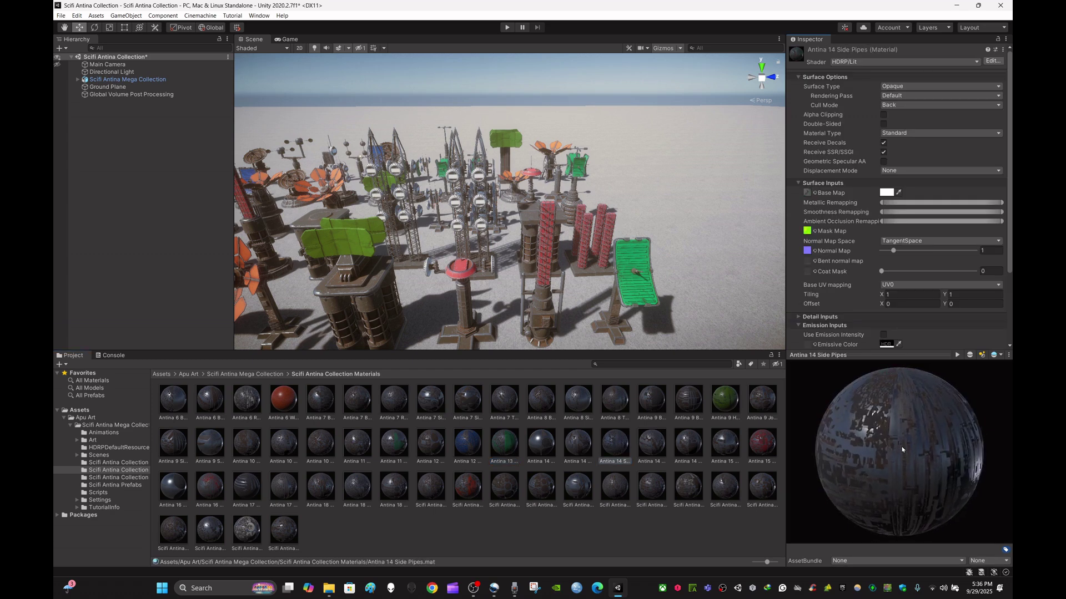
Open the Scifi Antina Collection Textures folder and check the Antina 6 Round and Antina 9 Base base map textures
left_click(261, 375)
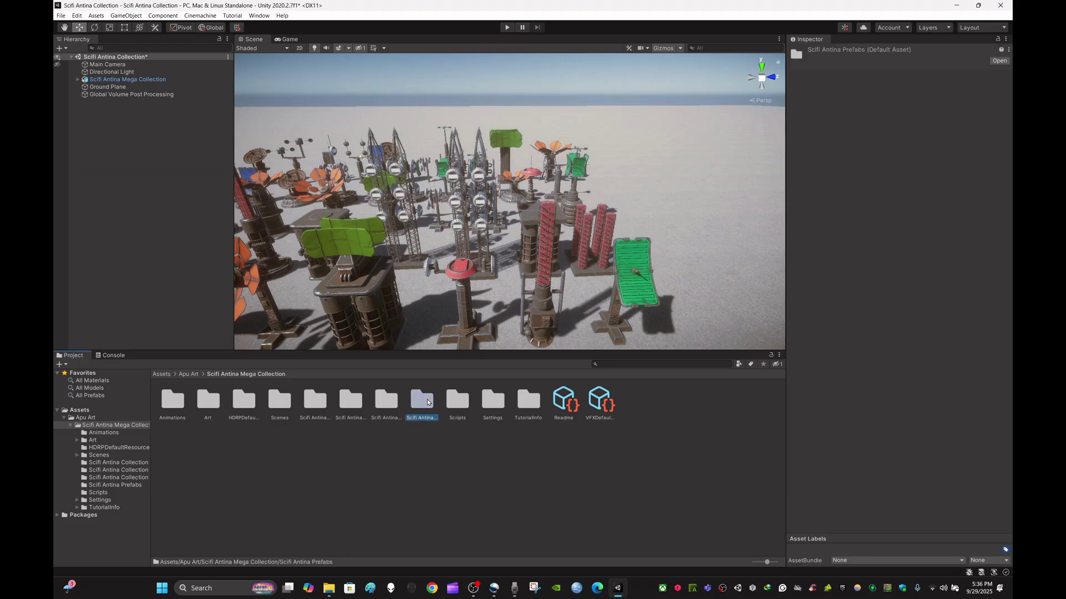
double_click(387, 400)
left_click(393, 398)
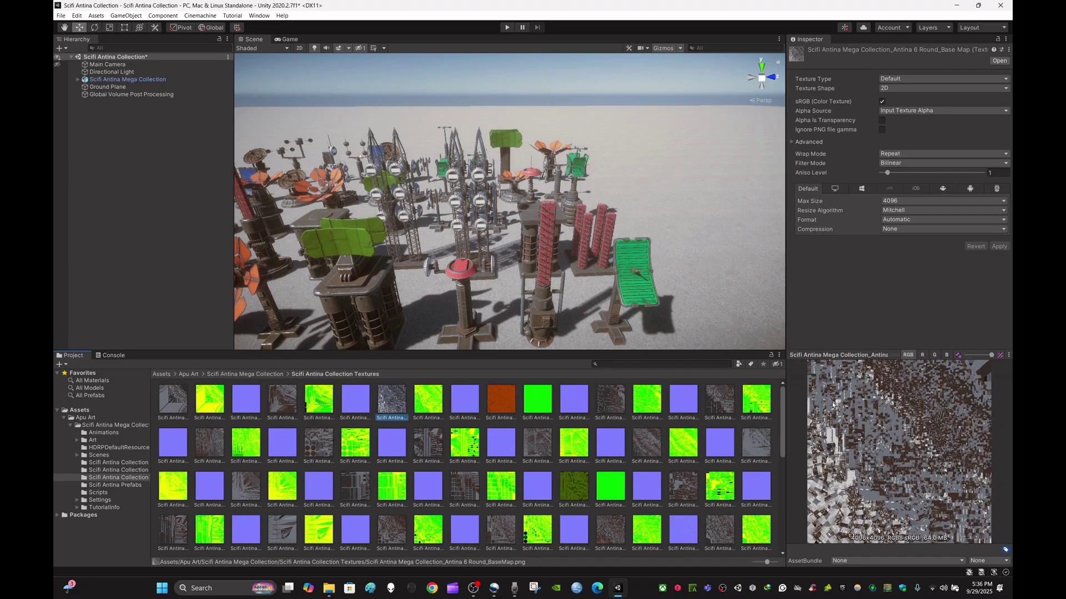
left_click(355, 487)
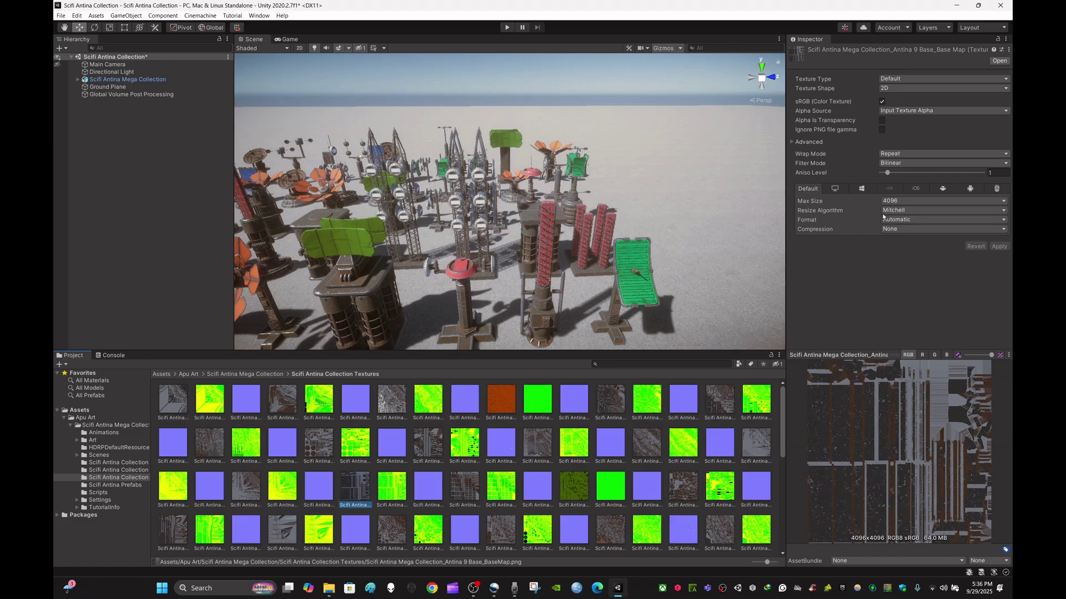
right_click_drag(435, 284, 521, 272)
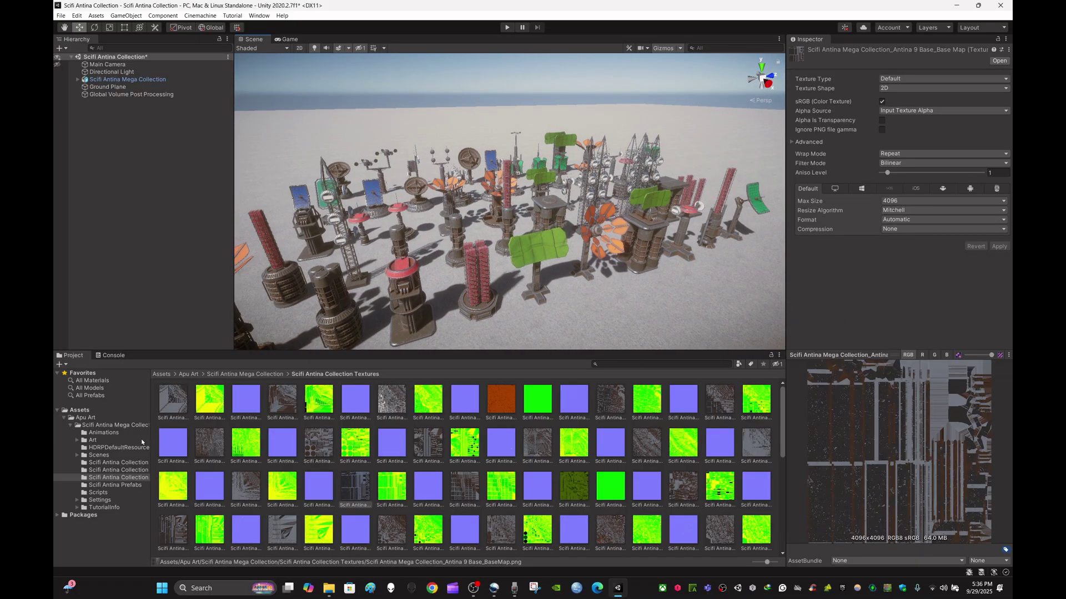
Go back to the Scifi Antina Mega Collection folder and inspect the volume overrides of the Global Volume Post Processing object
left_click(161, 375)
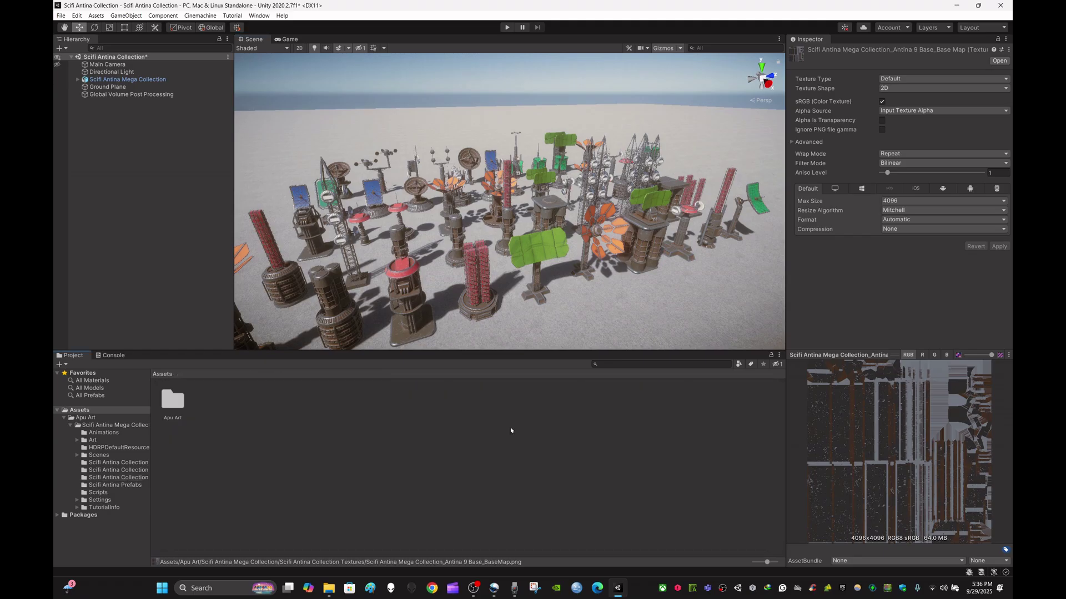
double_click(177, 400)
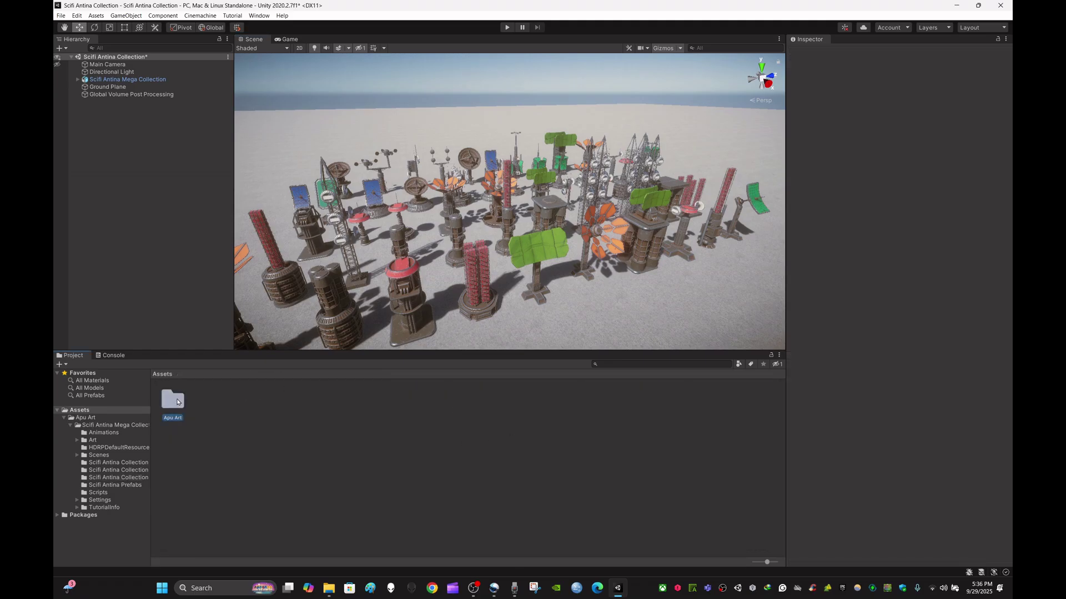
right_click_drag(561, 277, 590, 288)
key("a")
key("s")
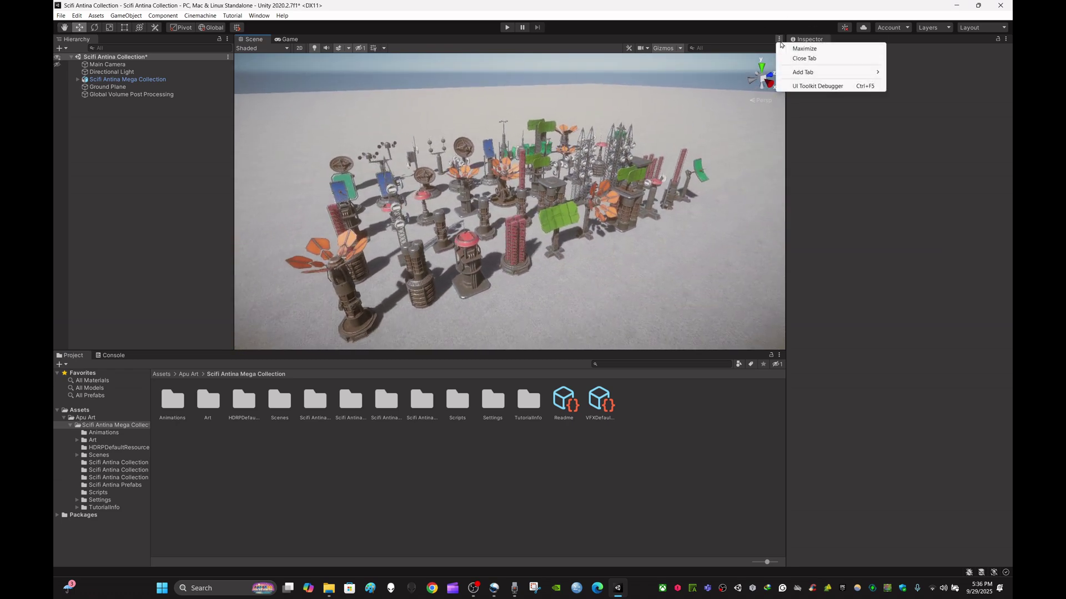
left_click(154, 96)
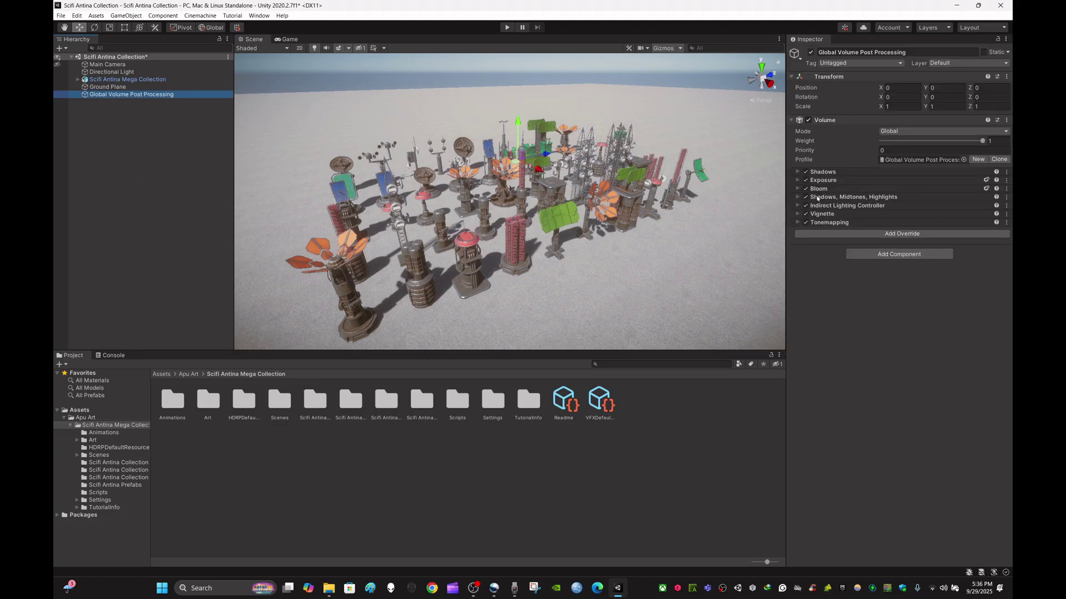
left_click(138, 136)
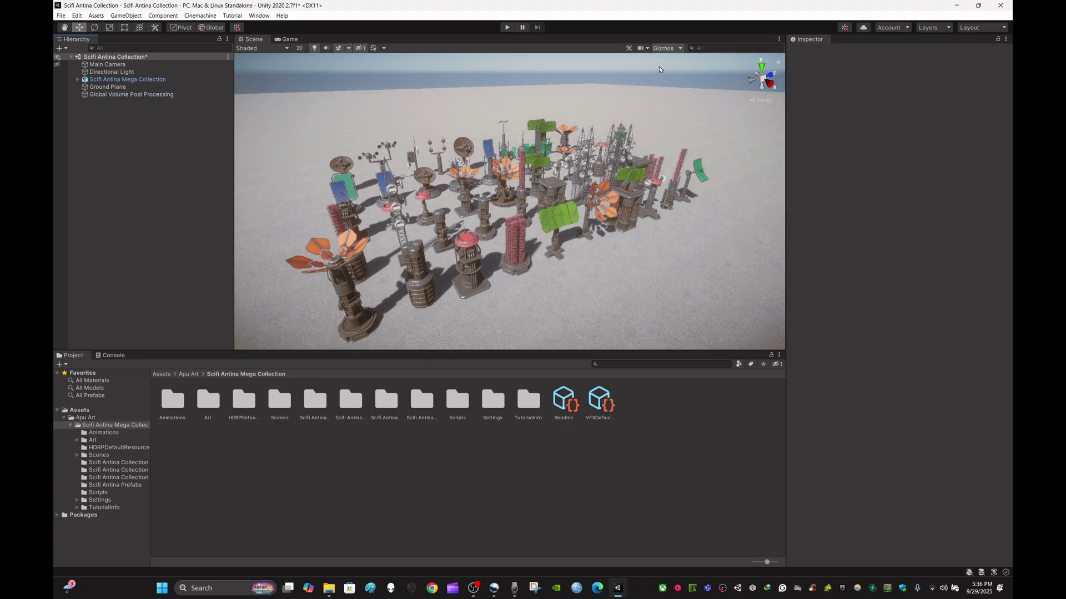
Maximize the Scene view and examine the antenna collection from several angles
left_click(794, 51)
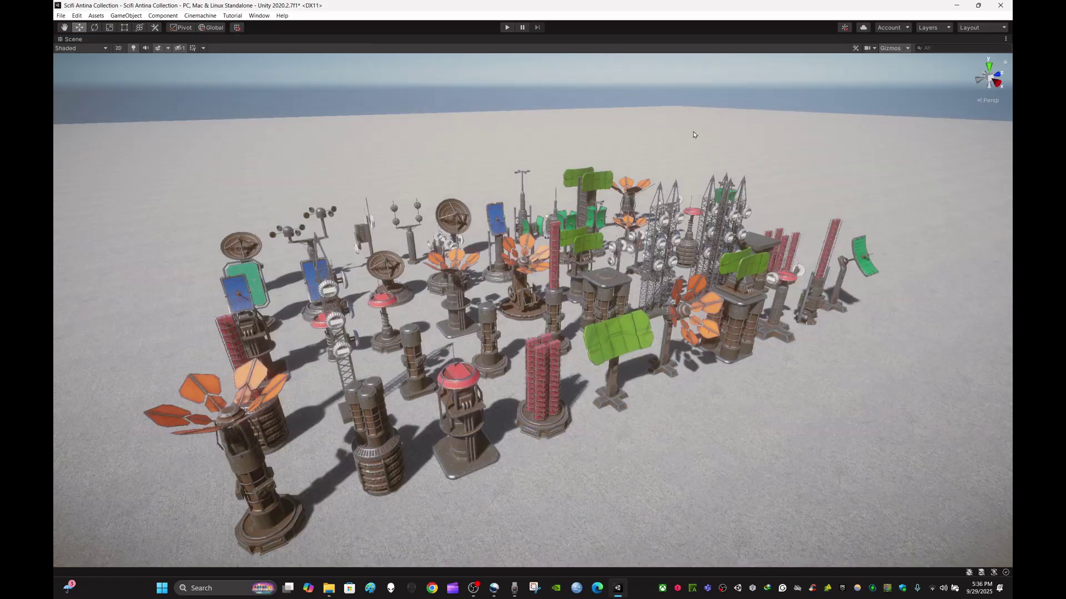
key("w")
right_click_drag(610, 236, 254, 275)
key("d")
key("w")
key("s")
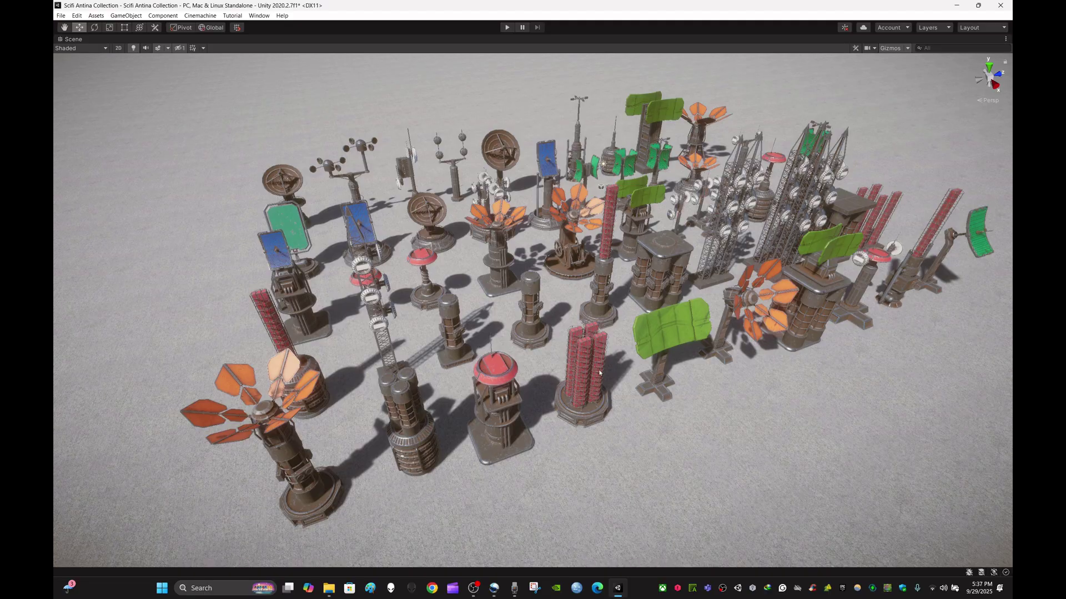
Try moving the green panel off its cross-footed antenna stand as a separate part, and undo the move
right_click_drag(604, 381, 644, 297)
key("w")
left_click(644, 297)
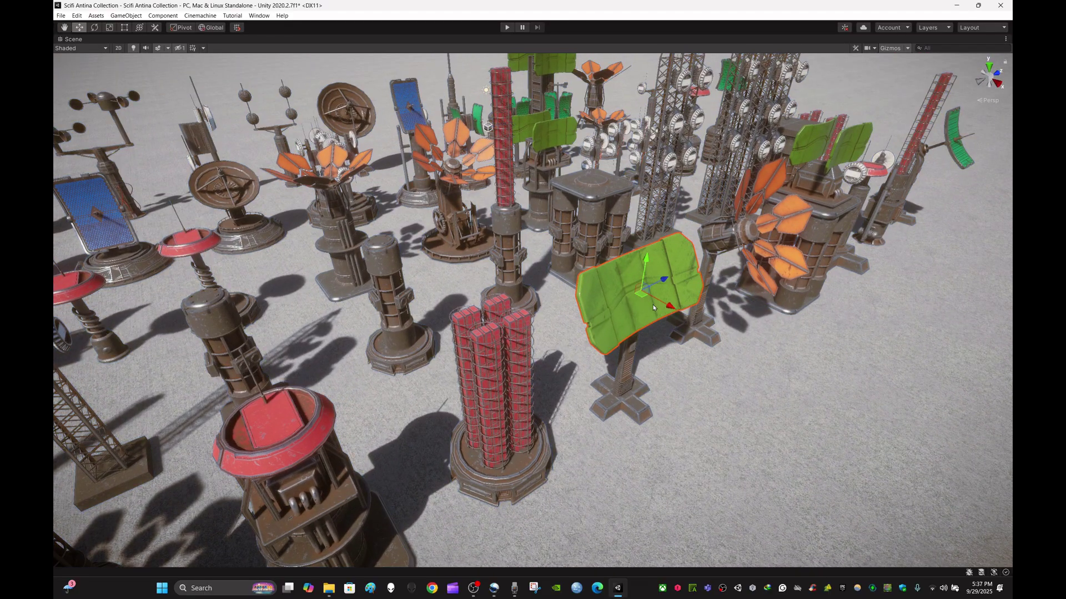
left_click_drag(669, 309, 764, 348)
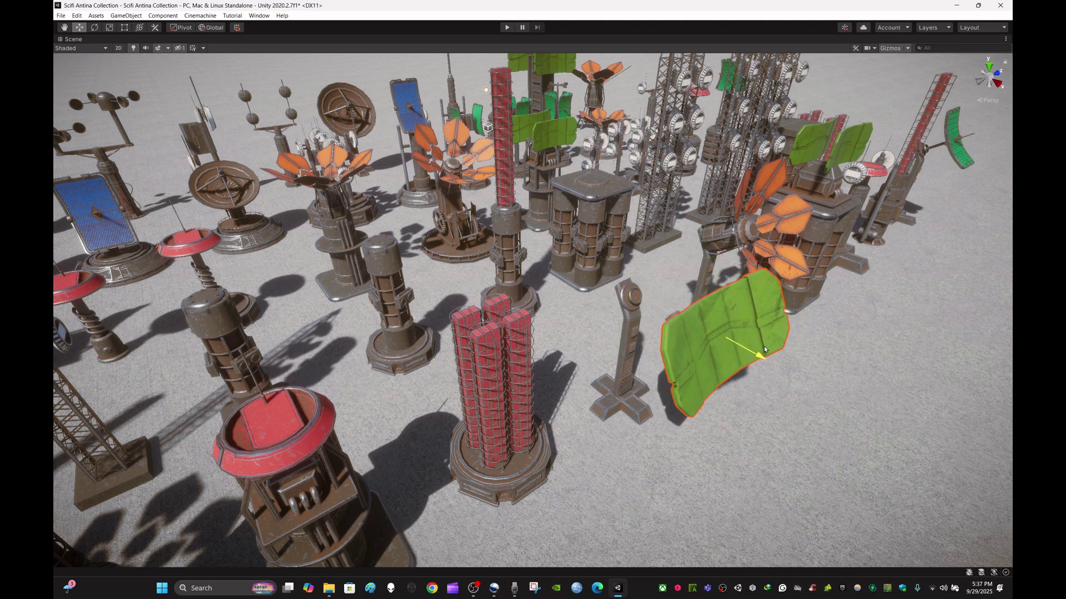
key("ctrl+z")
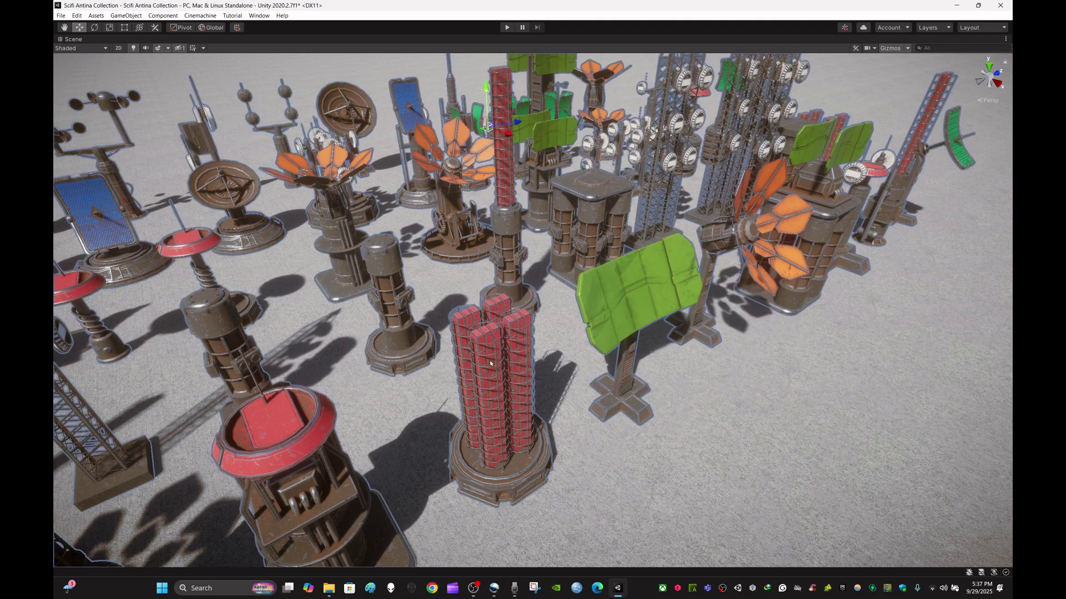
Pull one red column out of the four-column antenna to show it is a separate part, and undo the move
left_click(490, 361)
left_click_drag(532, 441, 626, 491)
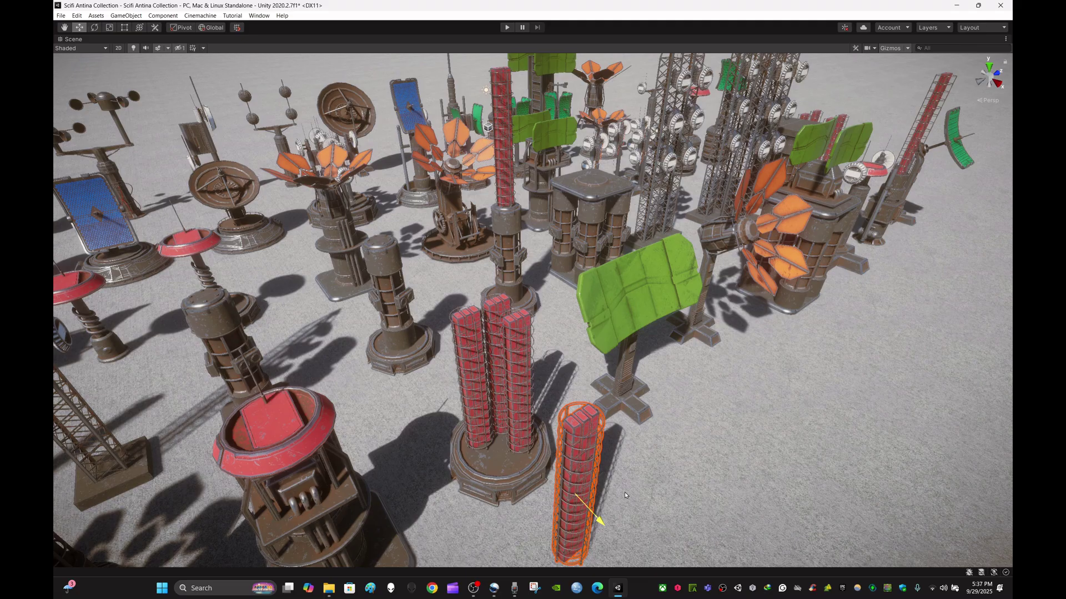
key("ctrl+z")
Try moving the red dish top and the barrel base of the neighbouring triple-cylinder antenna as separate parts, and undo the moves
right_click_drag(623, 382, 488, 390)
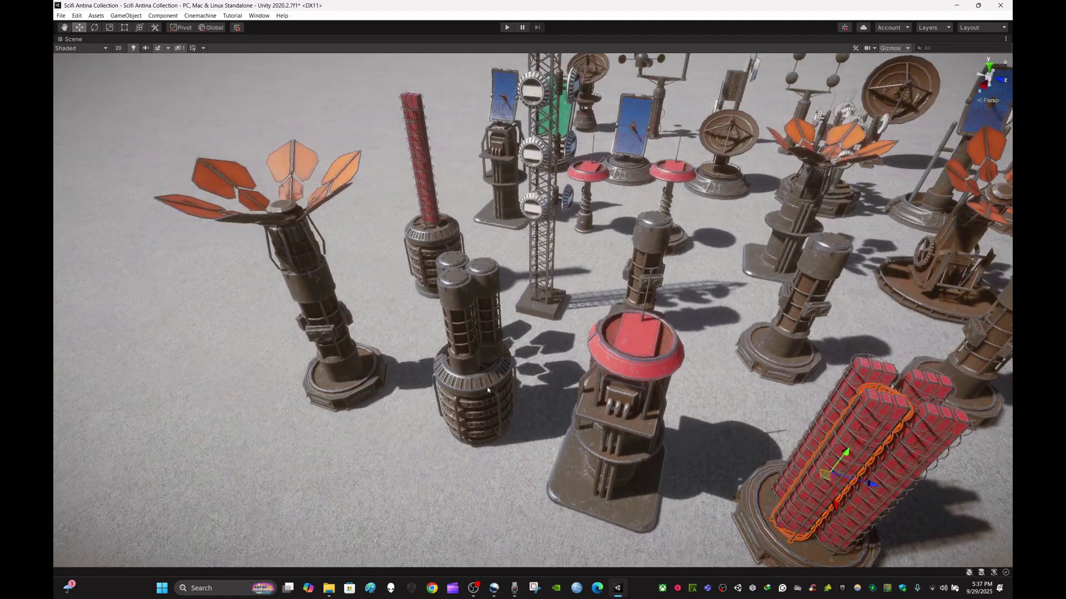
left_click(641, 347)
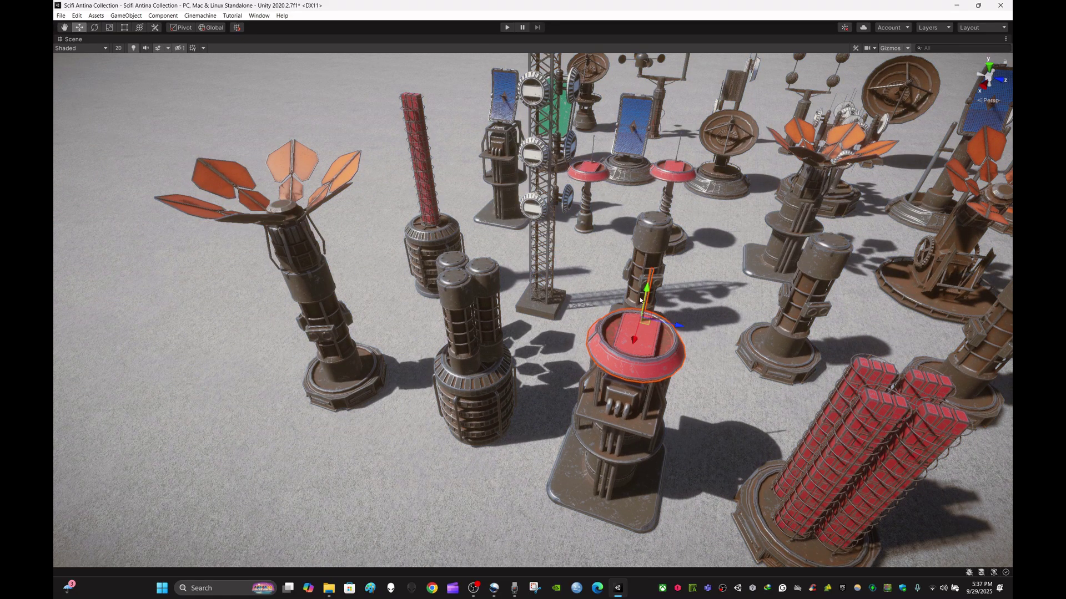
left_click_drag(645, 295, 671, 273)
right_click_drag(577, 356, 508, 375)
left_click(504, 372)
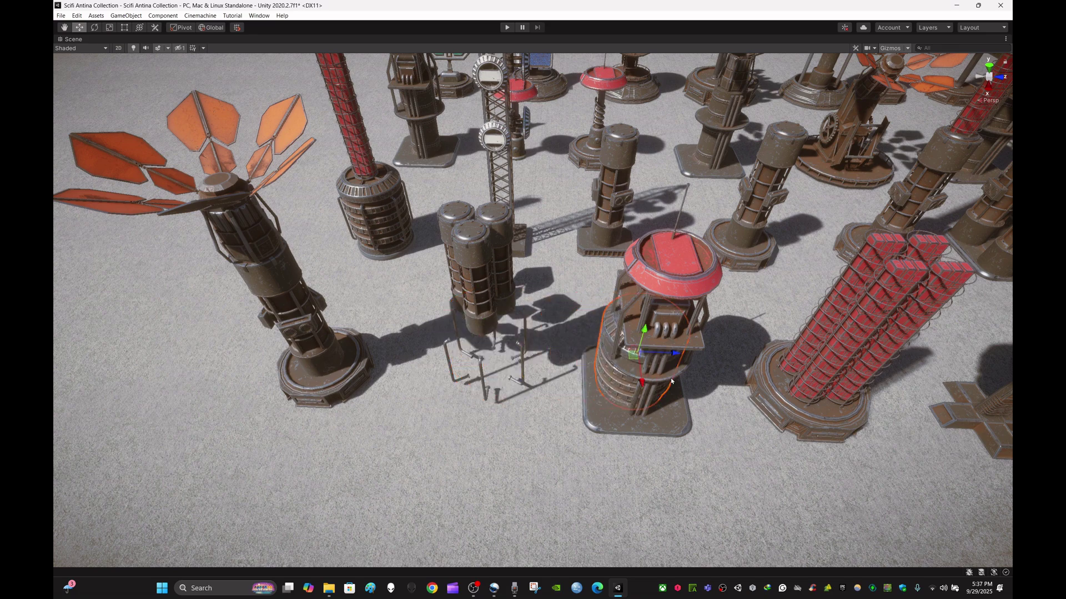
key("ctrl+z")
Try moving the orange petal part of the front flower-shaped antenna sideways, and undo the move
right_click_drag(536, 477, 559, 398)
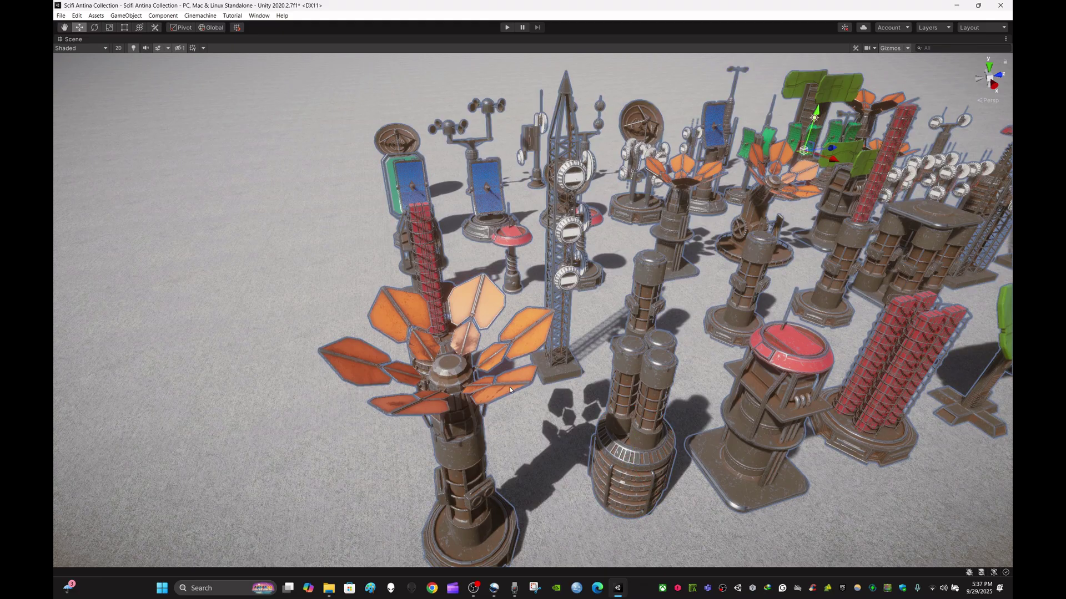
left_click(492, 382)
left_click_drag(481, 352, 264, 364)
key("ctrl+z")
Try moving the uppermost round white dish away from the lattice tower, and undo the move
right_click_drag(541, 389, 596, 372)
key("d")
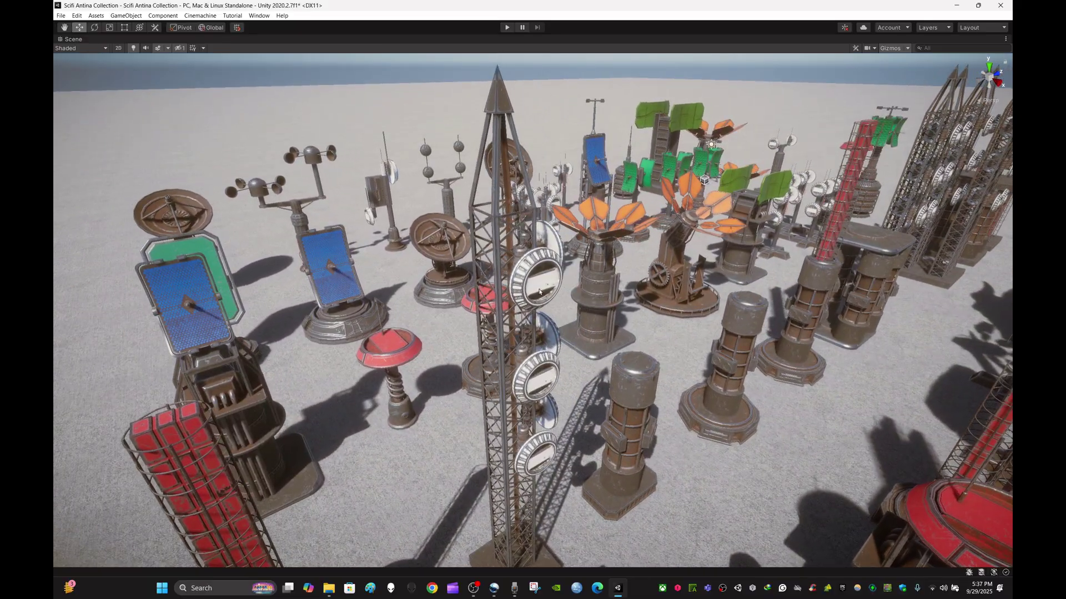
left_click(546, 288)
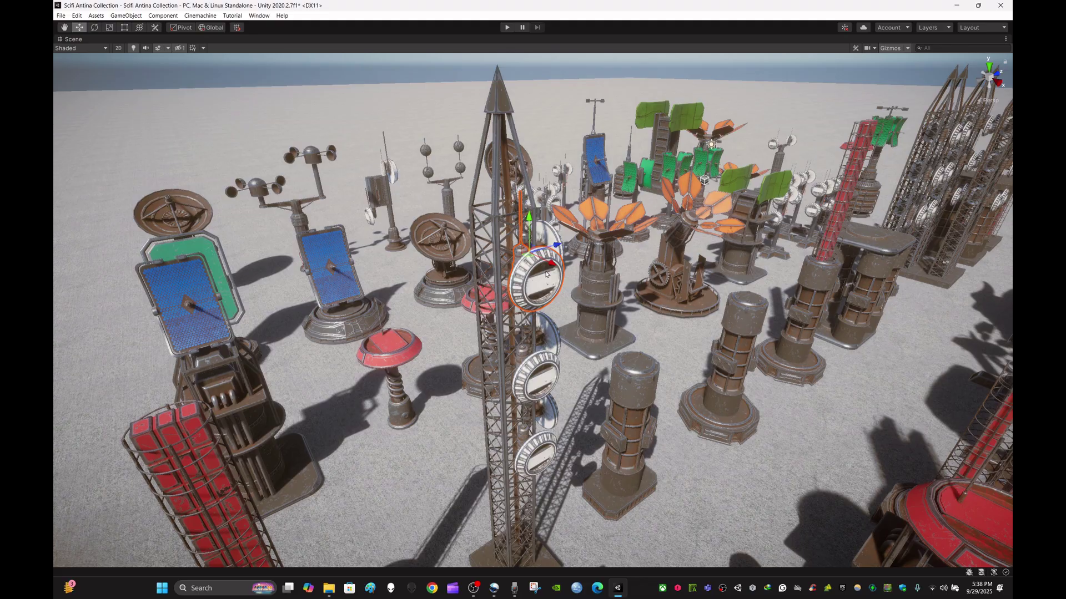
left_click_drag(680, 360, 788, 410)
mouse_move(627, 366)
right_mouse_down()
mouse_move(695, 390)
mouse_move(612, 364)
right_mouse_up()
key("ctrl+z")
View the whole antenna collection from further back and restore the Scene view to the regular editor layout
key("s")
right_click_drag(590, 327, 597, 329)
key("w")
key("s")
left_click(1006, 39)
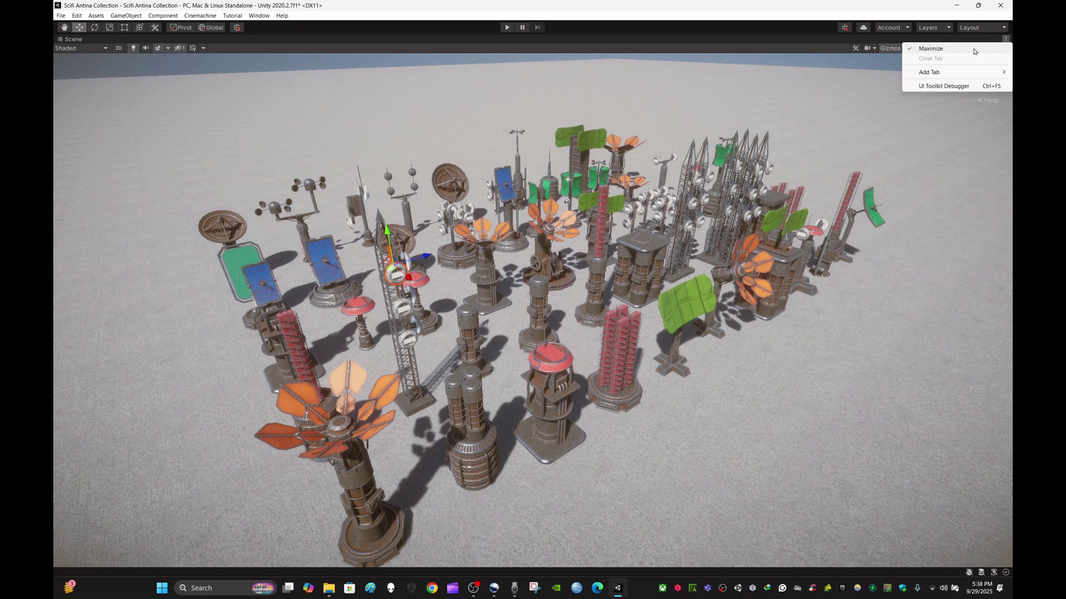
left_click(930, 49)
Examine the full antenna collection in the Scene view from ground-level and raised angles
left_click(645, 450)
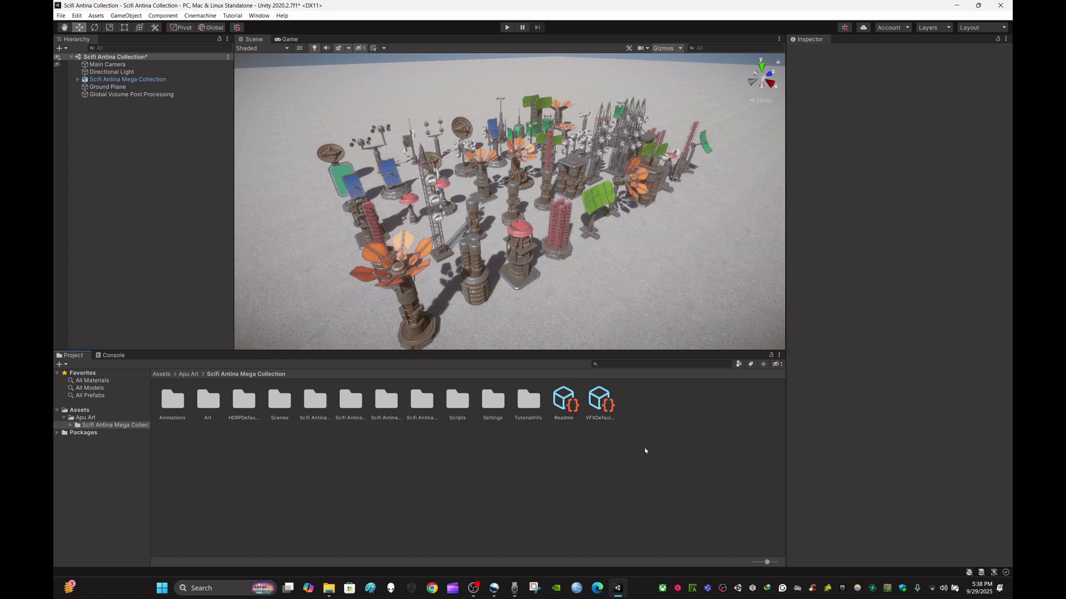
right_click_drag(612, 266, 616, 266)
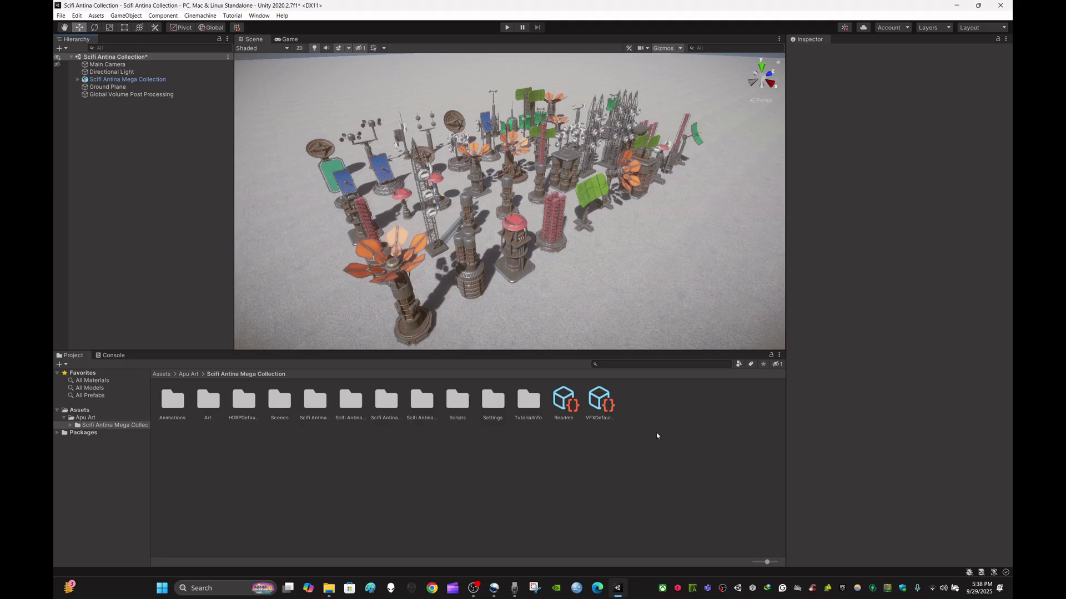
right_click_drag(648, 237, 629, 200)
key("s")
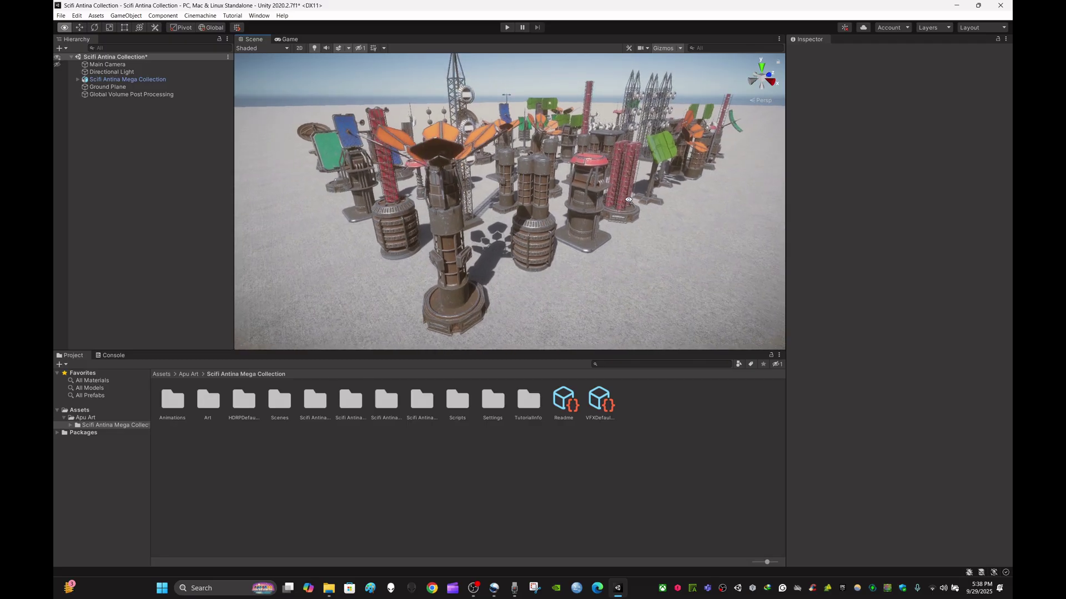
right_click_drag(629, 203, 516, 228)
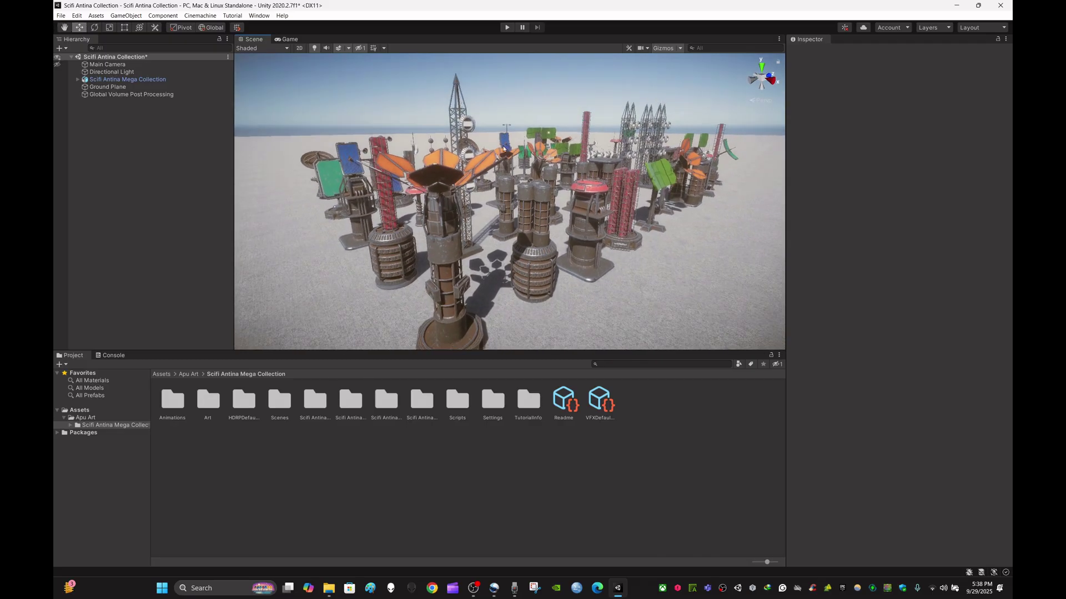
scroll(618, 225, "down", 5)
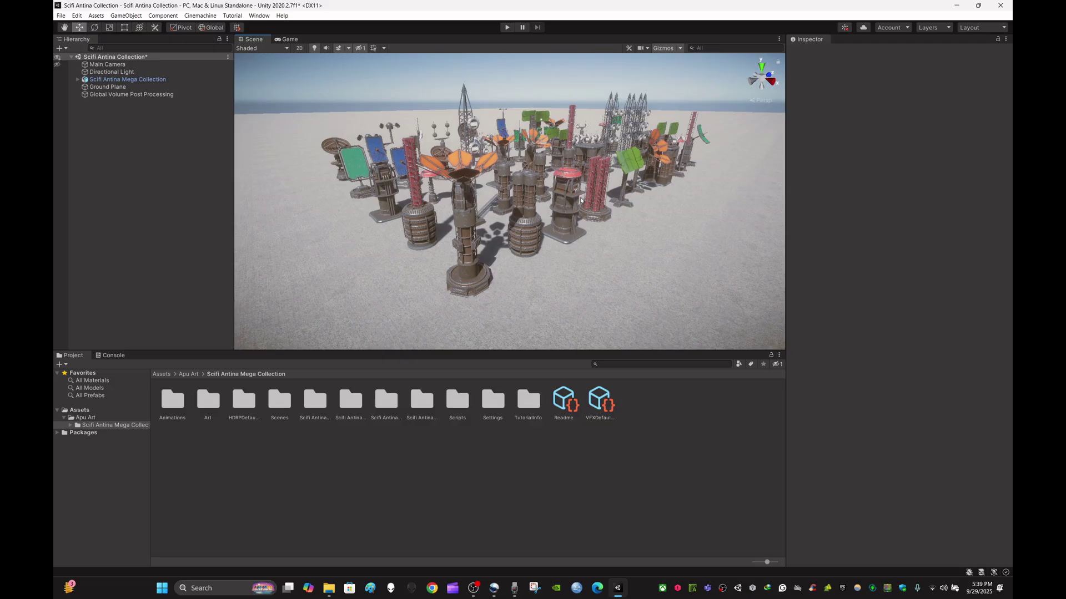
right_click_drag(603, 209, 591, 240)
key("s")
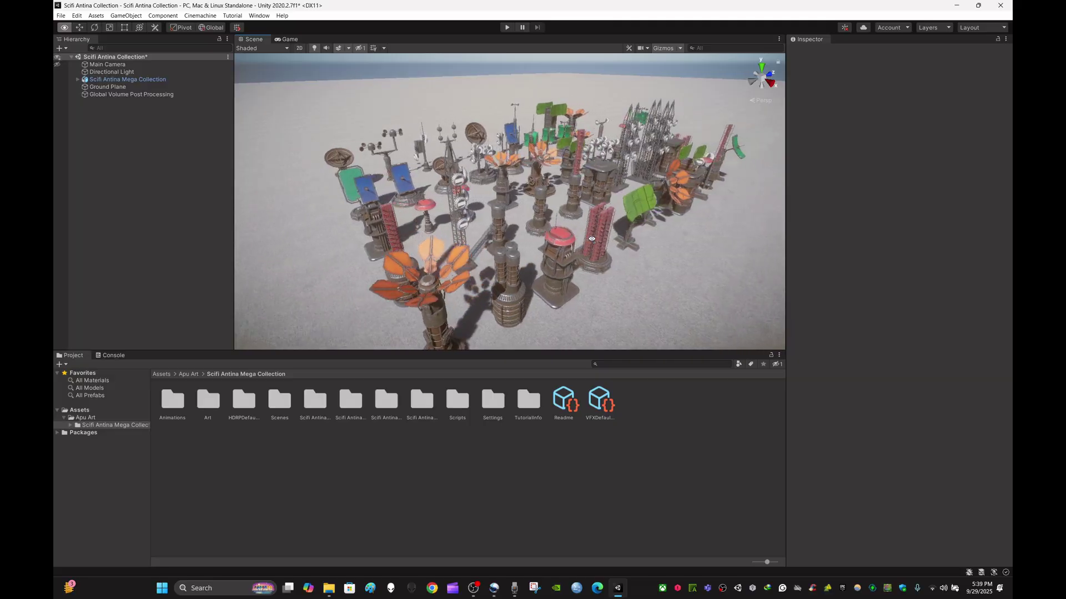
key("d")
right_click_drag(592, 239, 813, 235)
key("w")
key("s")
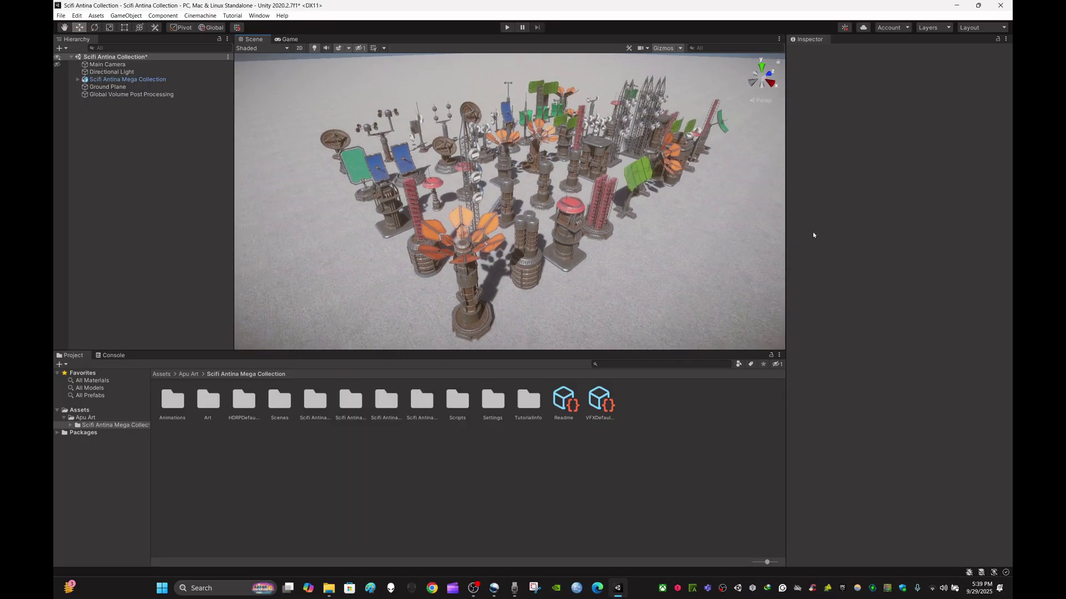
Look through the Scifi Antina Collection Materials folder and return to the root Assets folder
left_click(319, 405)
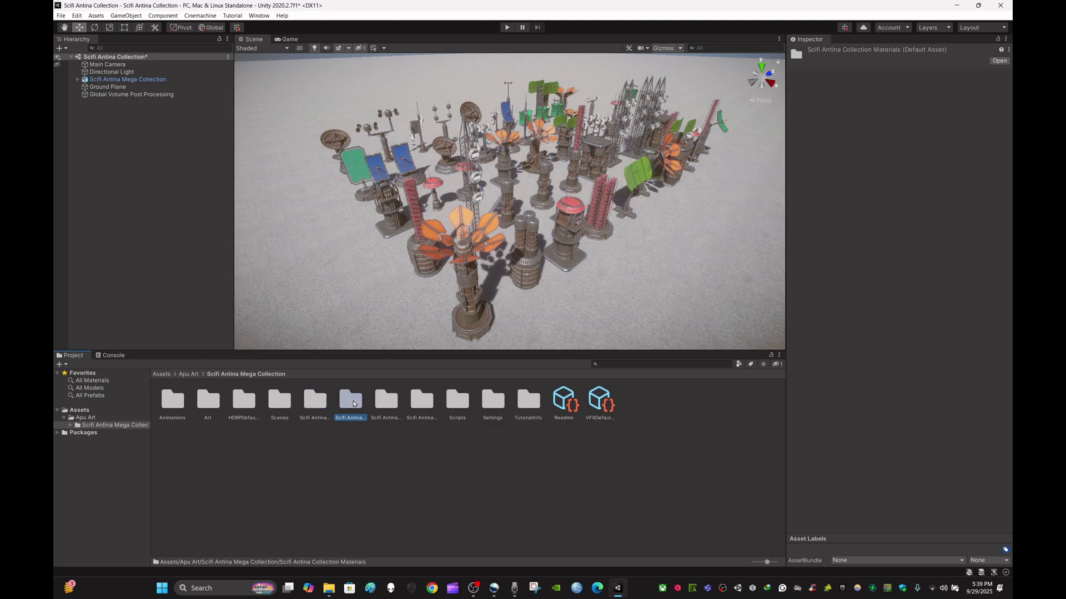
double_click(354, 403)
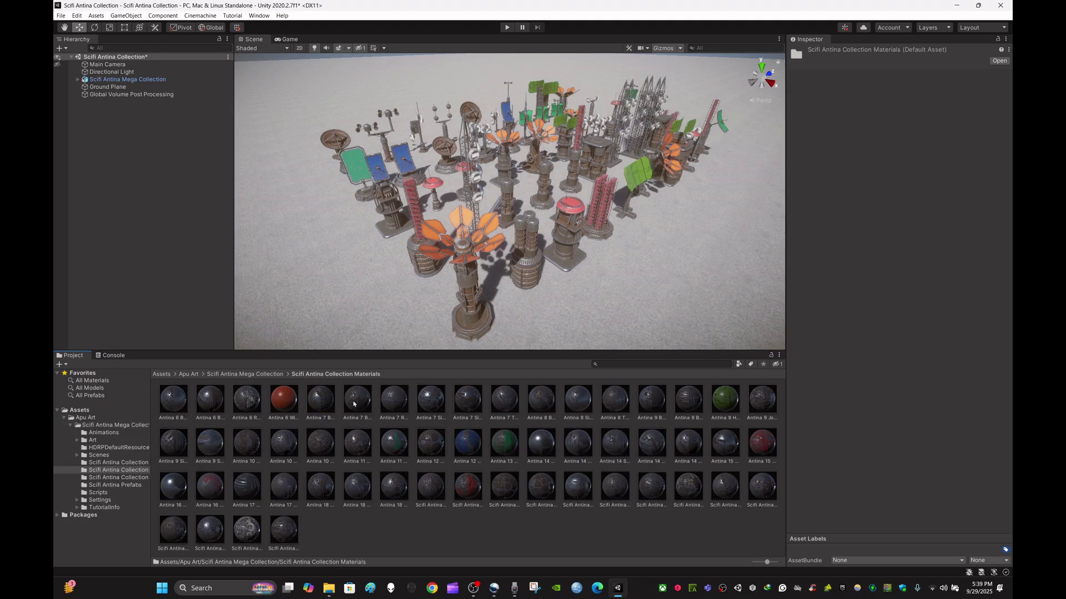
left_click(372, 532)
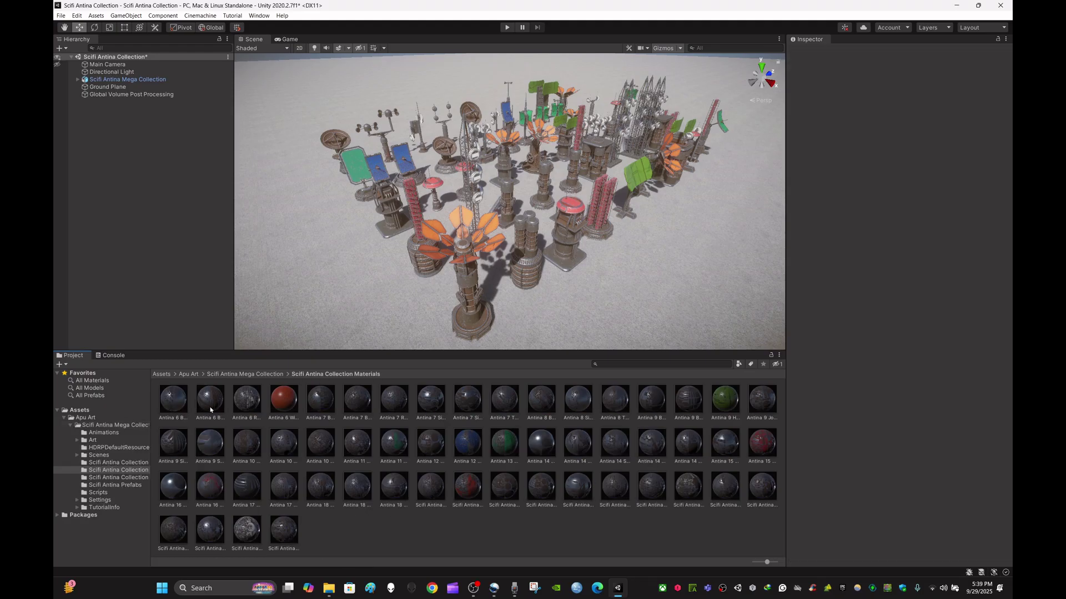
left_click(162, 375)
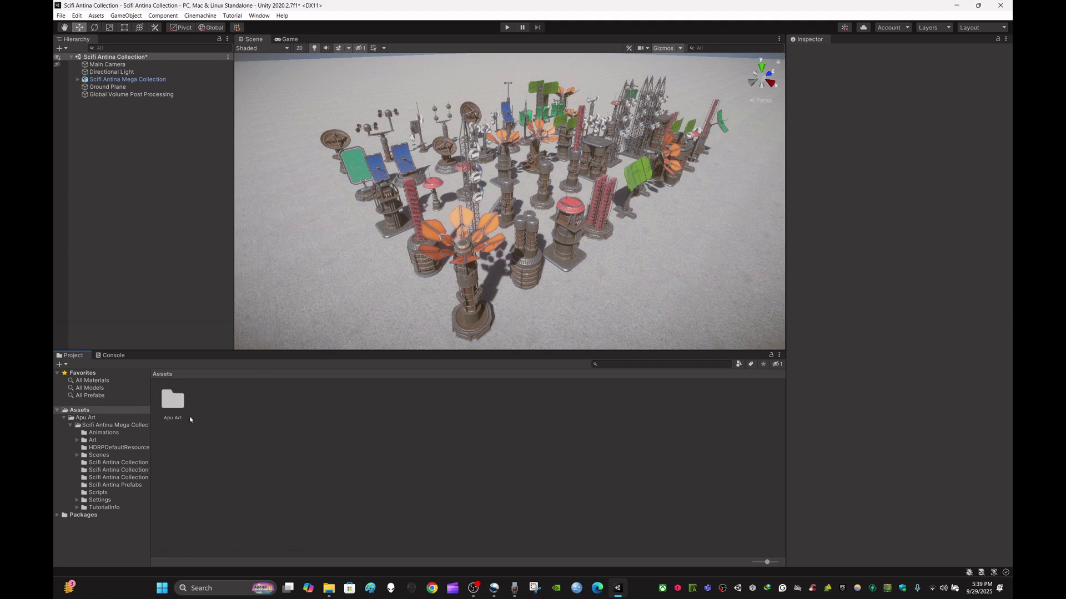
left_click(176, 402)
left_click(266, 436)
key("w")
right_click_drag(571, 207, 597, 216)
key("s")
key("w")
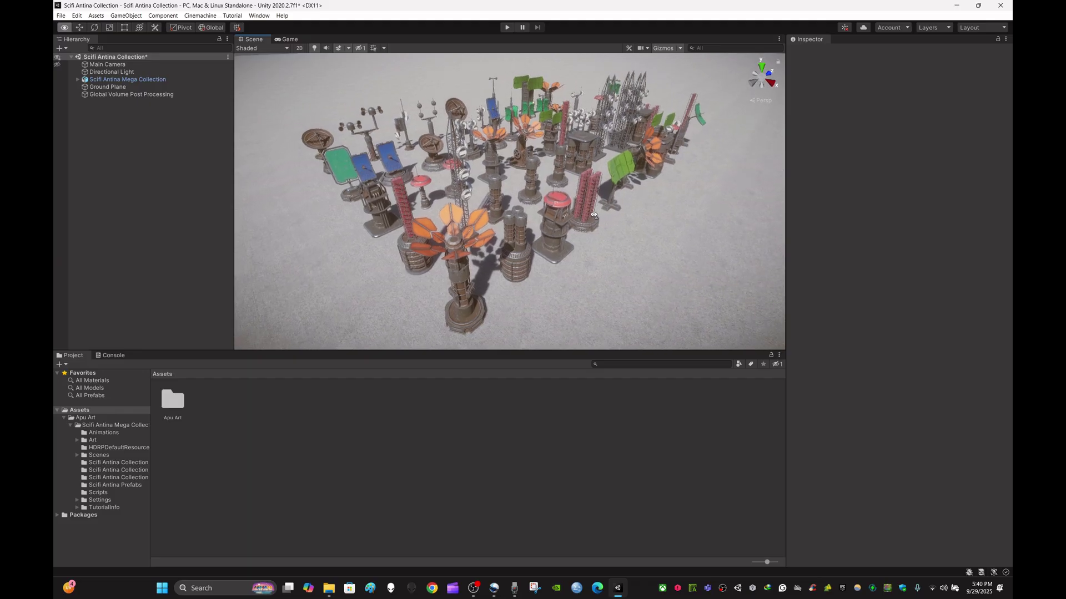
right_click_drag(594, 216, 590, 215)
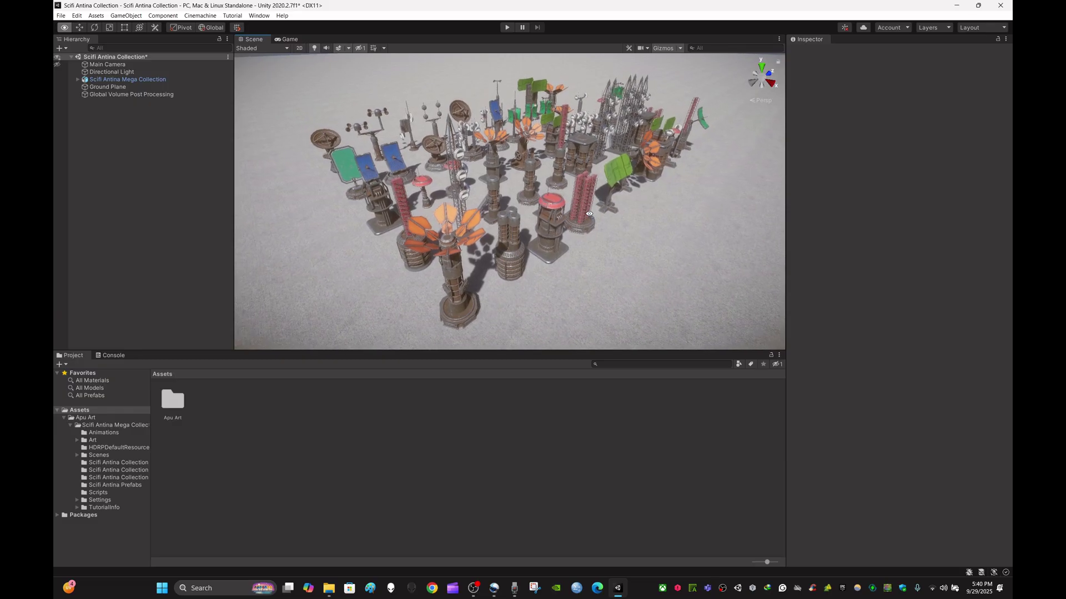
right_click_drag(590, 214, 593, 216)
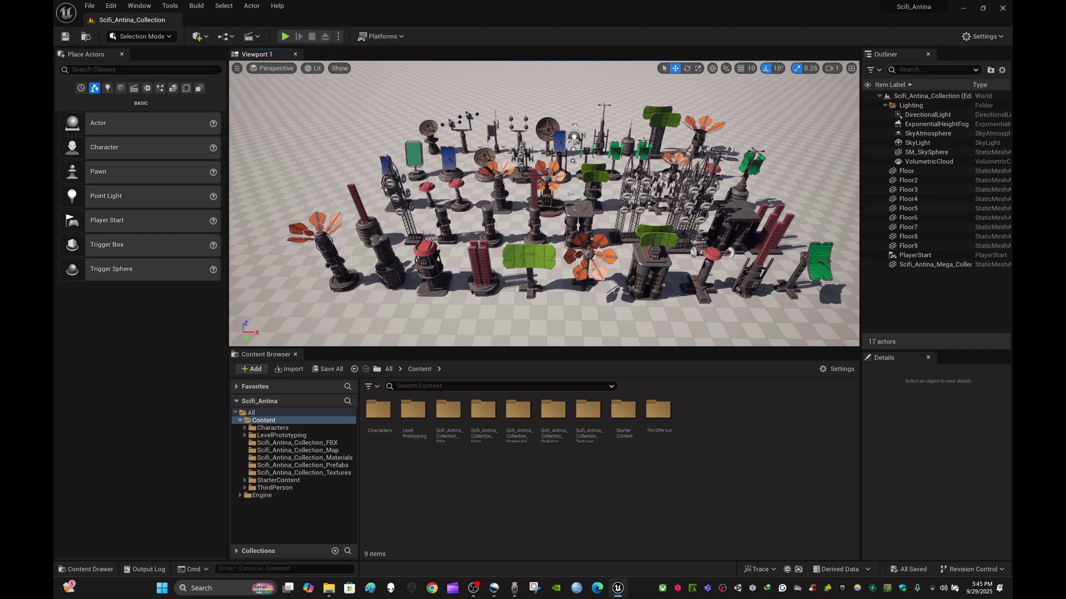
Examine the antenna collection in the Scifi_Antina_Collection level of Unreal Engine from near and far
scroll(544, 203, "down", 10)
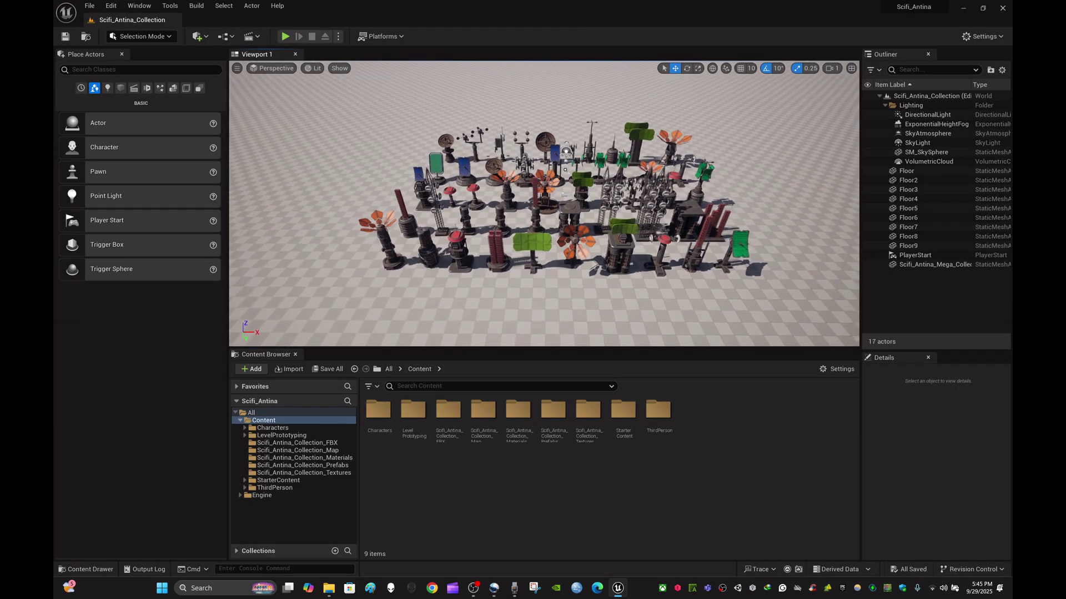
key("w")
key("d")
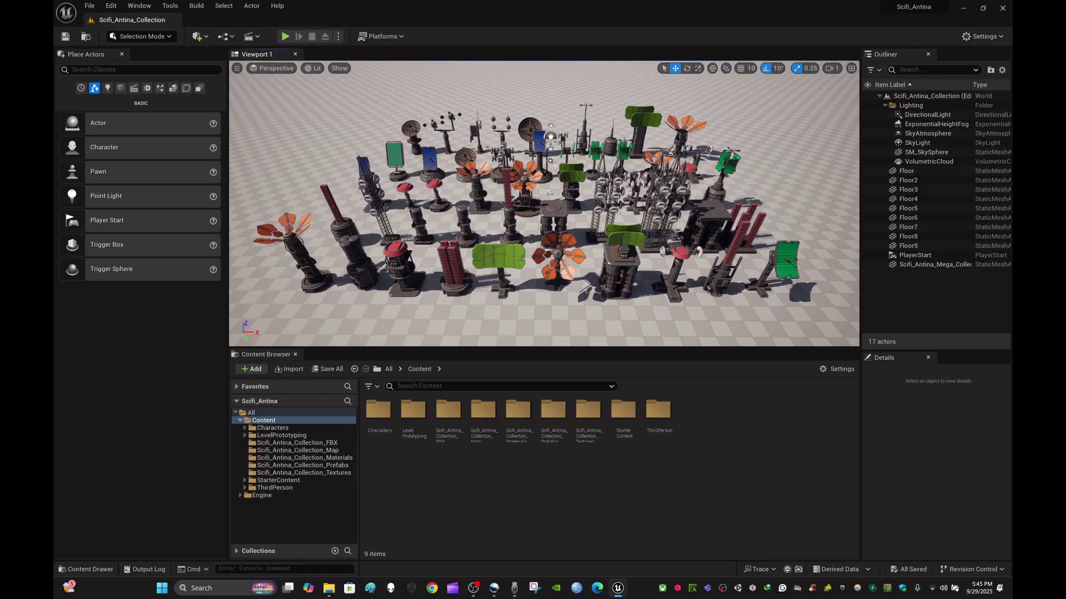
key("a")
key("a")
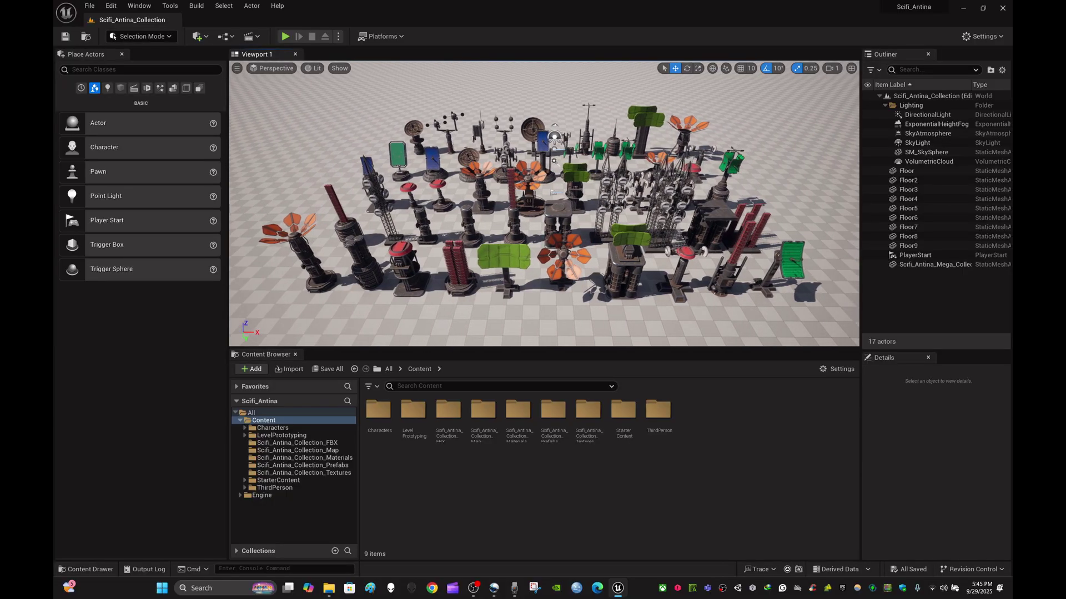
Examine the front of the antenna collection in the level from nearer and farther viewpoints
key("d")
key("a")
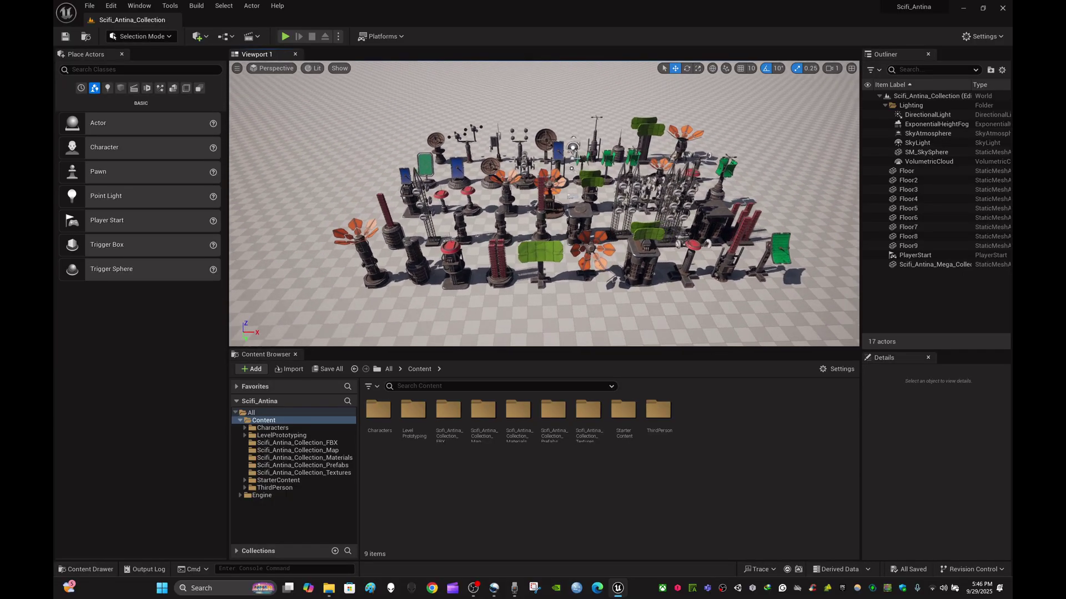
key("s")
key("d")
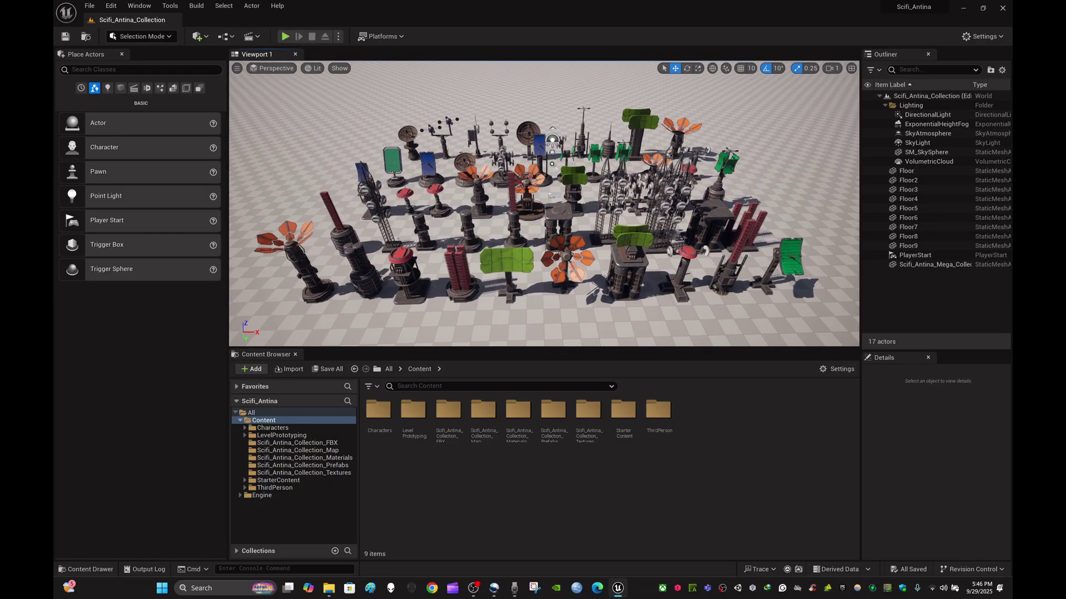
key("s")
key("s")
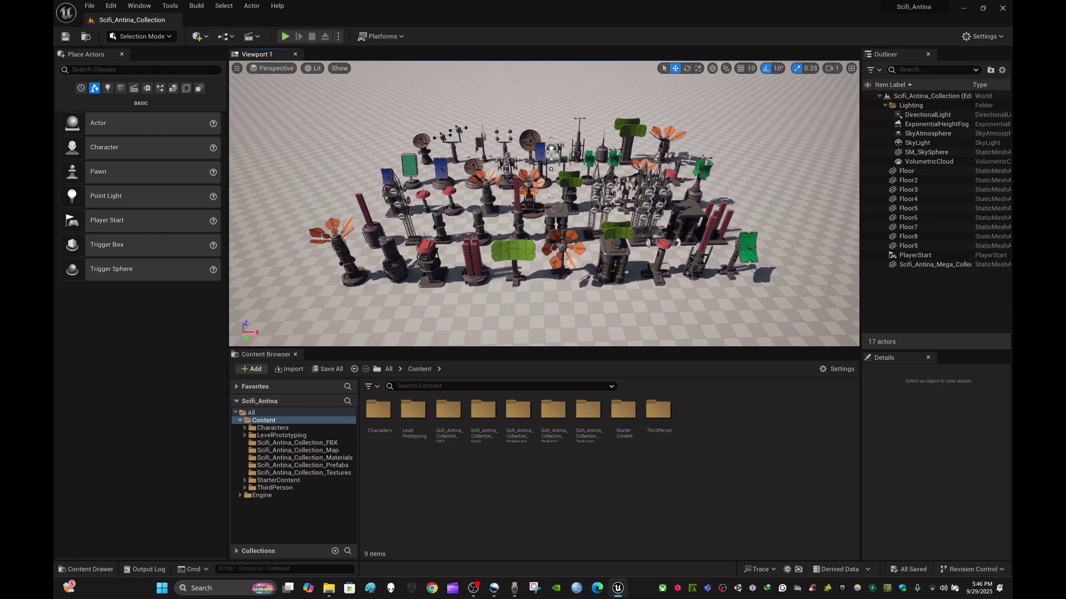
mouse_move(544, 204)
right_mouse_down()
mouse_move(433, 194)
mouse_move(616, 186)
mouse_move(517, 207)
mouse_move(545, 208)
right_mouse_up()
key("w")
key("w")
key("s")
key("w")
key("d")
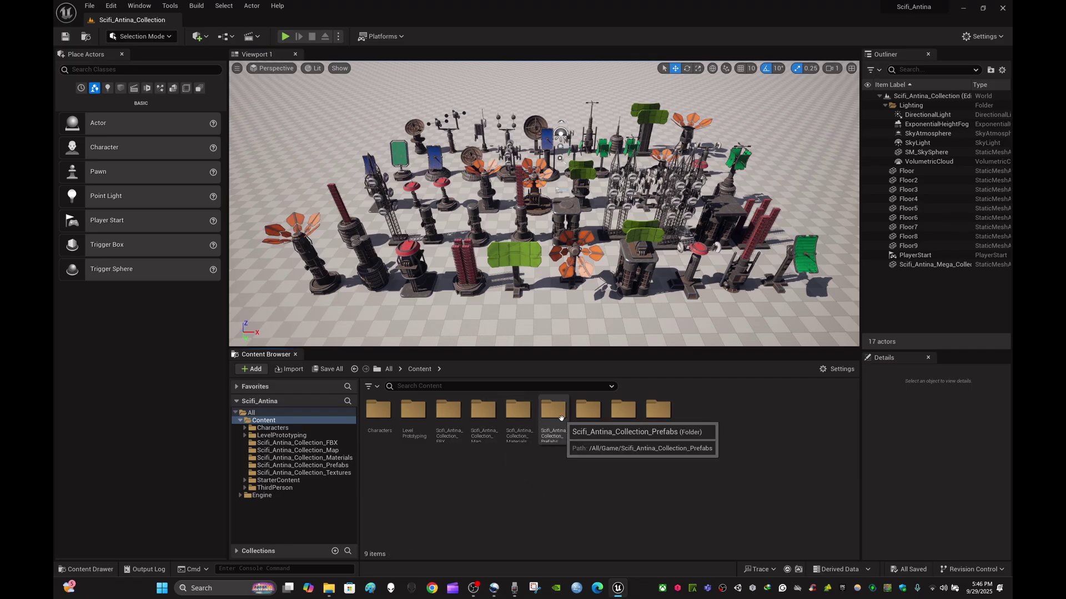
Look through the Scifi_Antina_Collection_Textures and Scifi_Antina_Collection_Materials folders, returning to the Content folder
double_click(588, 410)
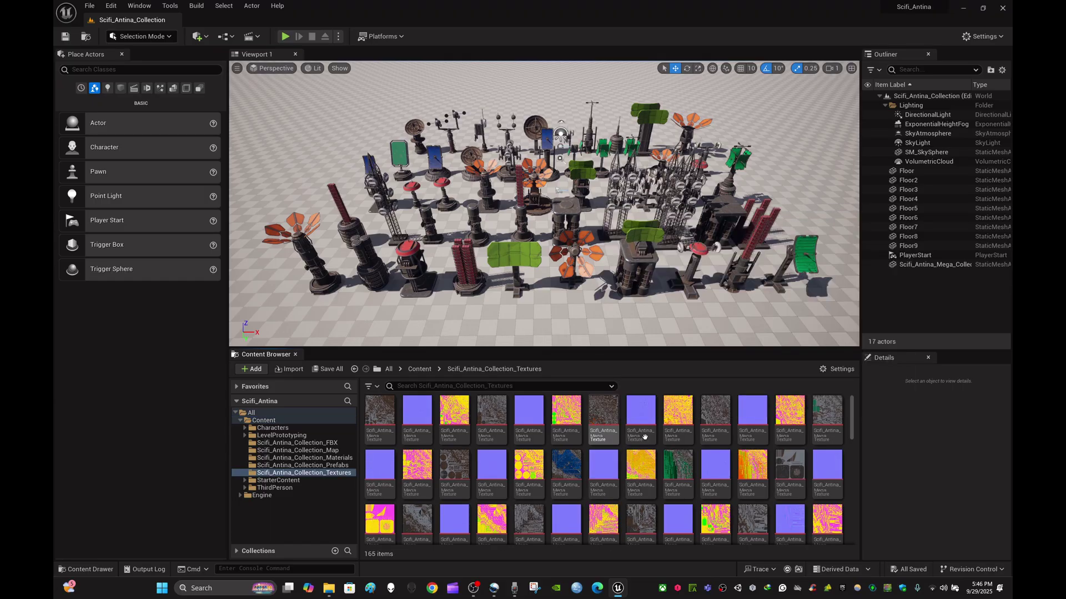
scroll(699, 462, "down", 3)
scroll(700, 462, "down", 5)
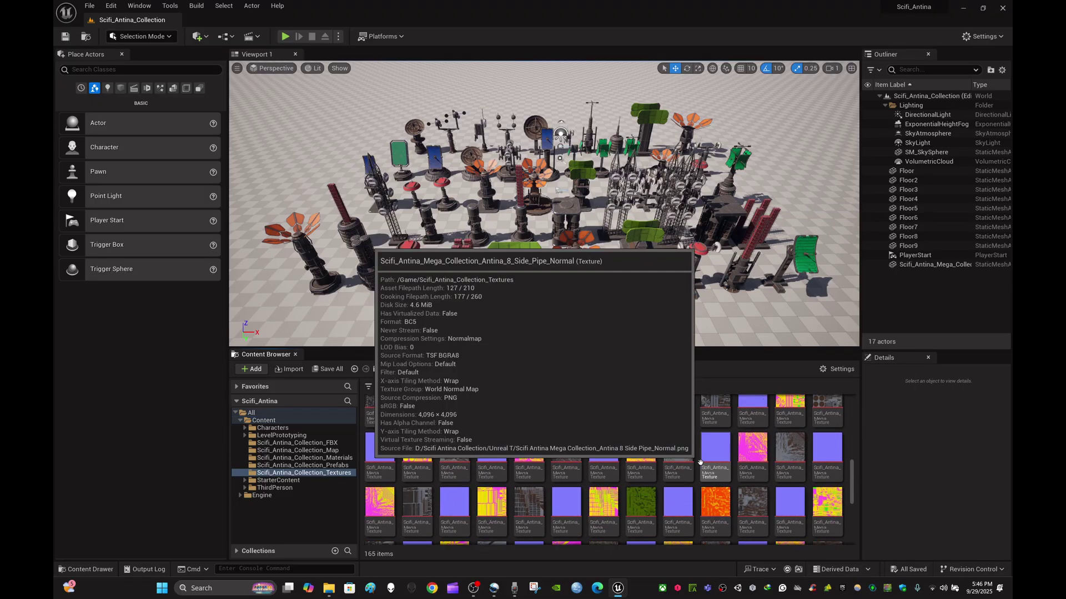
scroll(687, 462, "up", 8)
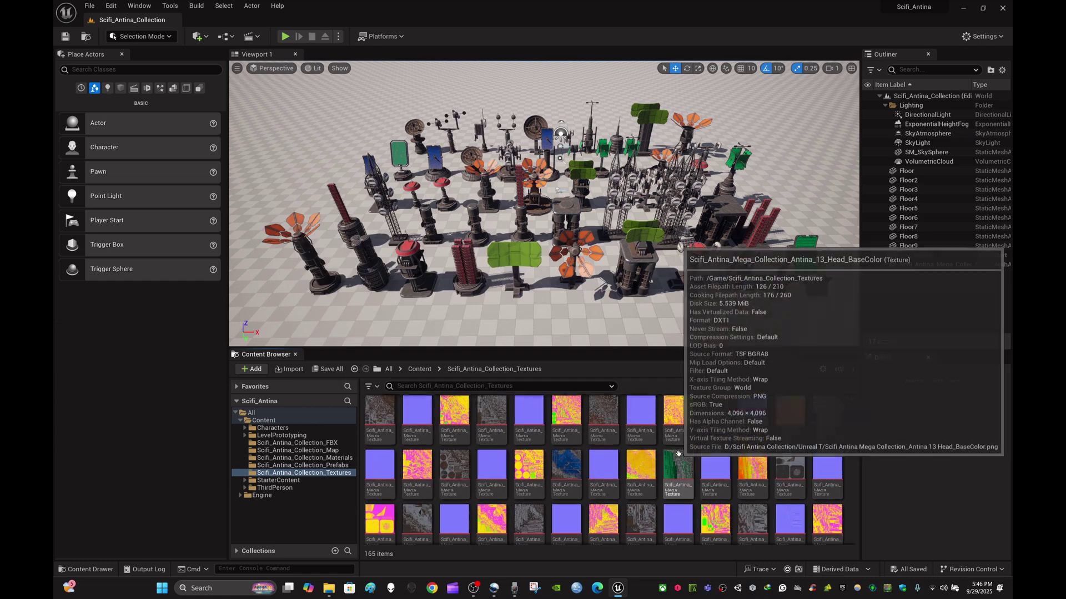
left_click(420, 369)
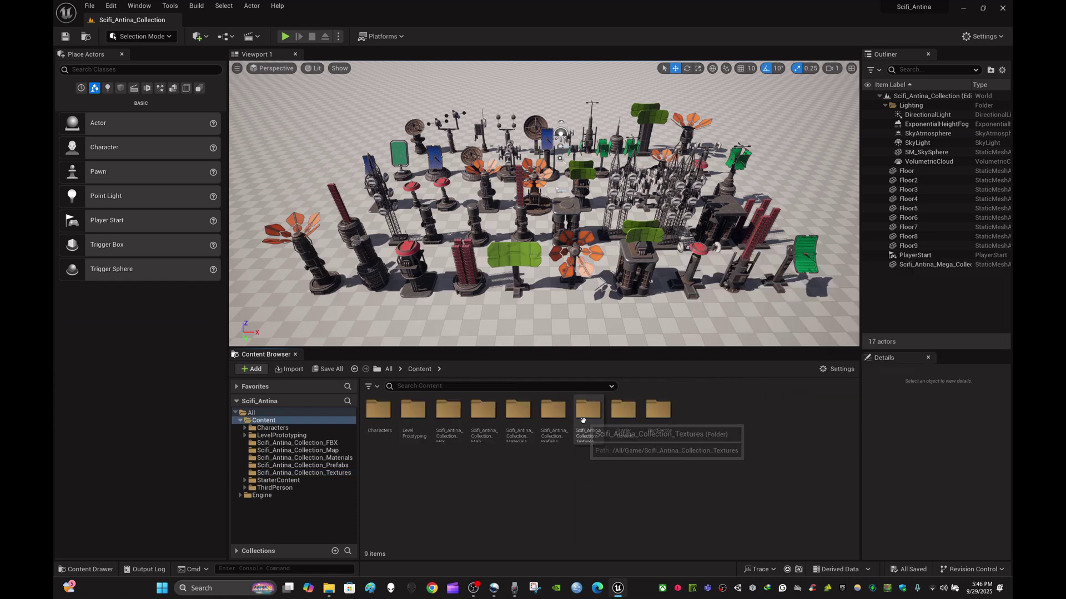
double_click(524, 414)
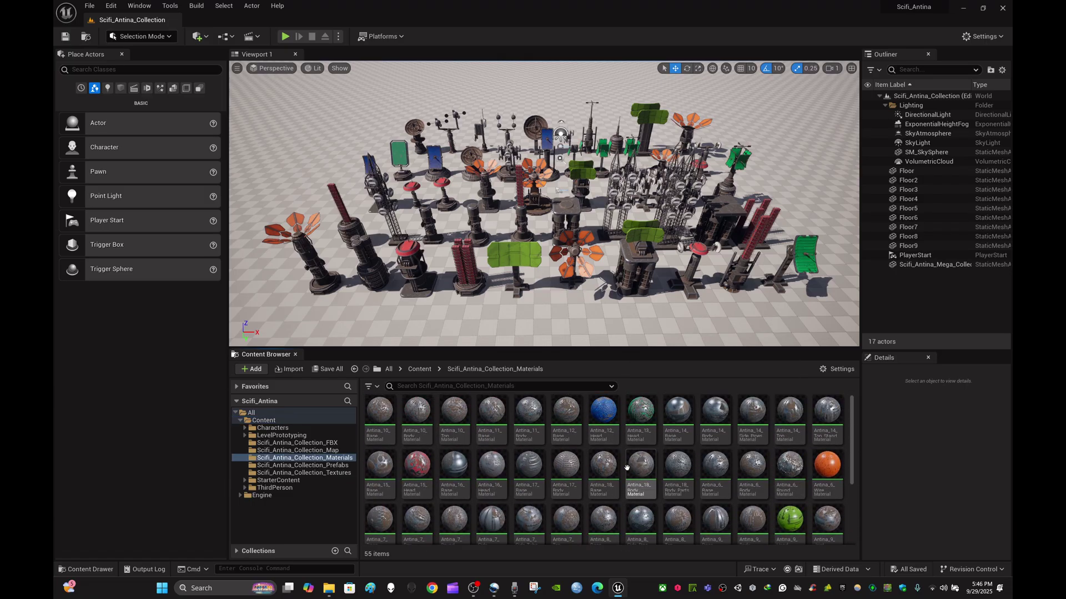
left_click(420, 371)
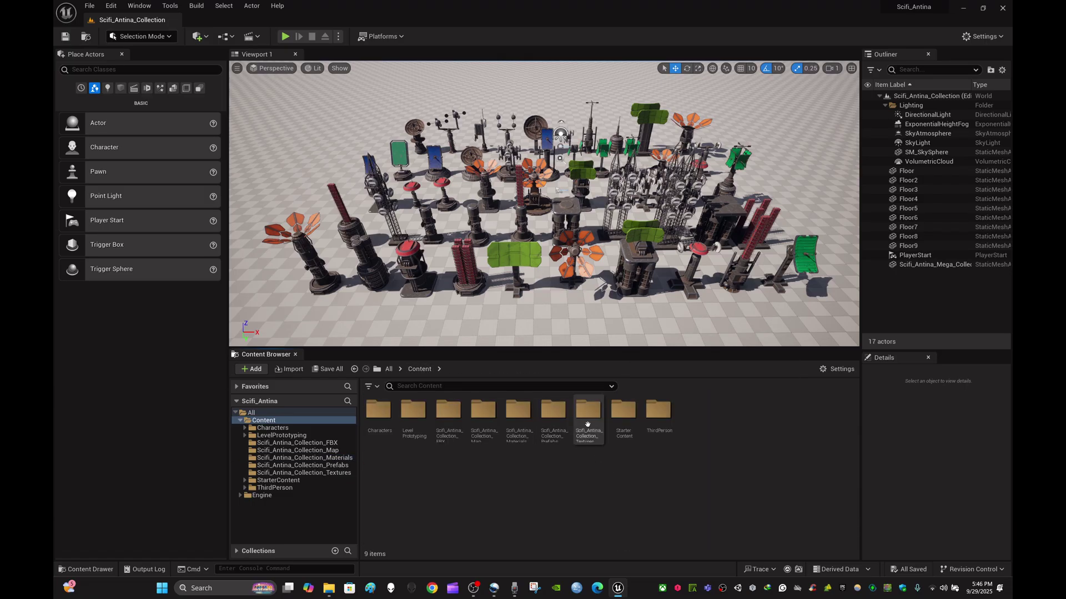
Open the Scifi_Antina_Collection_Prefabs folder and look through its antenna static meshes
left_click(476, 429)
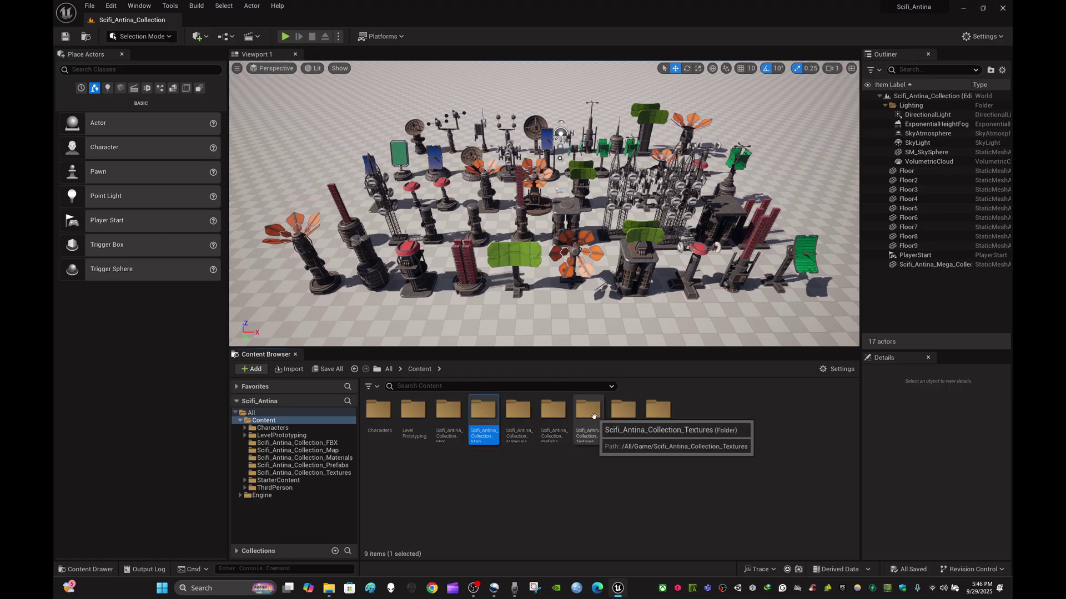
left_click(555, 414)
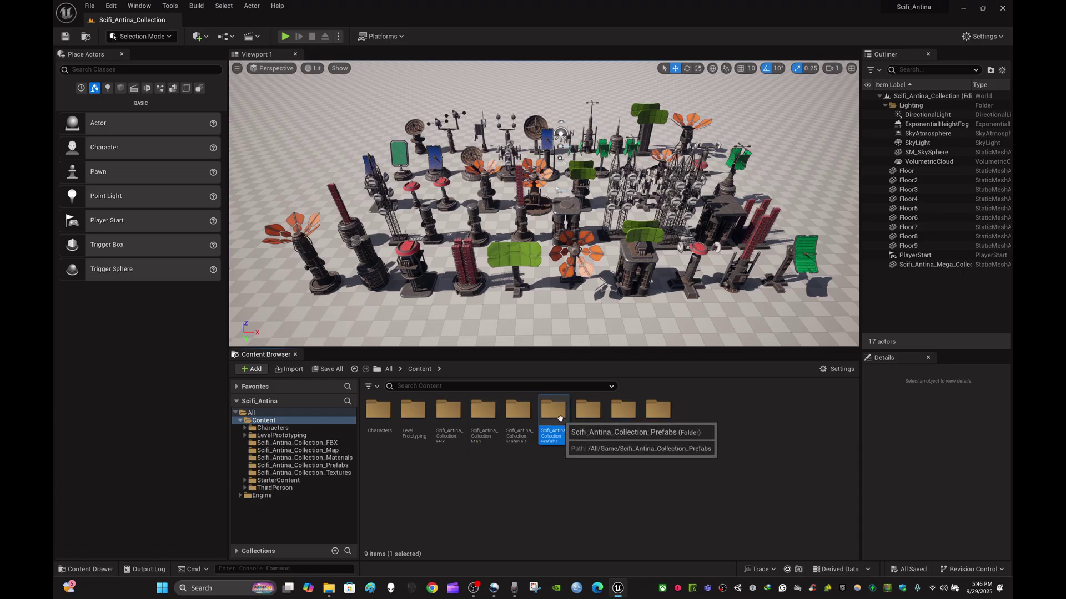
double_click(559, 418)
scroll(701, 489, "down", 3)
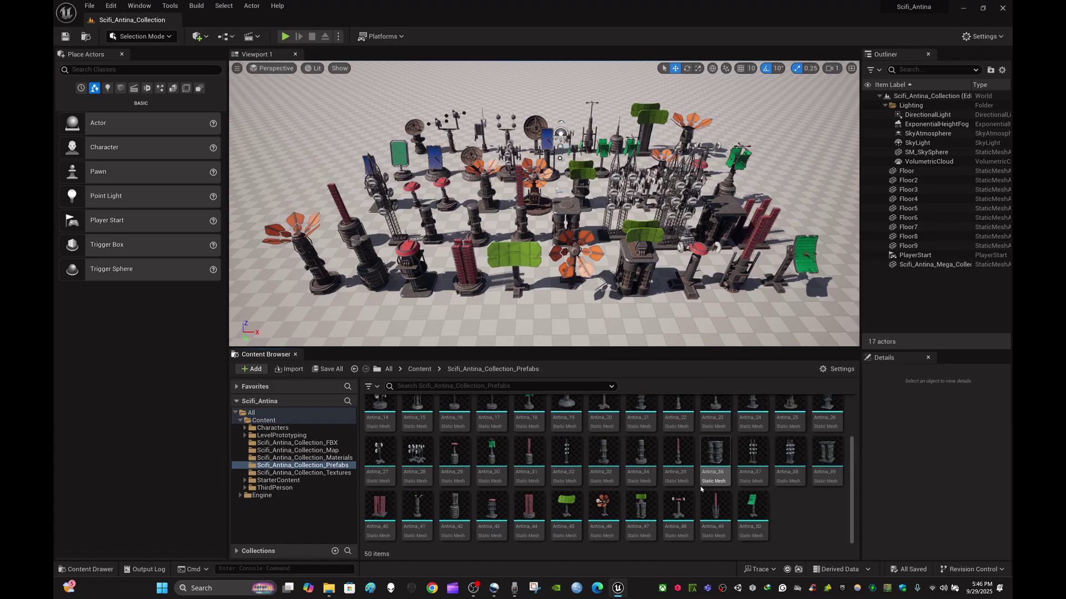
right_click_drag(605, 239, 615, 271)
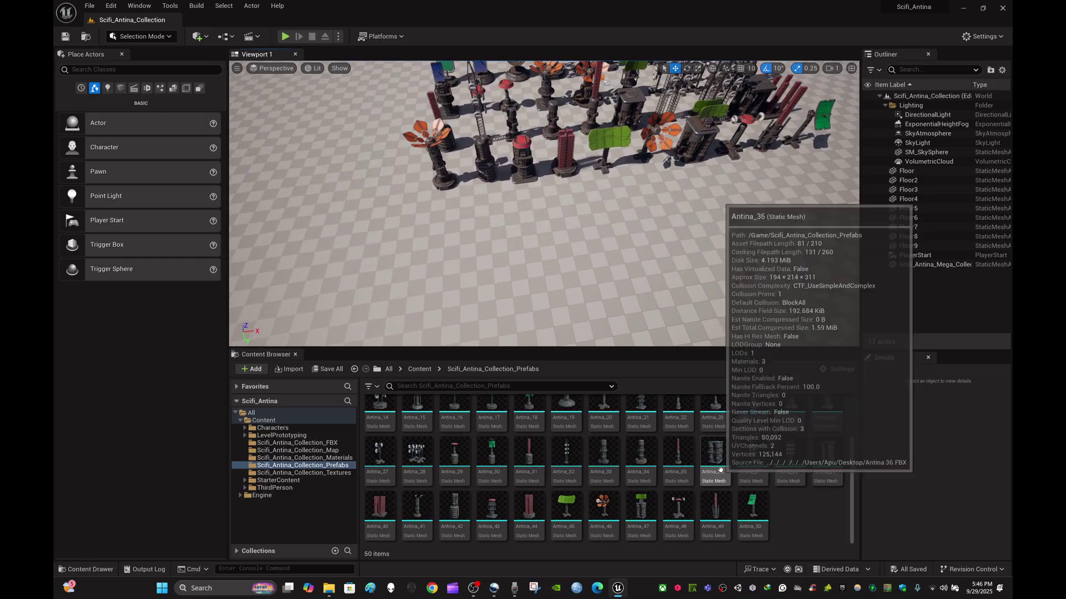
scroll(720, 469, "up", 3)
Examine the antenna collection from a side angle and close up along its front row
right_click_drag(604, 234, 634, 204)
key("s")
key("w")
left_click_drag(634, 204, 580, 194, "alt")
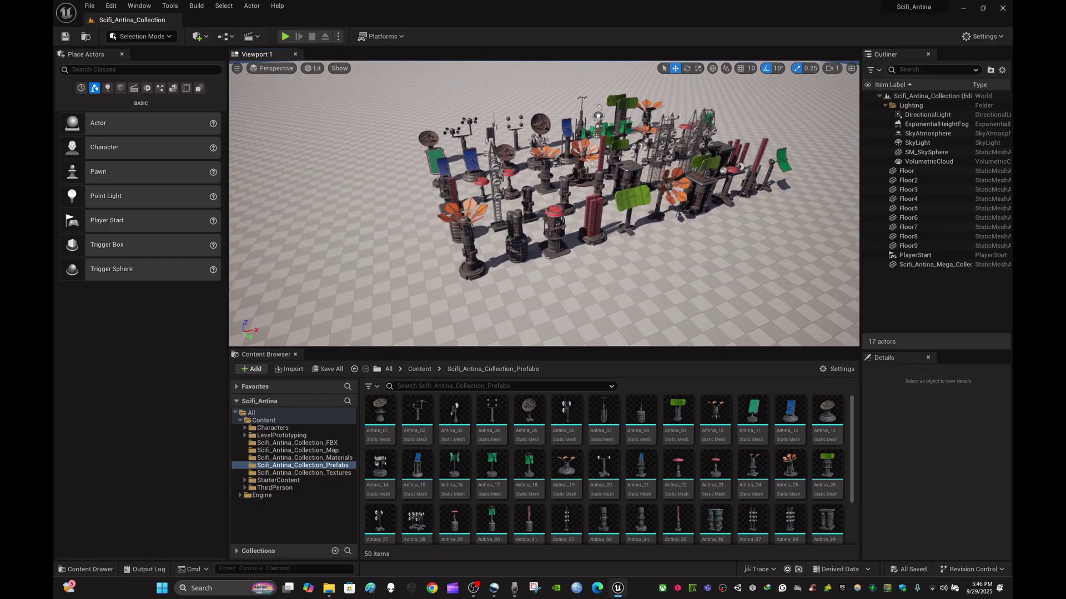
right_click_drag(544, 203, 563, 203)
key("w")
key("s")
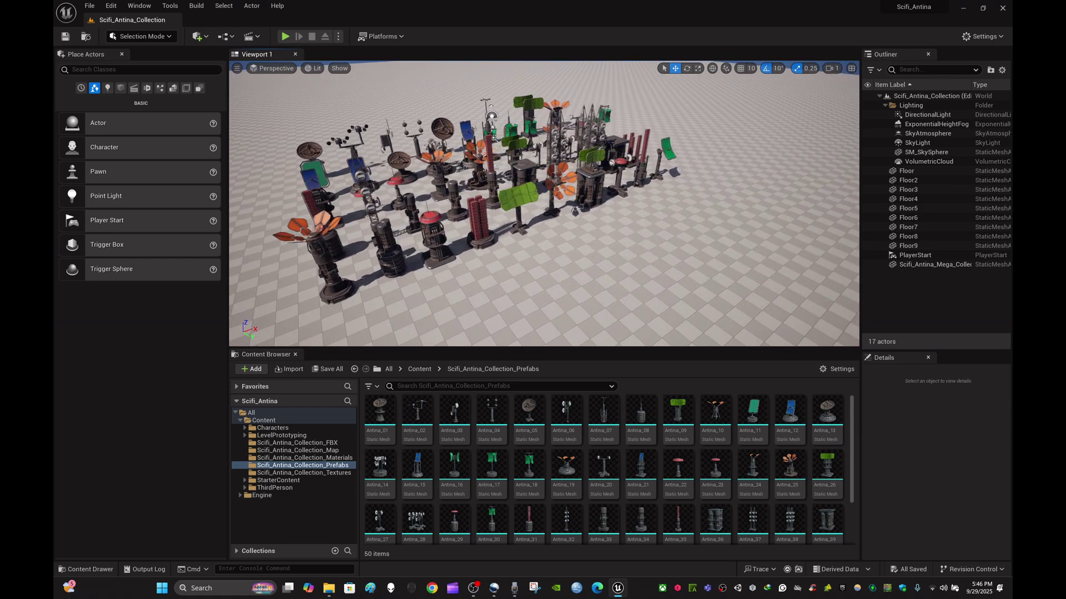
right_click_drag(575, 272, 566, 265)
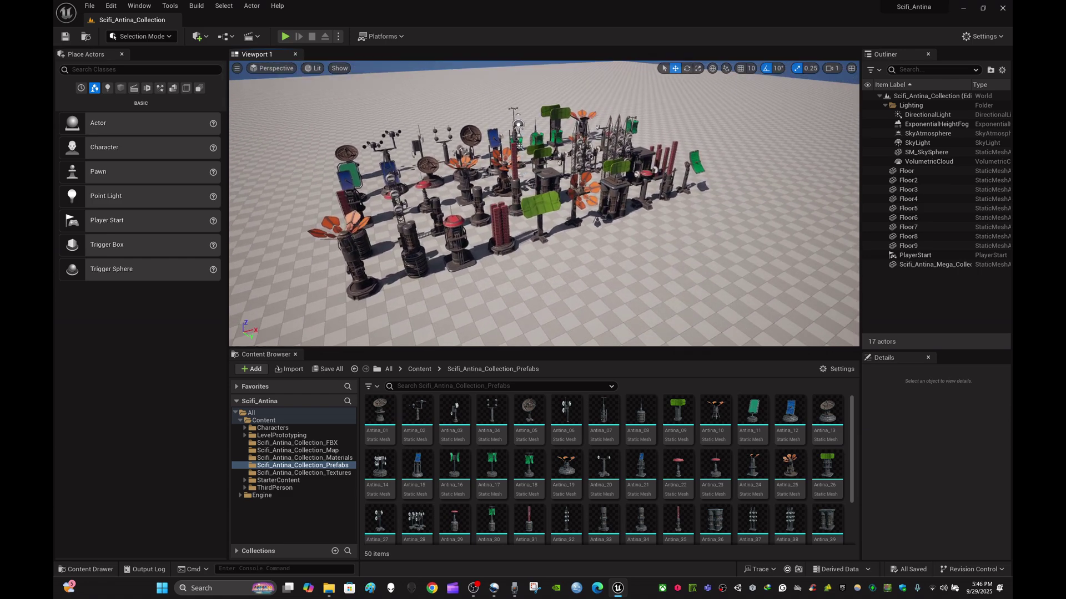
key("w")
key("s")
key("w")
right_click_drag(566, 265, 534, 289)
key("s")
key("w")
key("d")
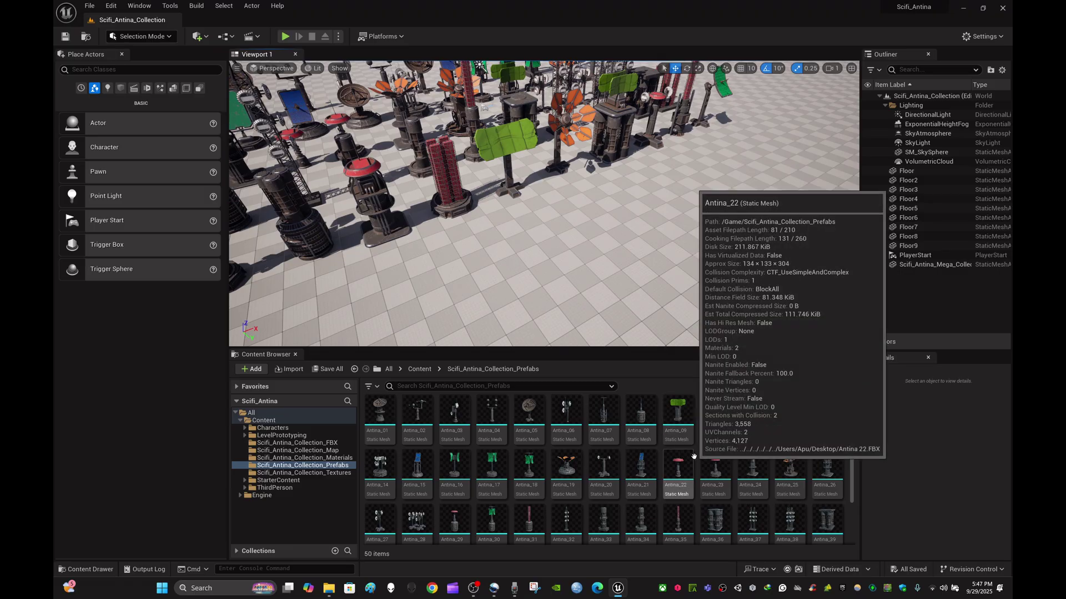
Place the Antina_22 prefab on the empty floor in front of the collection and delete it again
right_click_drag(632, 261, 646, 261)
key("w")
key("d")
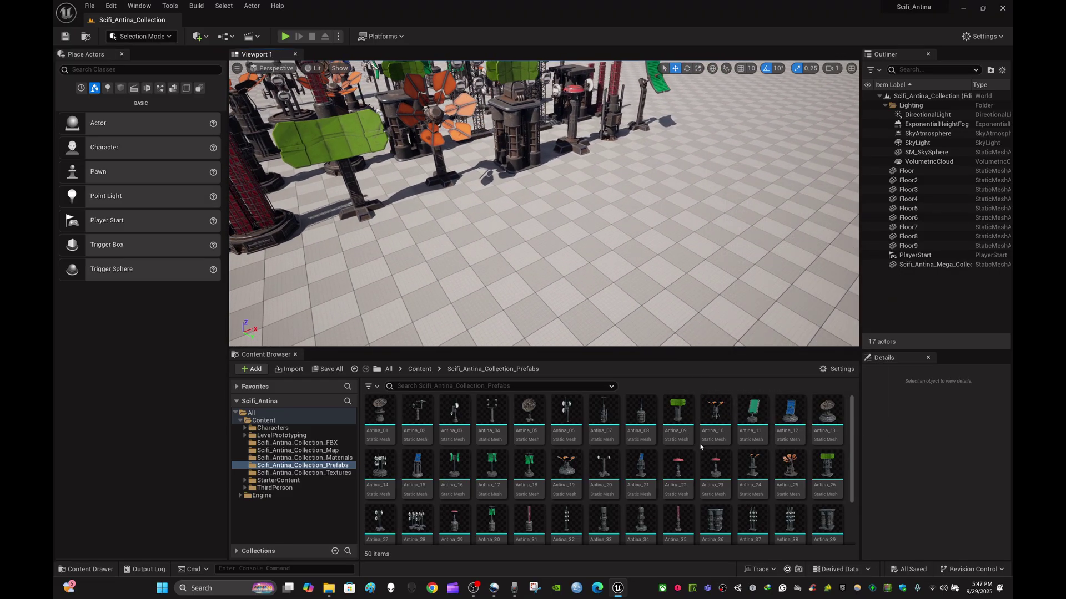
left_click_drag(682, 465, 682, 245)
left_click(606, 259)
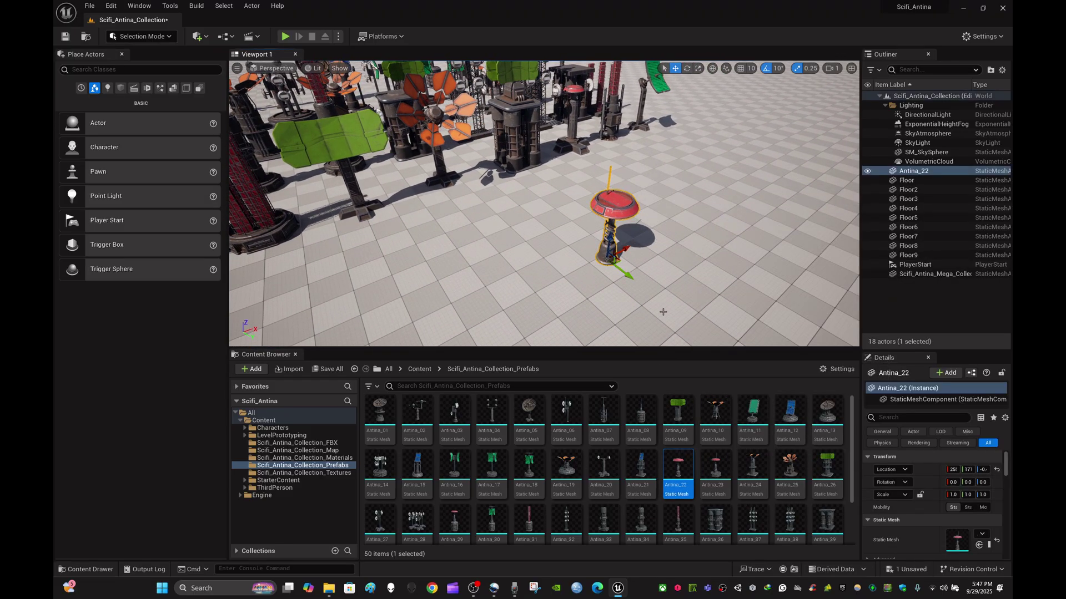
key("Delete")
Try out the Antina_33 and Antina_28 prefabs on the empty floor, deleting each one after placing it
left_click_drag(603, 522, 618, 253)
key("Delete")
left_click(416, 522)
left_click_drag(417, 522, 633, 231)
key("Delete")
Place the Antina_11 prefab on the floor facing the front row and delete it again
right_click_drag(632, 231, 610, 241)
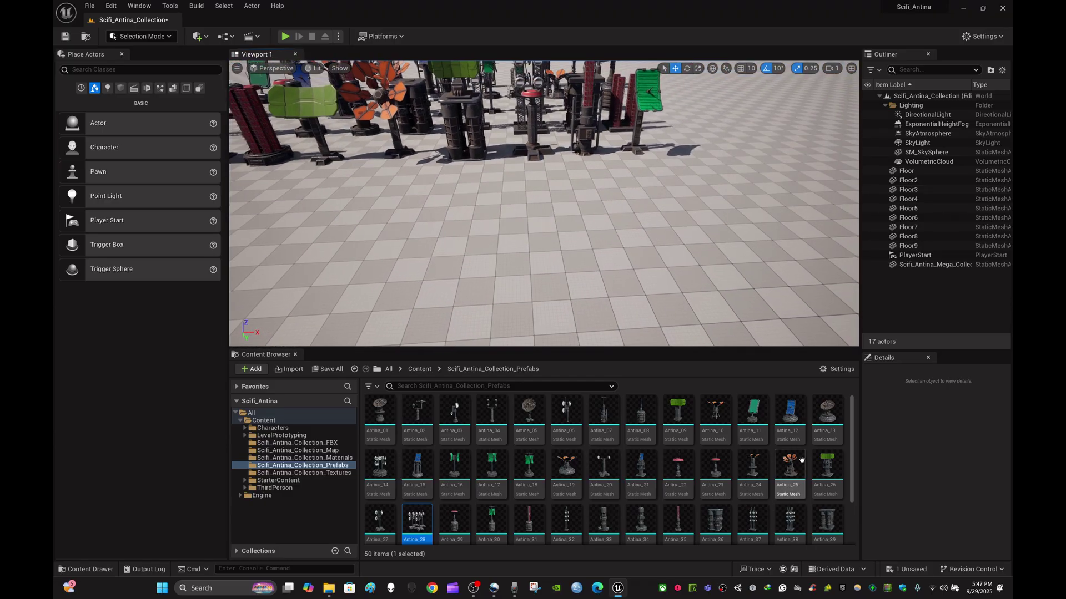
left_click_drag(769, 424, 569, 275)
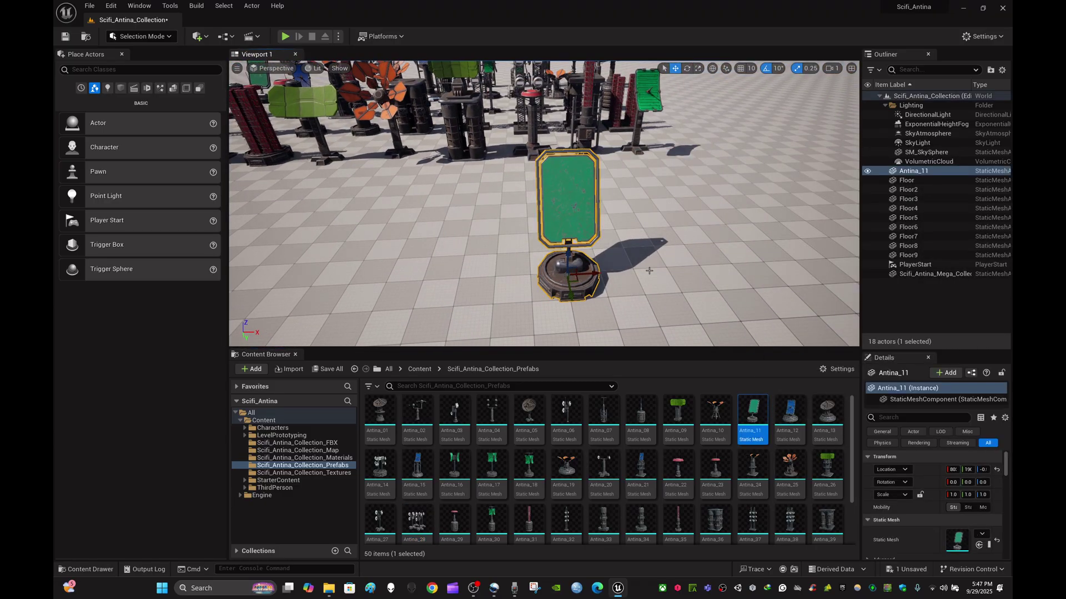
key("Delete")
Open the Antina_05 static mesh in its own editor, inspect the dish model, and close the editor
double_click(532, 415)
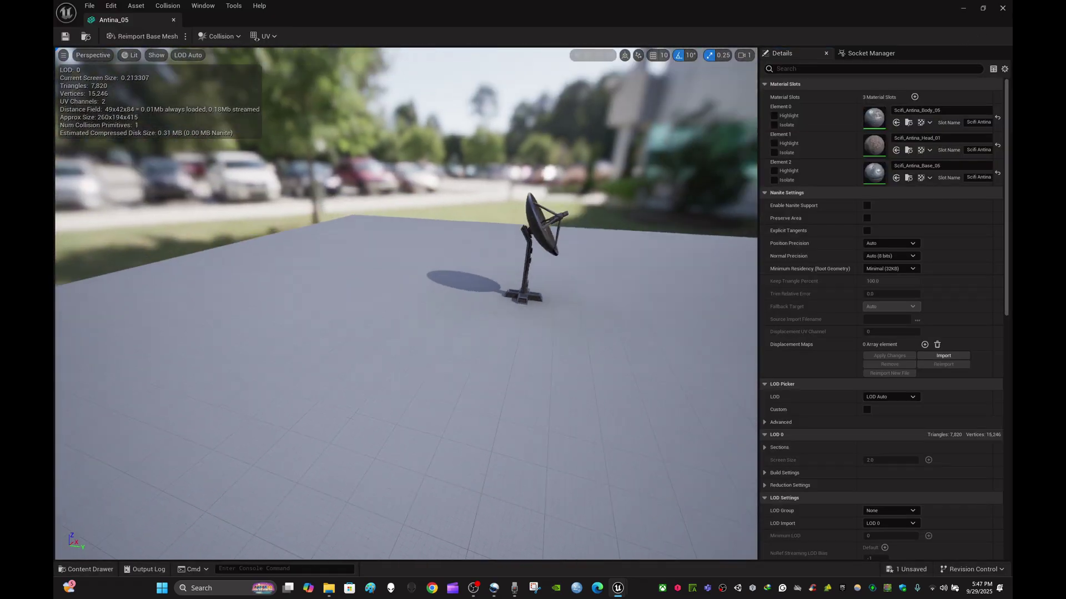
right_click_drag(406, 304, 478, 289)
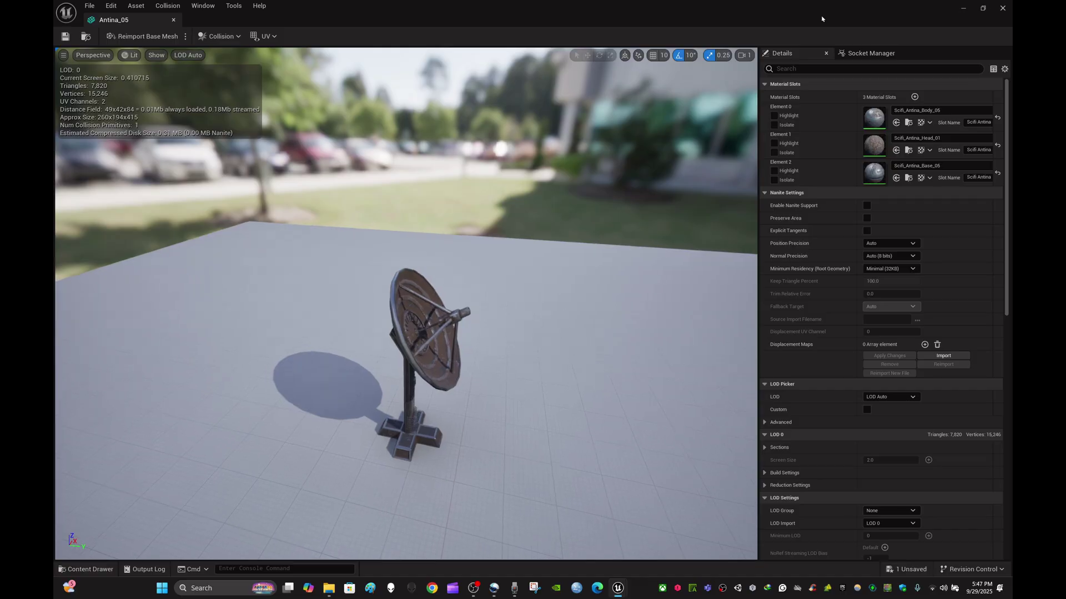
left_click(1002, 8)
Place the Antina_05 dish prefab on the floor, rotate it about its vertical axis, and delete it
left_click_drag(528, 416, 536, 303)
key("e")
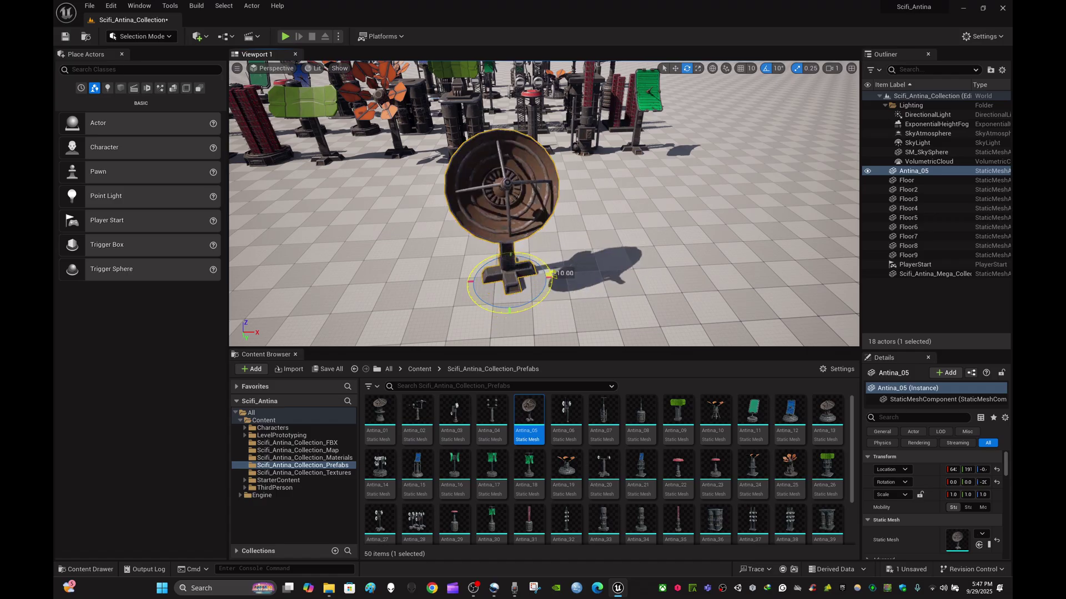
scroll(564, 284, "down", 5)
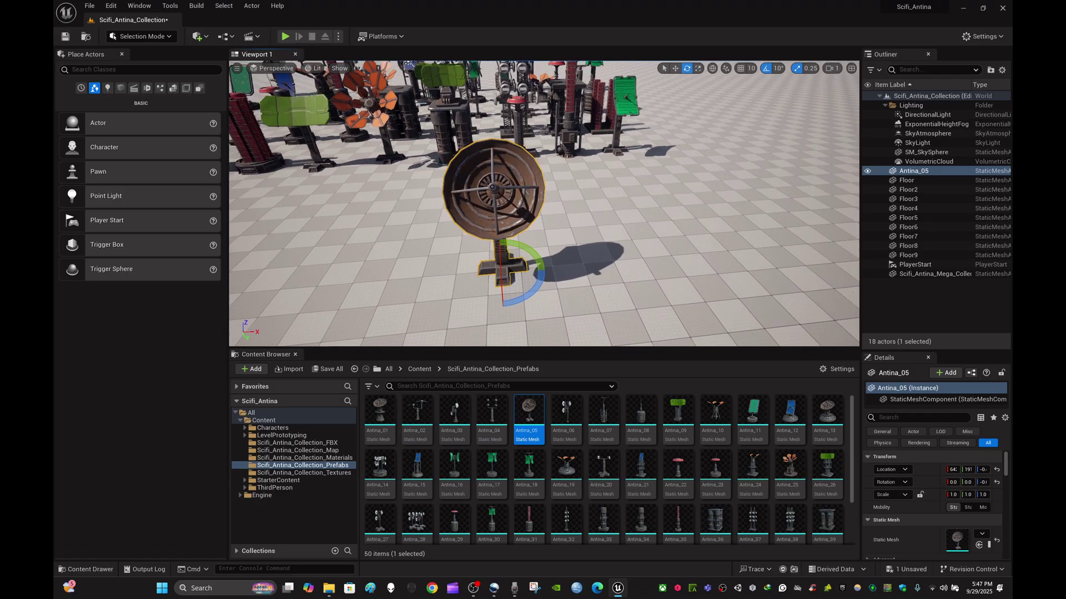
key("Delete")
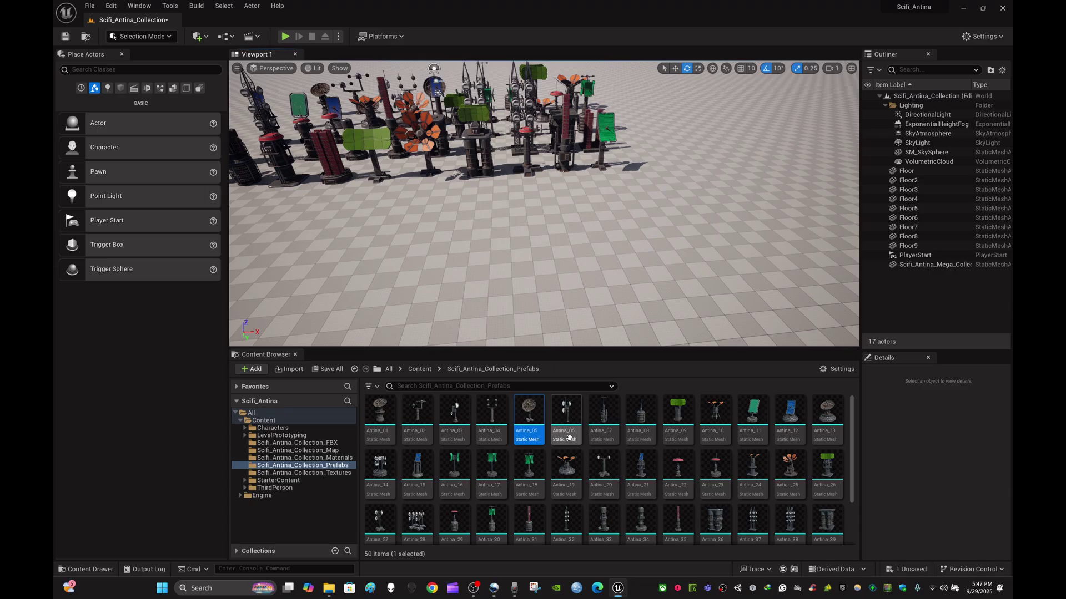
Place the Antina_38 tower prefab on the open floor in front of the collection
right_click_drag(572, 272, 504, 267)
key("s")
key("w")
key("s")
key("s")
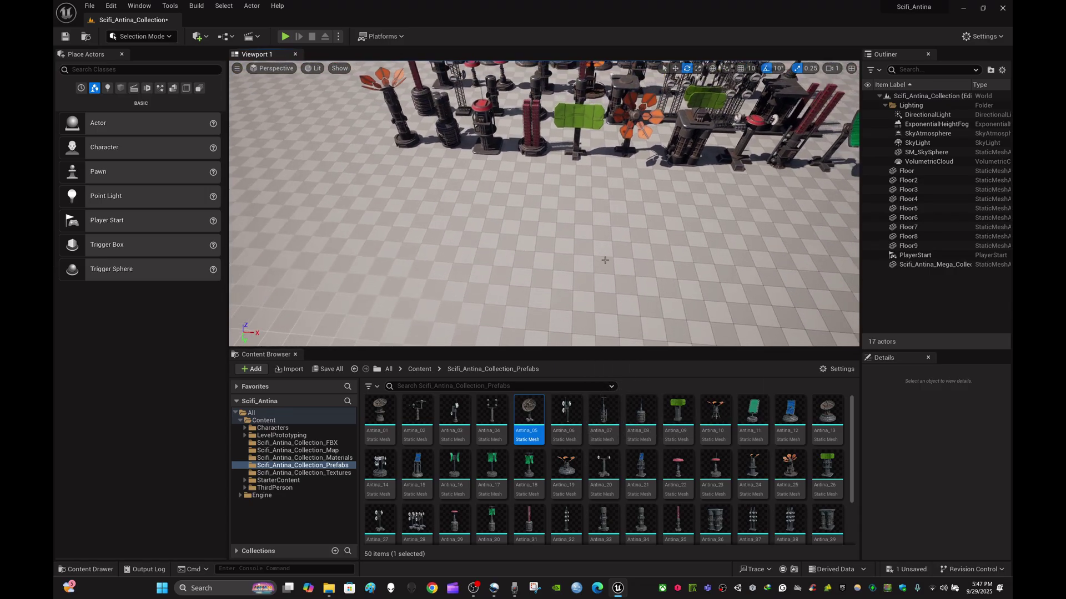
scroll(654, 486, "down", 3)
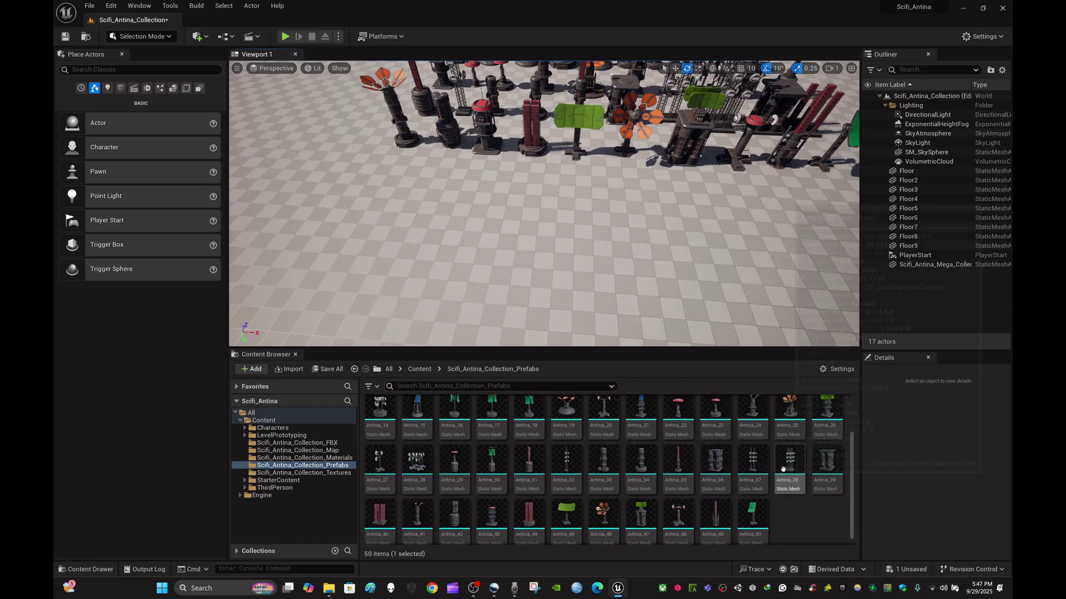
left_click_drag(789, 461, 518, 262)
scroll(586, 263, "up", 6)
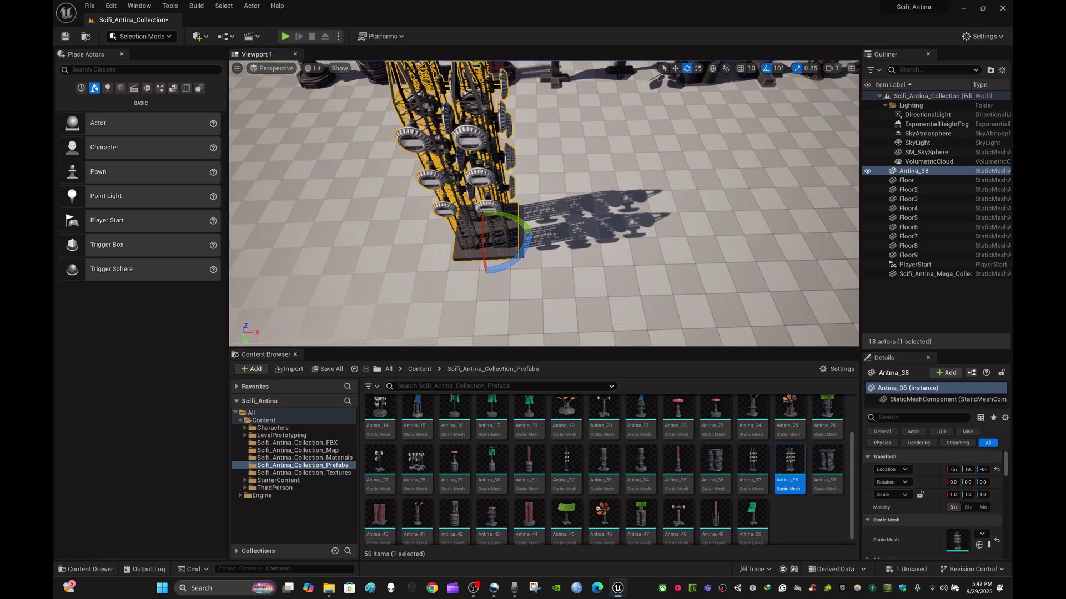
scroll(586, 263, "up", 5)
scroll(586, 263, "down", 4)
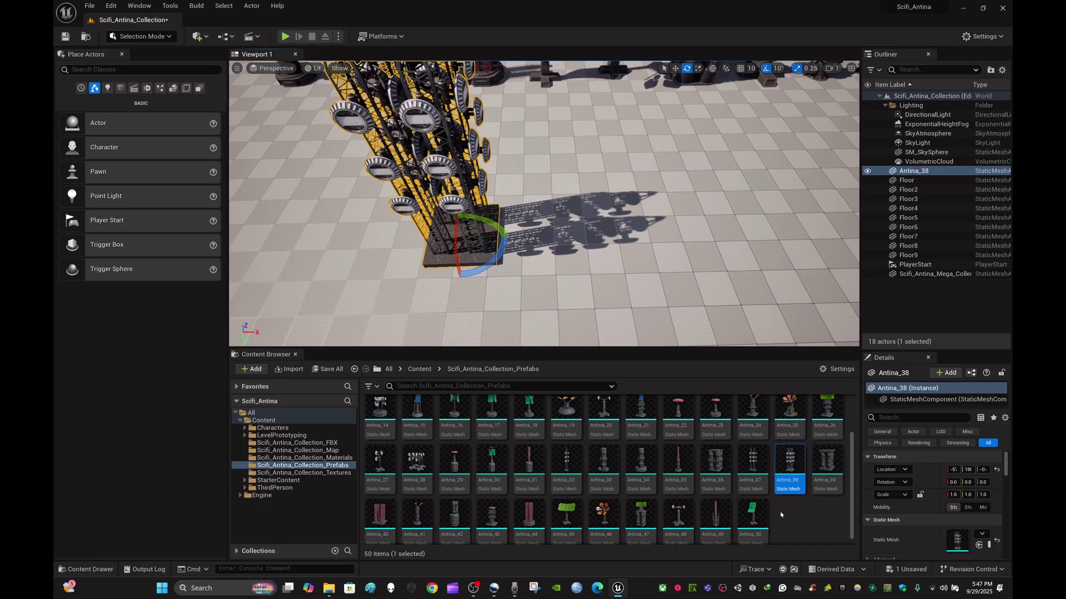
Place two Antina_36 prefabs on opposite sides of the newly placed Antina_38 tower
left_click(799, 526)
left_click_drag(715, 462, 531, 238)
middle_click_drag(532, 238, 444, 238)
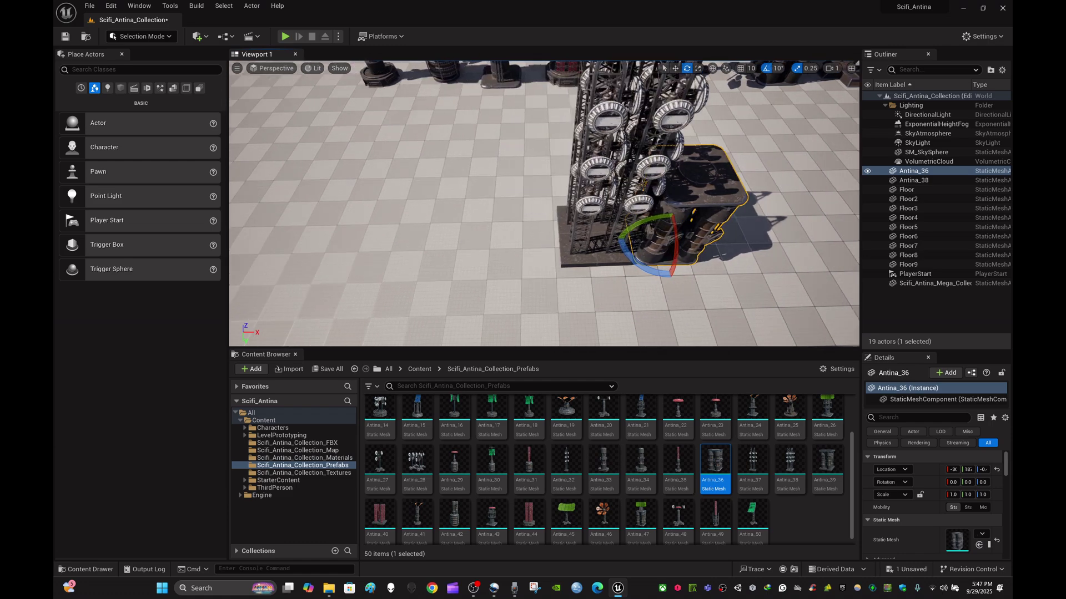
scroll(532, 239, "up", 4)
left_click_drag(721, 471, 547, 261)
right_click_drag(546, 261, 643, 267)
scroll(547, 260, "up", 5)
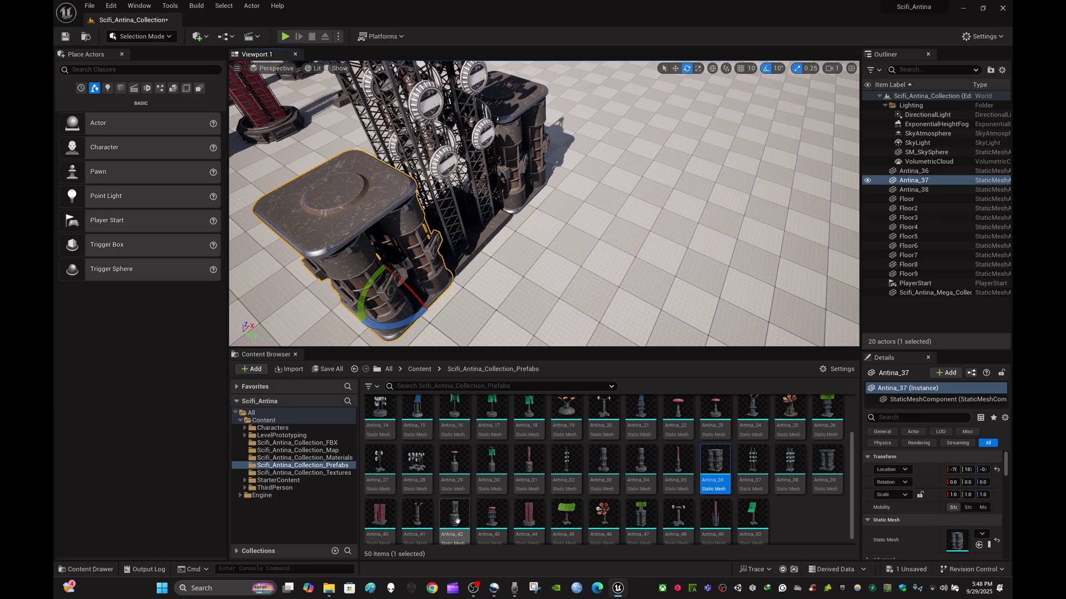
Place the Antina_42 prefab beside the tower between the two Antina_36 blocks and select it
left_click_drag(456, 520, 542, 256)
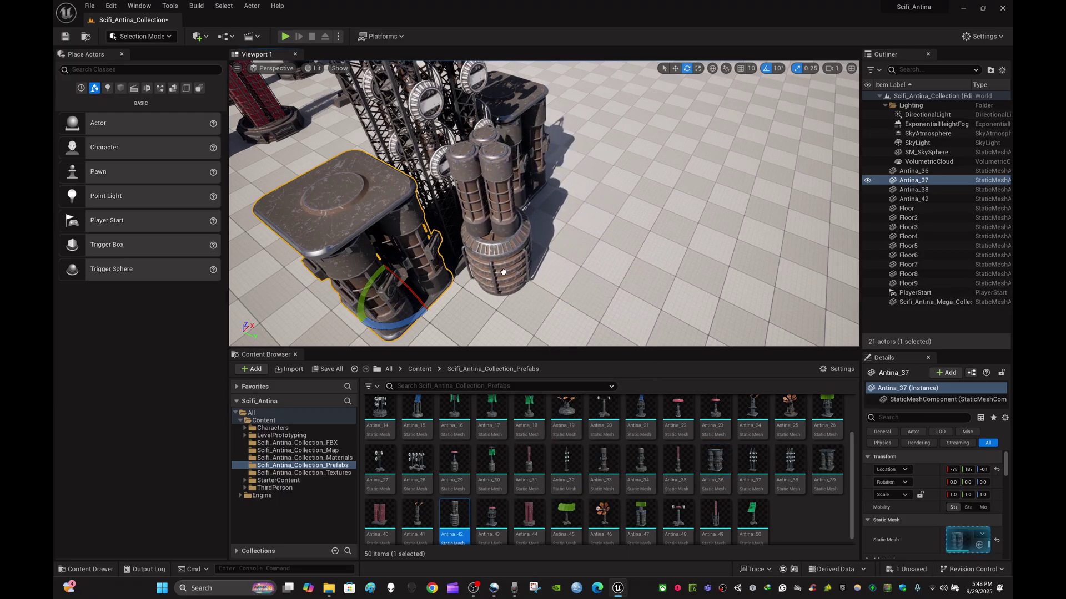
left_click(503, 272)
right_click_drag(554, 267, 638, 269)
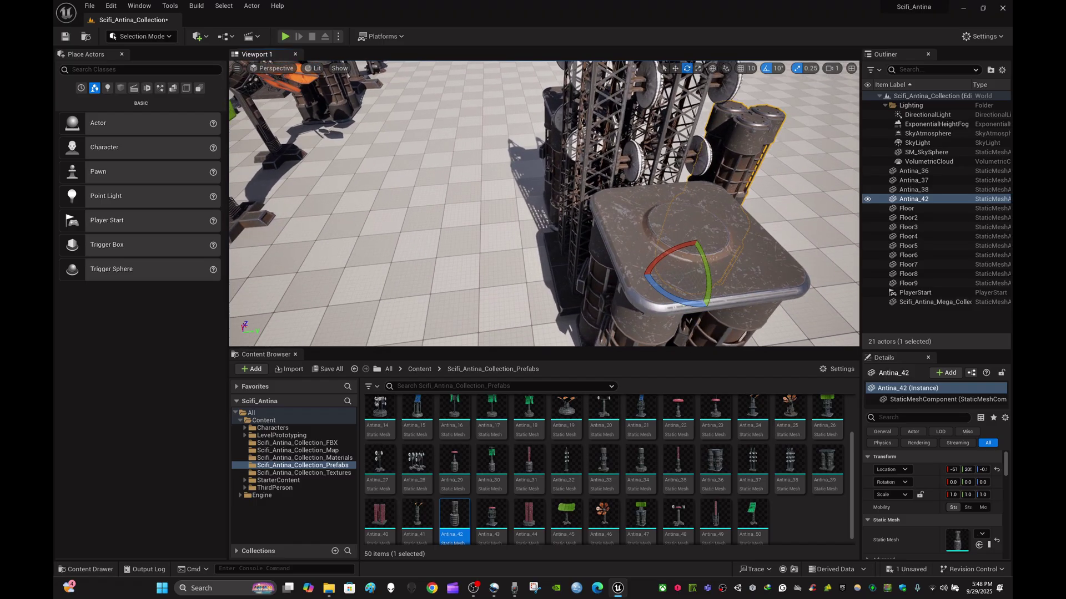
Place a second Antina_42 prefab on the opposite side of the tower and select it
left_click_drag(492, 515, 493, 294)
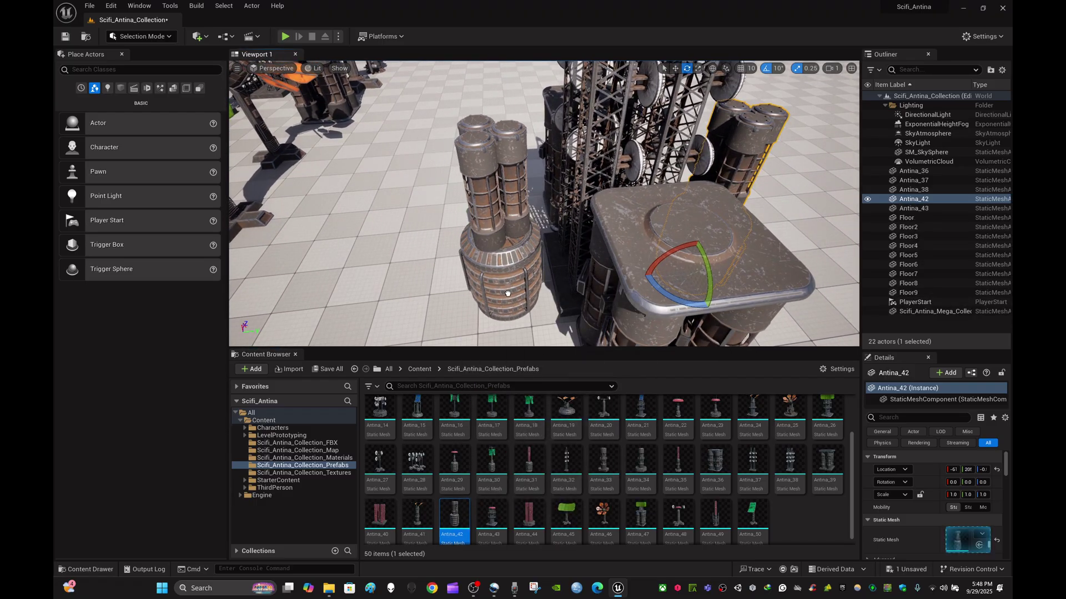
left_click(511, 298)
right_click_drag(512, 297, 356, 294)
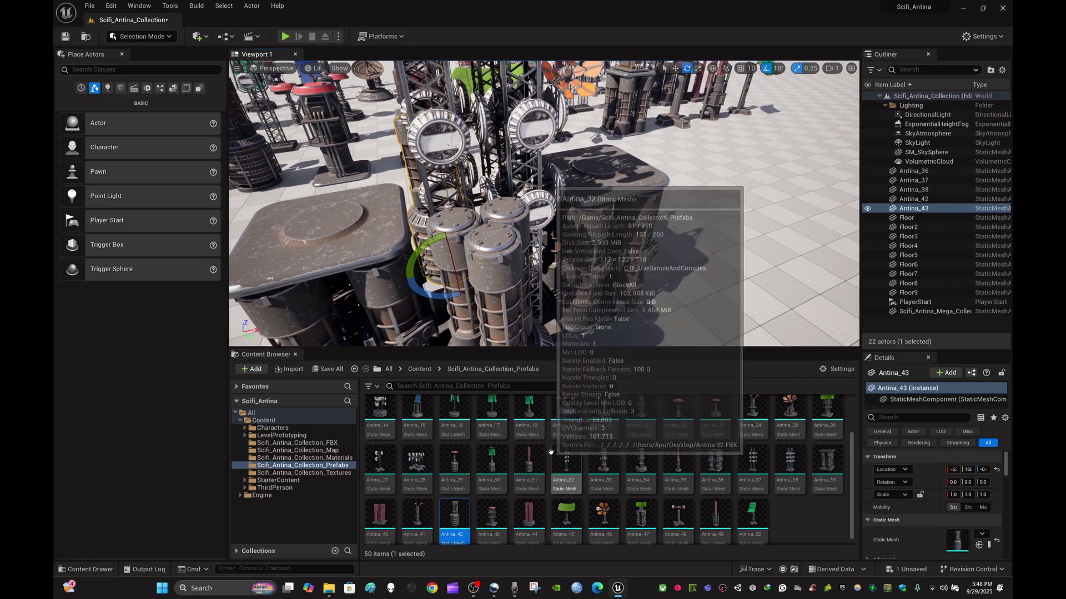
Place an Antina_13 dish prefab on top of each of the two Antina_36 blocks
scroll(566, 477, "up", 2)
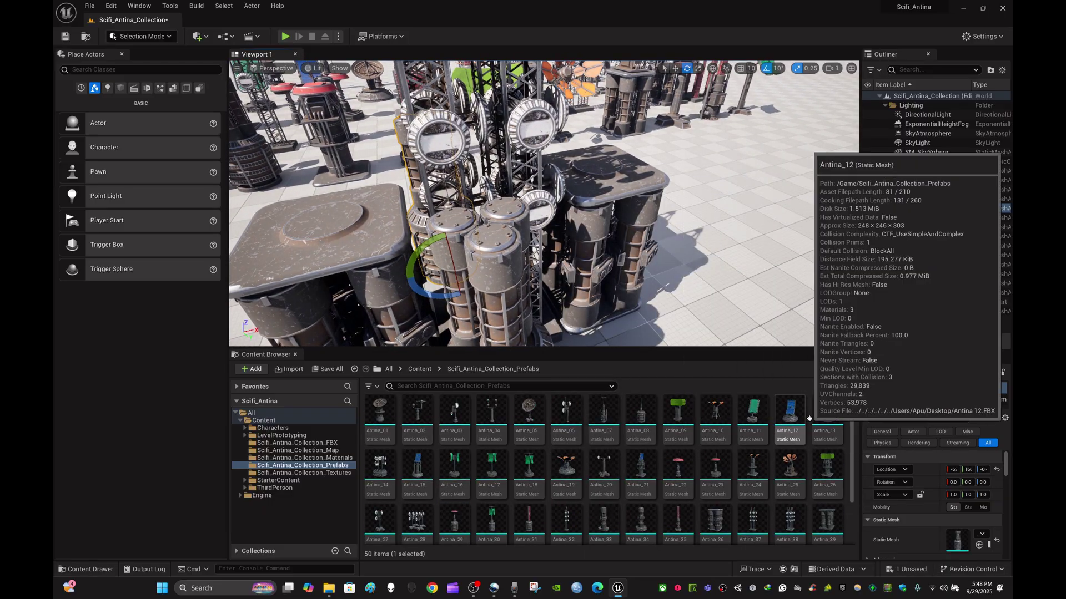
left_click(826, 414)
left_click_drag(818, 391, 592, 159)
right_click_drag(593, 160, 543, 178)
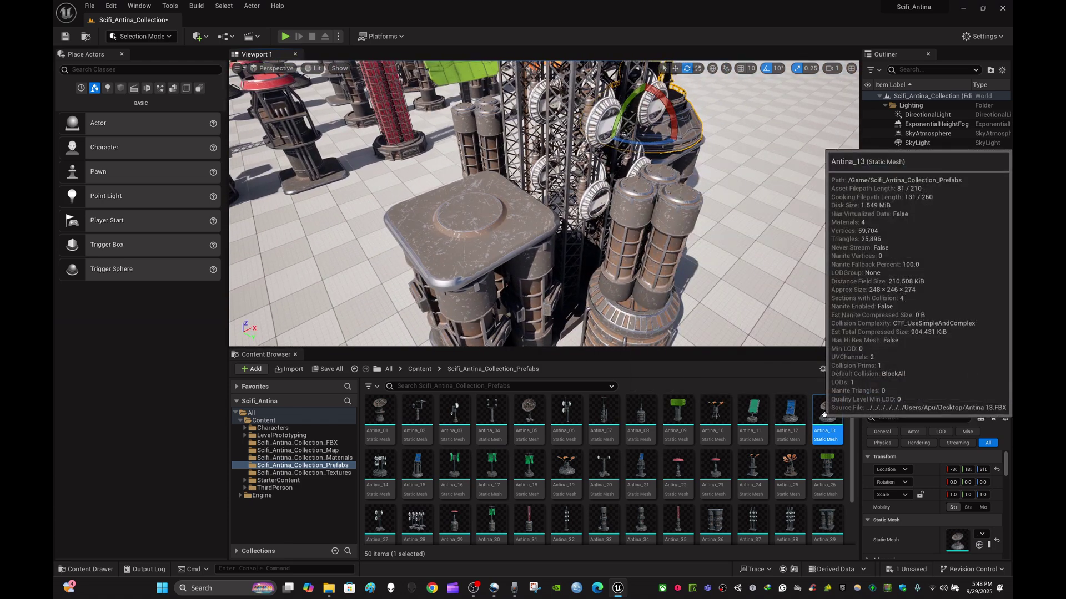
left_click_drag(825, 411, 546, 241)
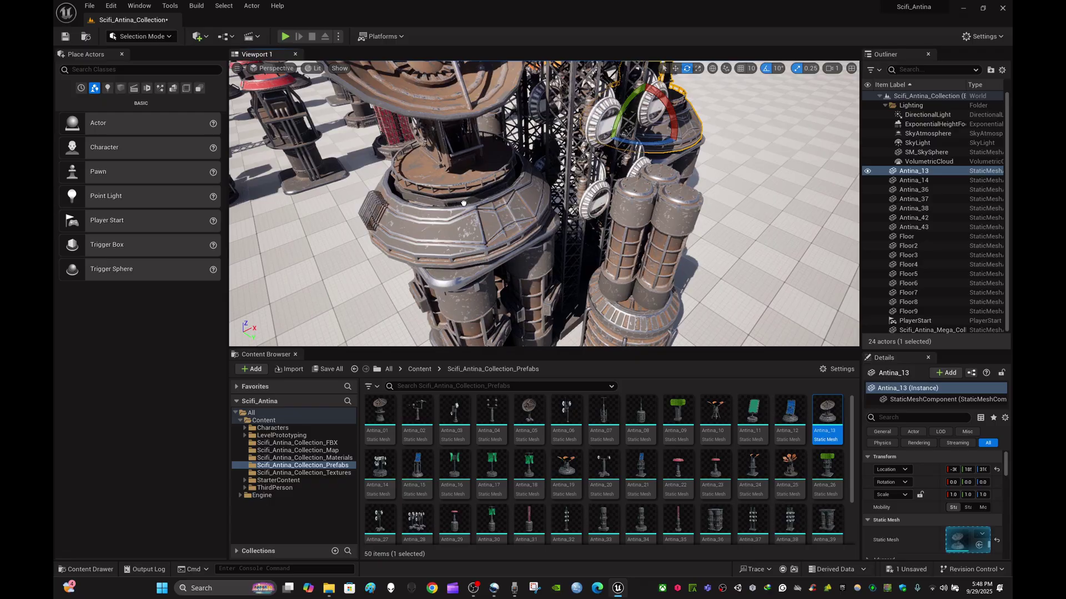
left_click(463, 203)
key("f")
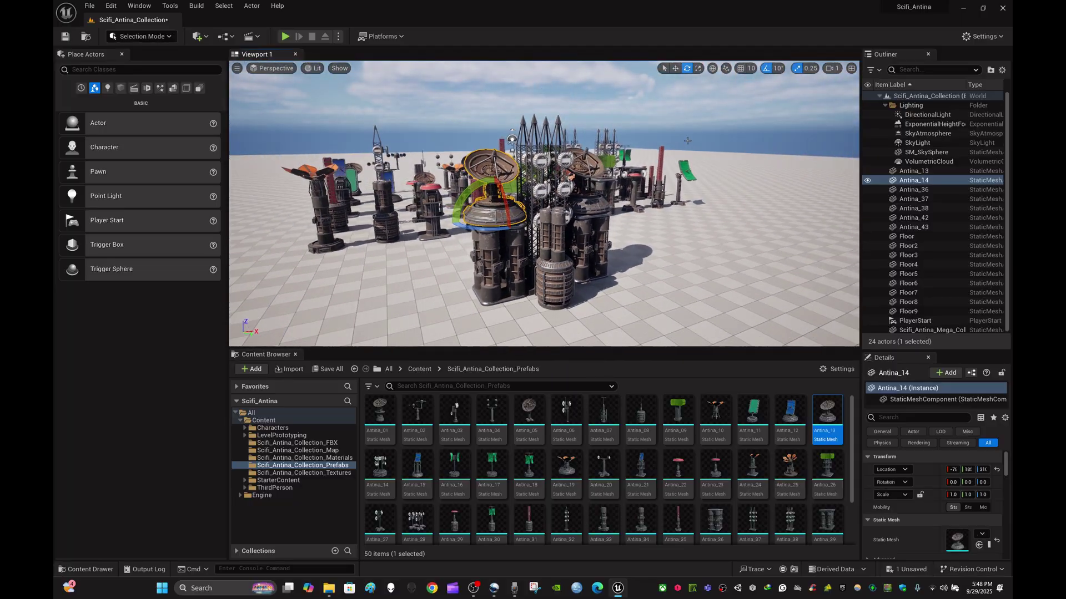
Deselect the dish and examine the combined tower arrangement from several sides in a full-screen viewport
left_click(808, 112)
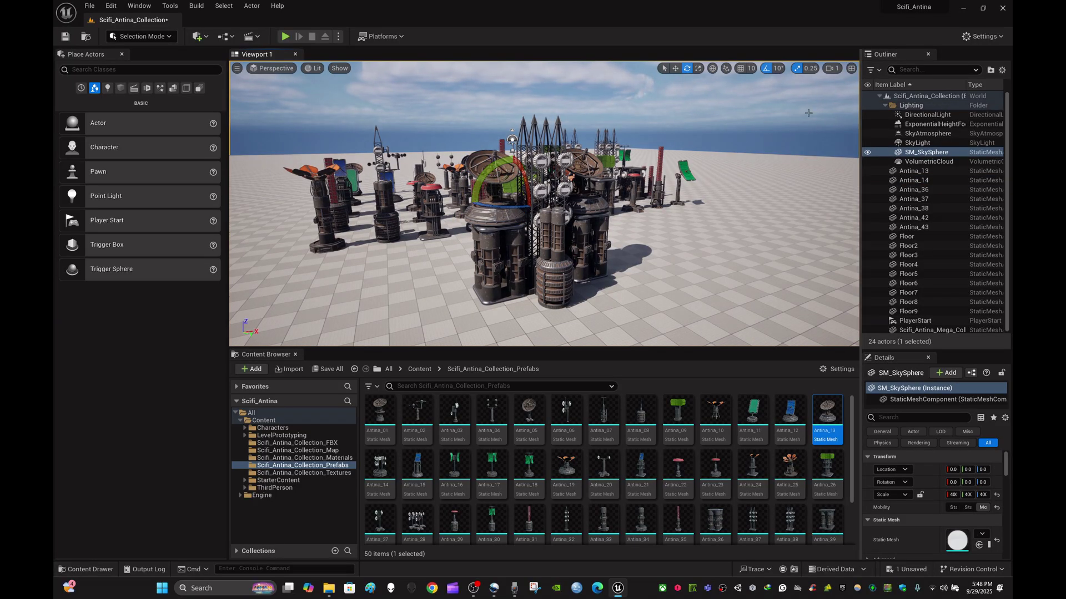
key("F11")
right_click_drag(864, 92, 324, 114)
key("w")
key("d")
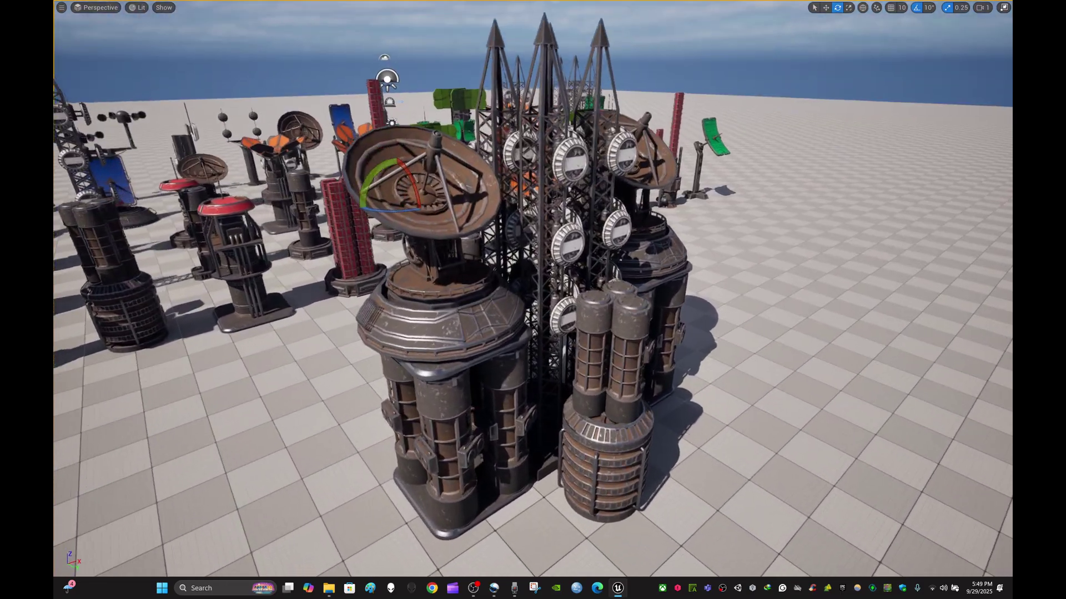
right_click_drag(533, 289, 666, 289)
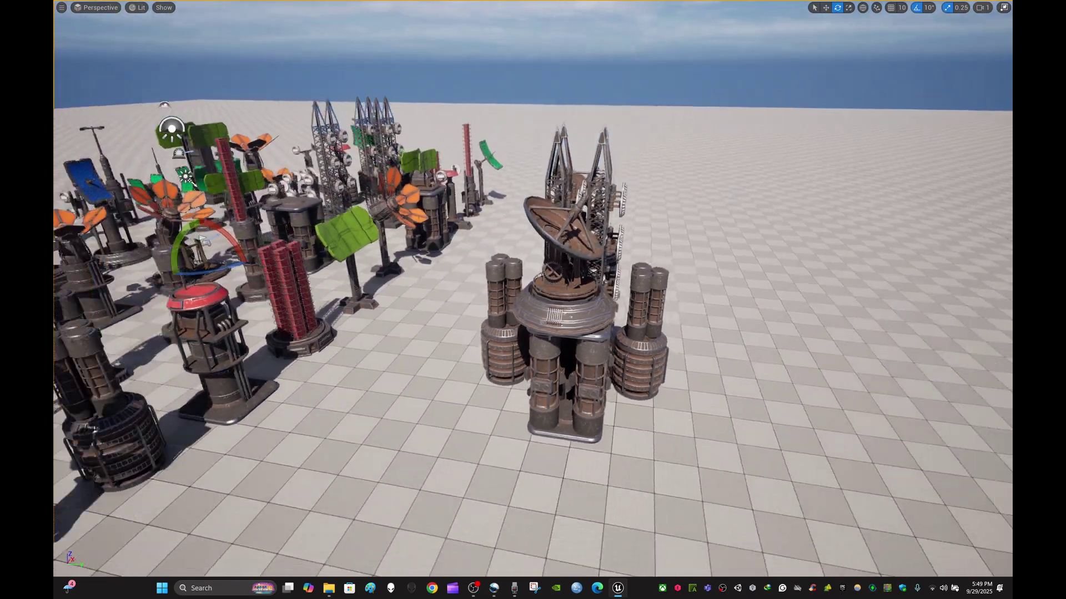
right_click_drag(533, 300, 580, 268)
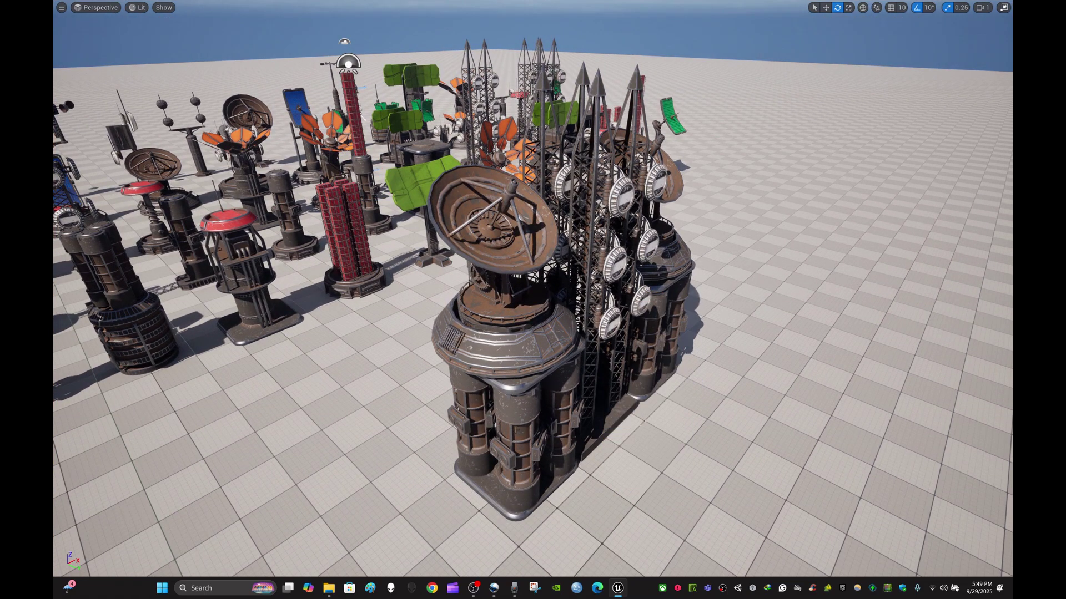
Delete all prefabs of the combined arrangement, including the dishes, blocks, tower and cylinder stacks, leaving the original collection
left_click(503, 355)
key("Delete")
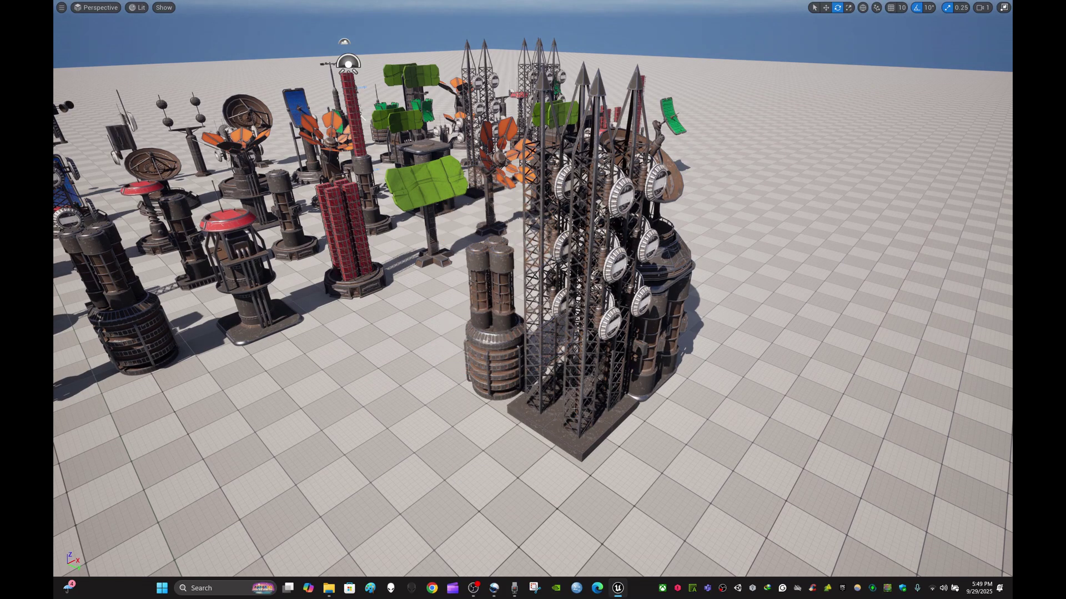
left_click(556, 299)
key("Delete")
key("Delete")
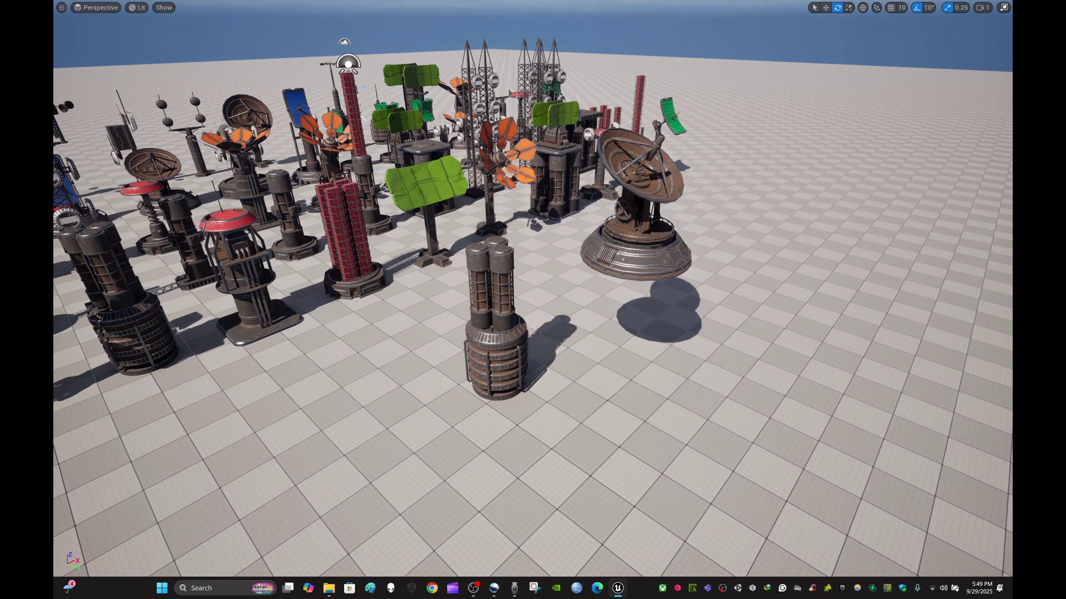
left_click(496, 344)
key("Delete")
left_click(638, 250)
key("Delete")
Frame the whole collection, restore the regular editor layout and return to the top-level Content folder
right_click_drag(628, 318, 587, 310)
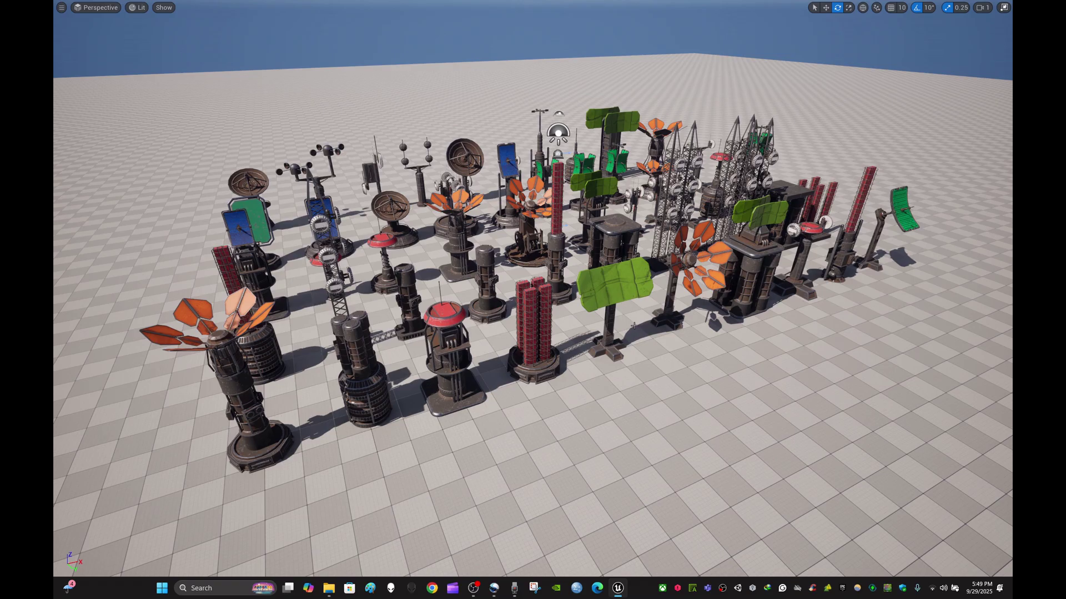
key("F11")
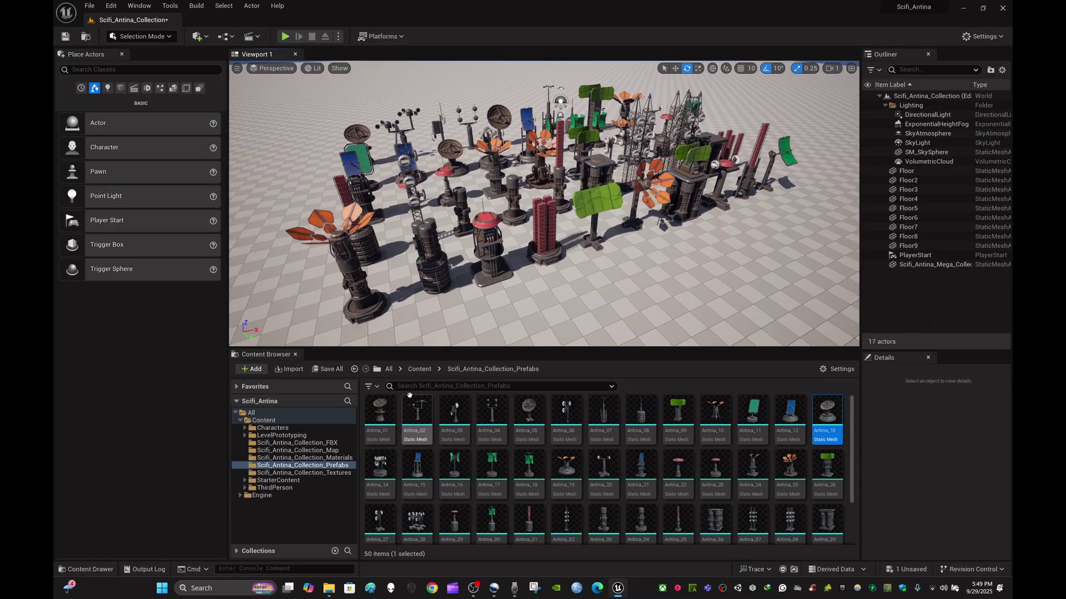
left_click(420, 369)
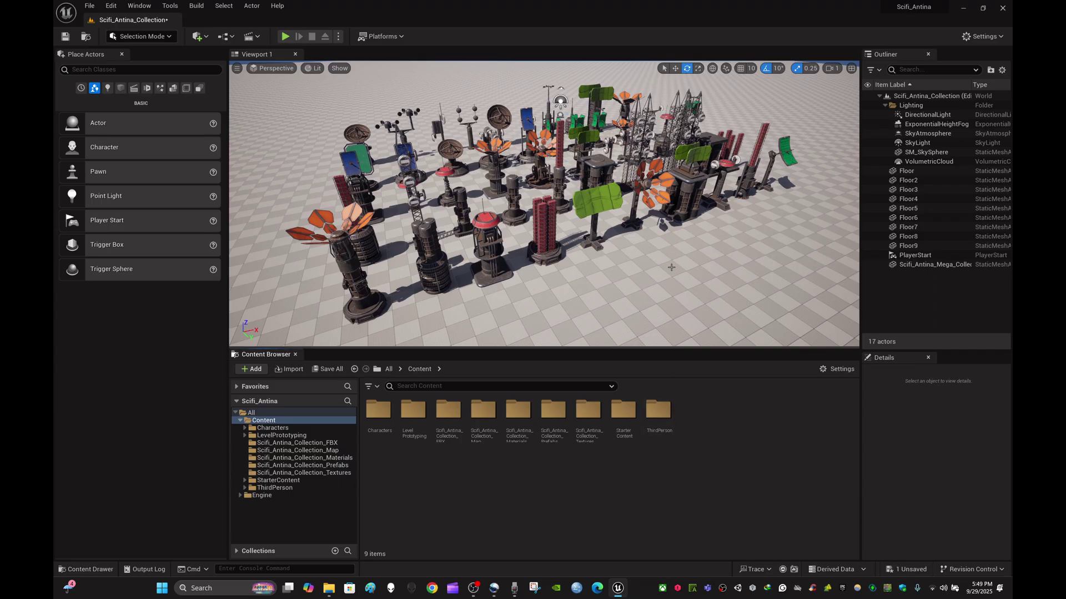
Examine the complete antenna collection in the viewport from frontal and angled viewpoints at varying distances
right_click_drag(671, 267, 667, 273)
key("w")
key("s")
key("w")
key("s")
key("w")
key("s")
key("w")
key("s")
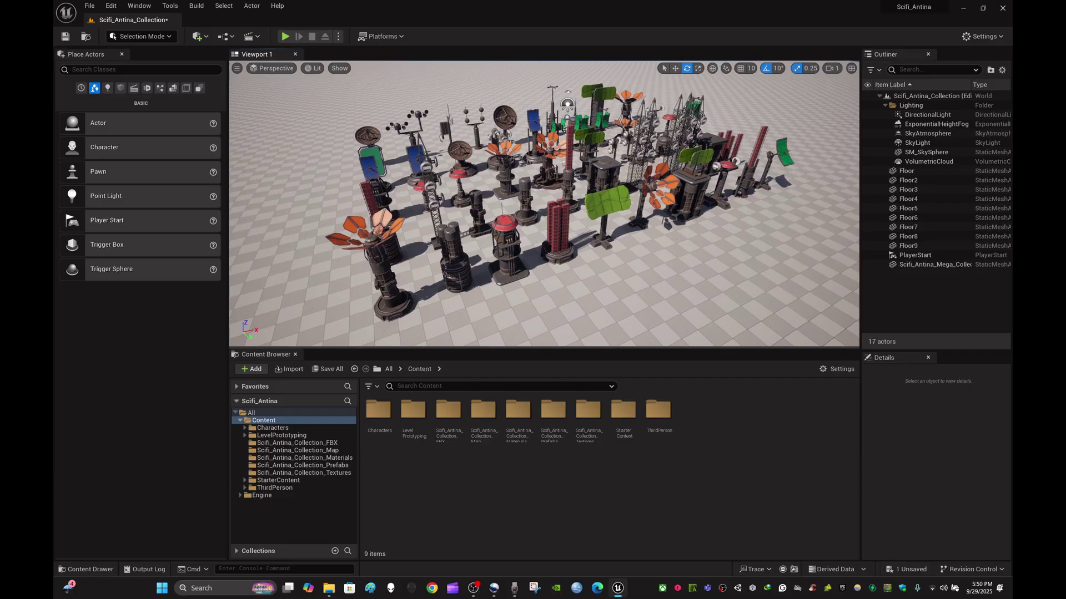
right_click_drag(667, 273, 665, 268)
key("w")
key("s")
key("w")
key("s")
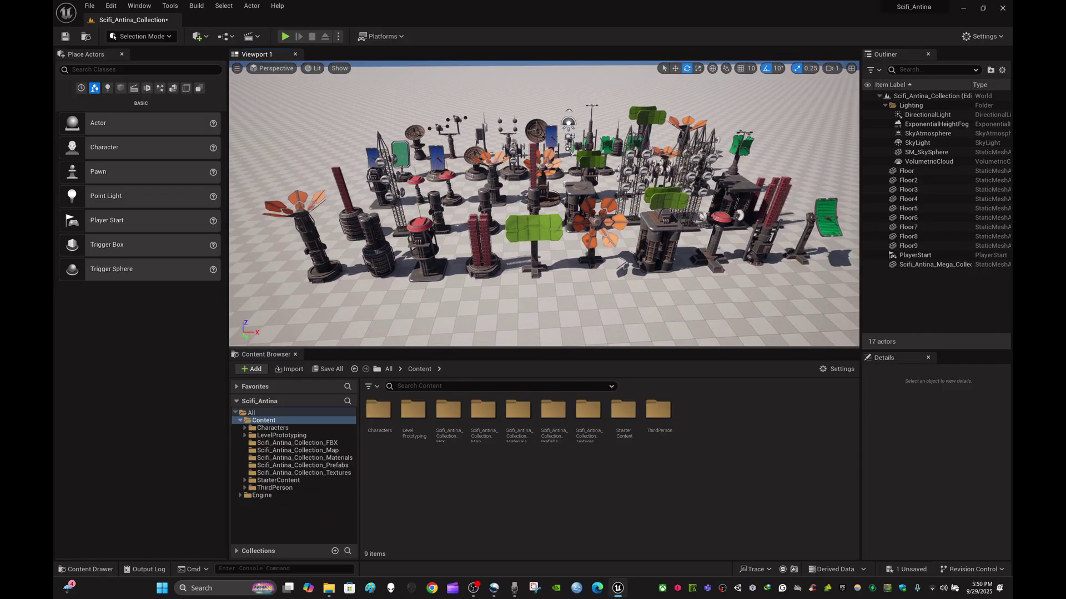
key("d")
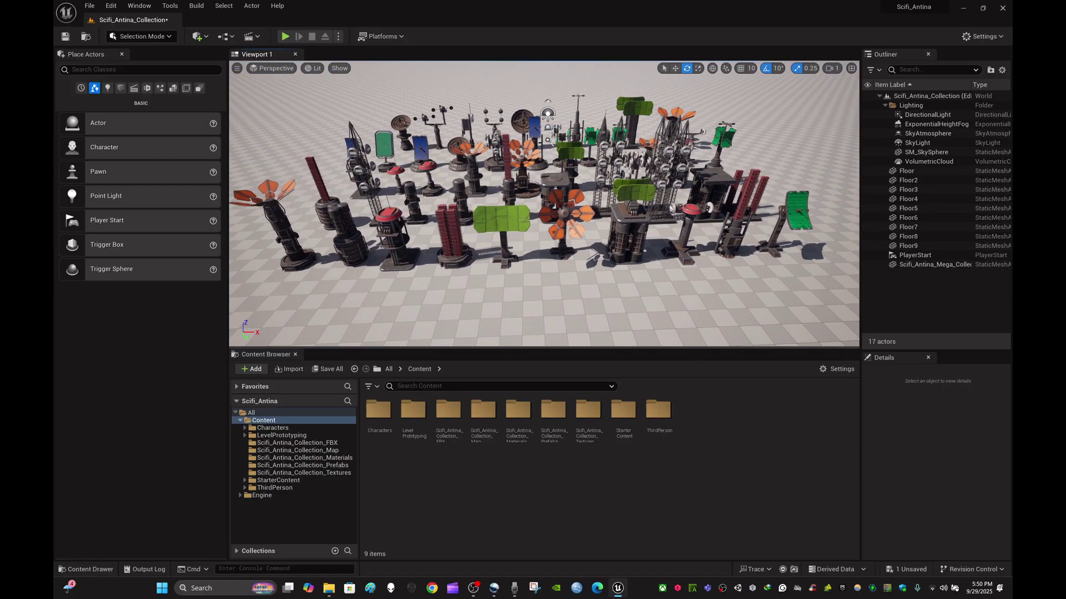
key("w")
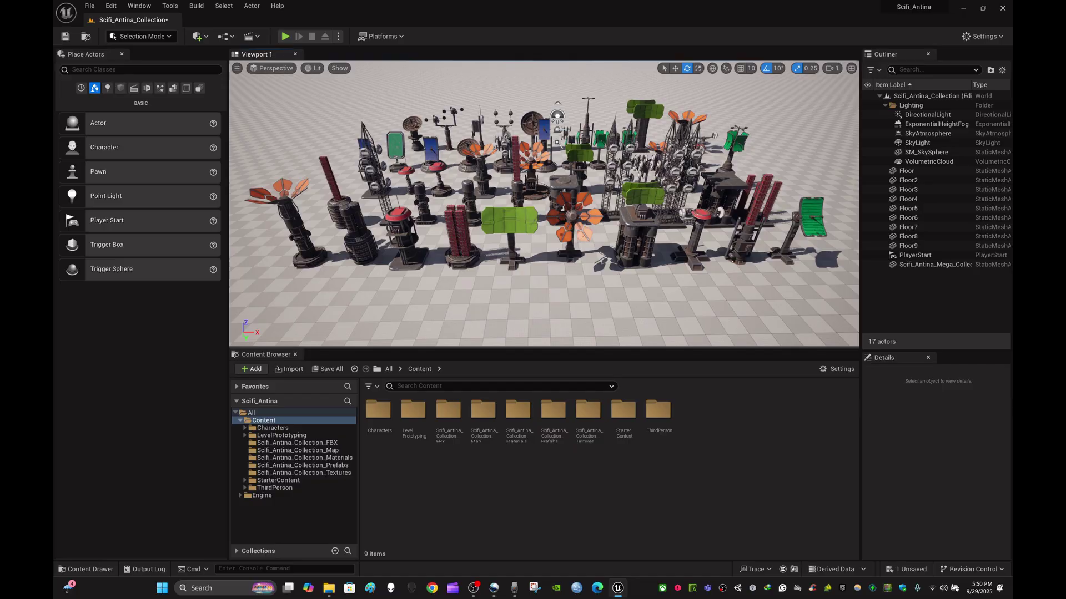
key("a")
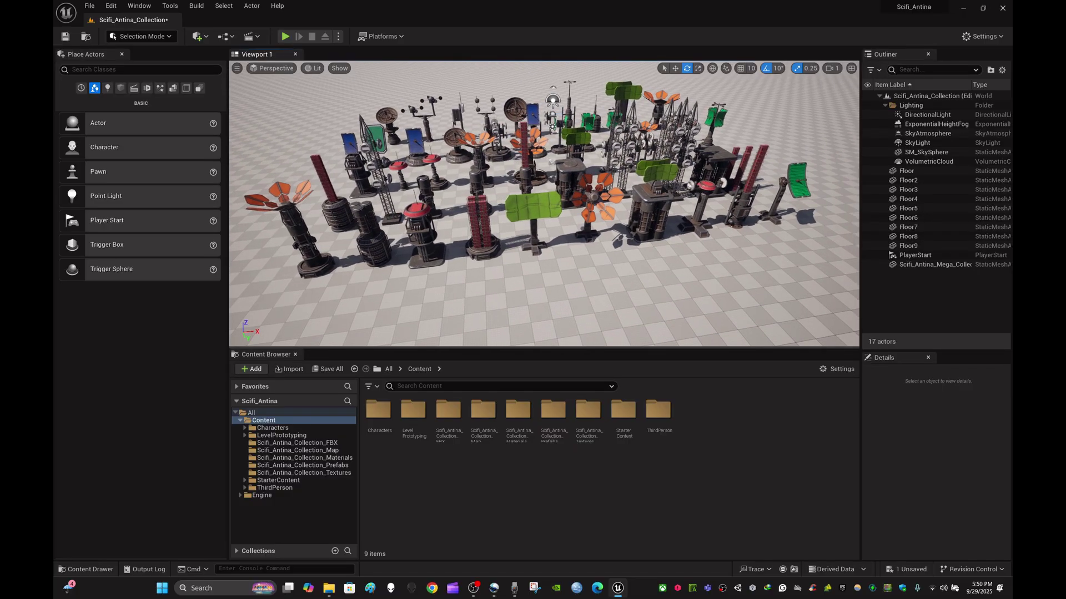
key("a")
key("d")
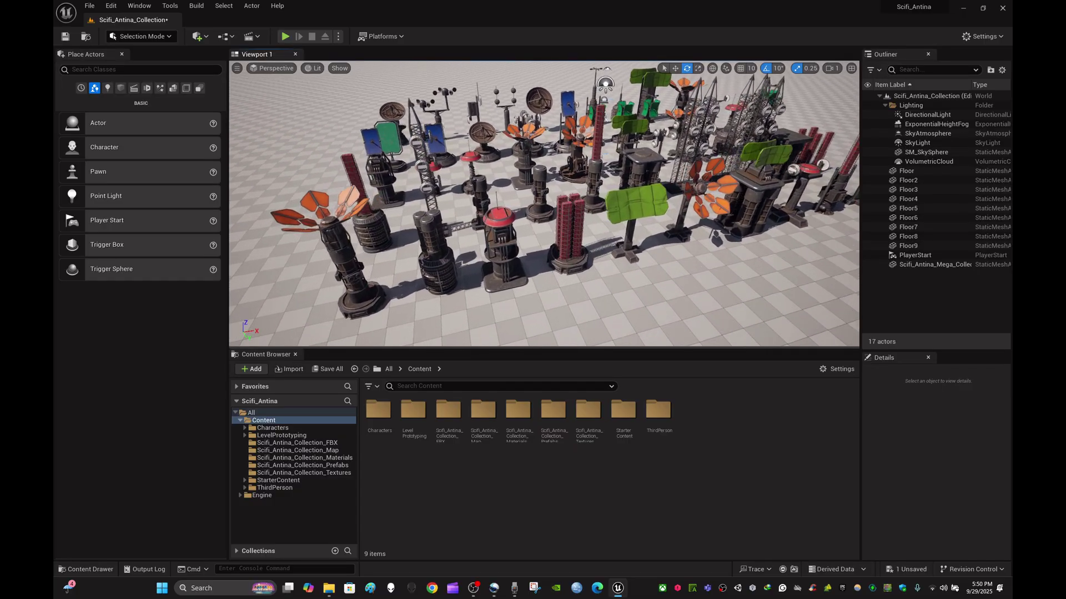
key("s")
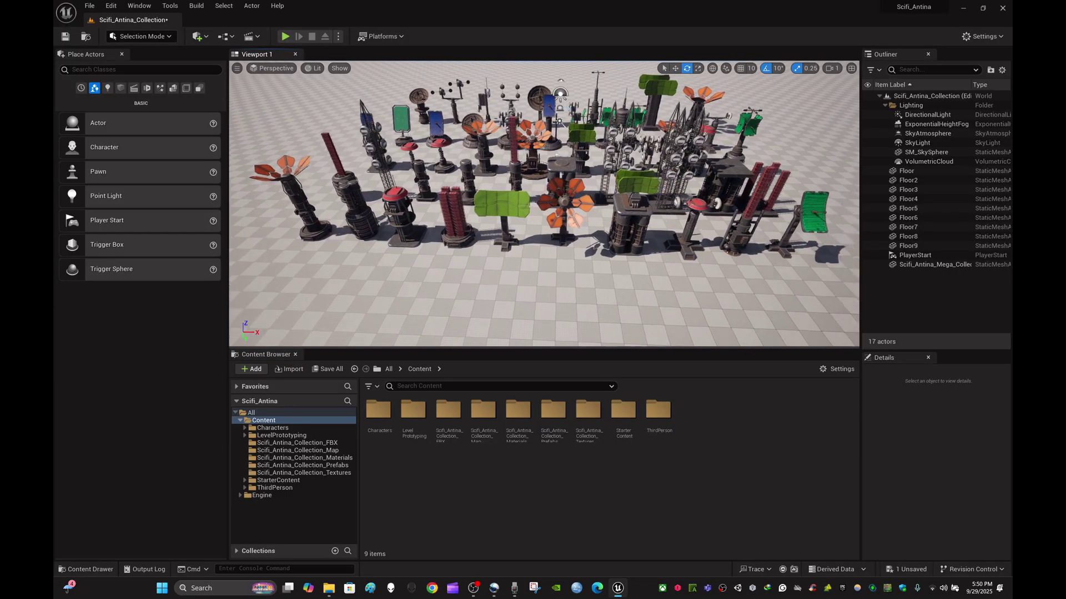
key("a")
key("a")
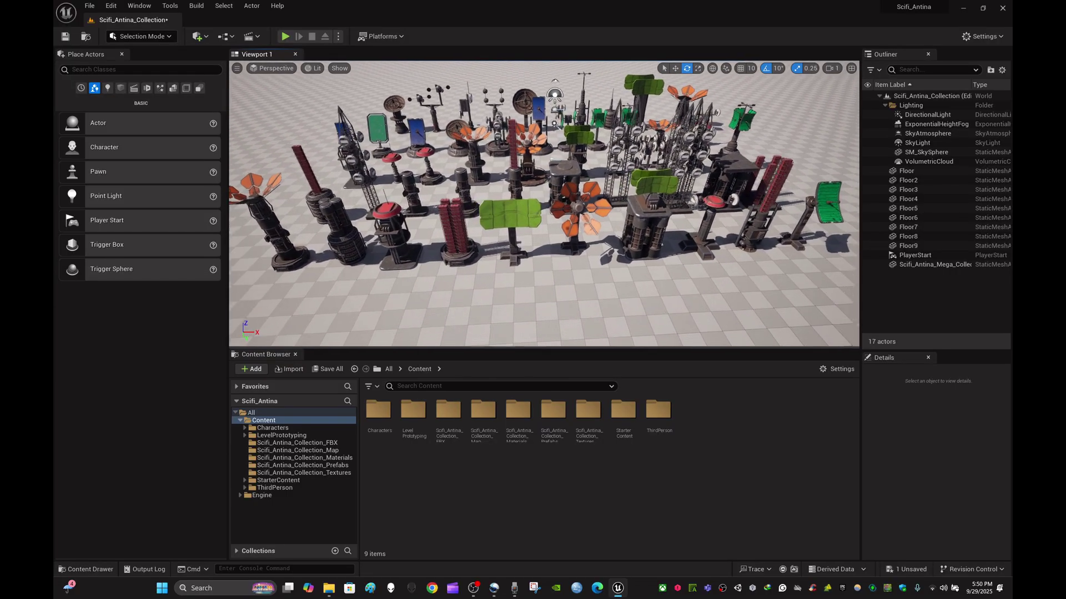
key("d")
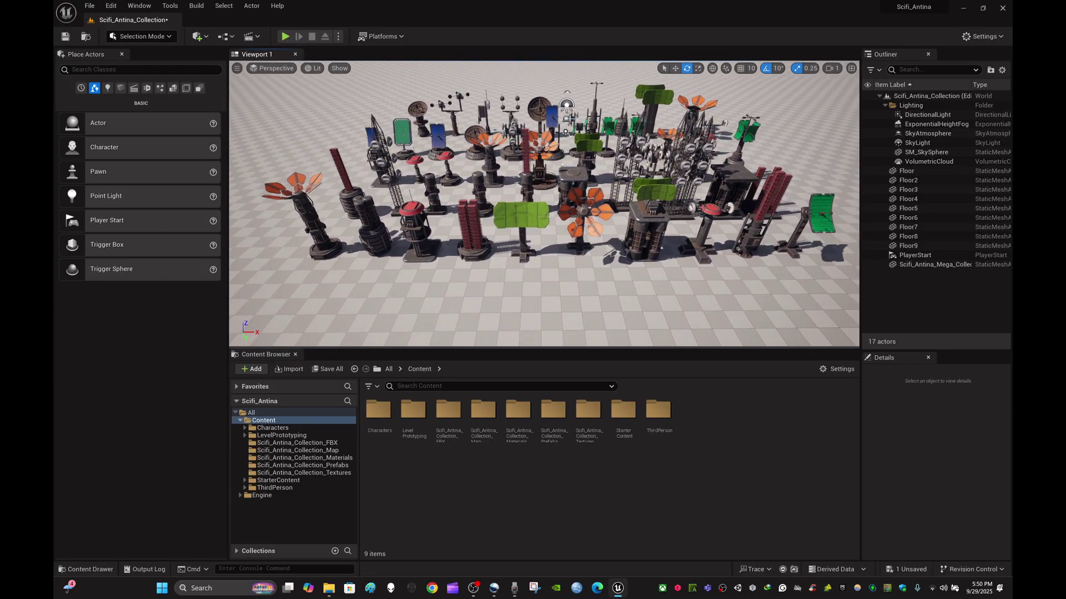
right_click_drag(544, 204, 545, 205)
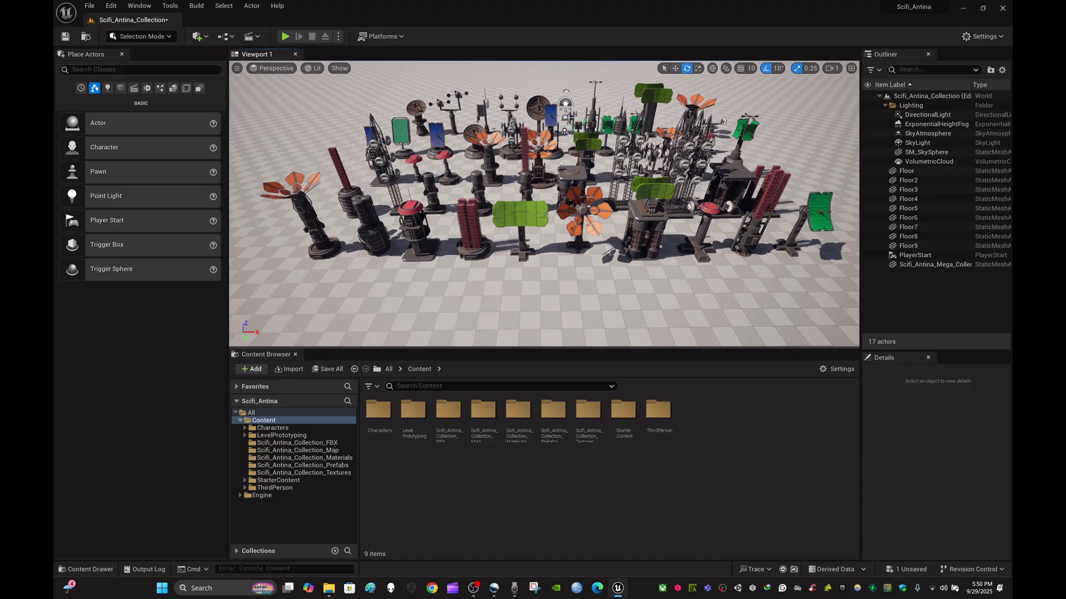
left_click(805, 469)
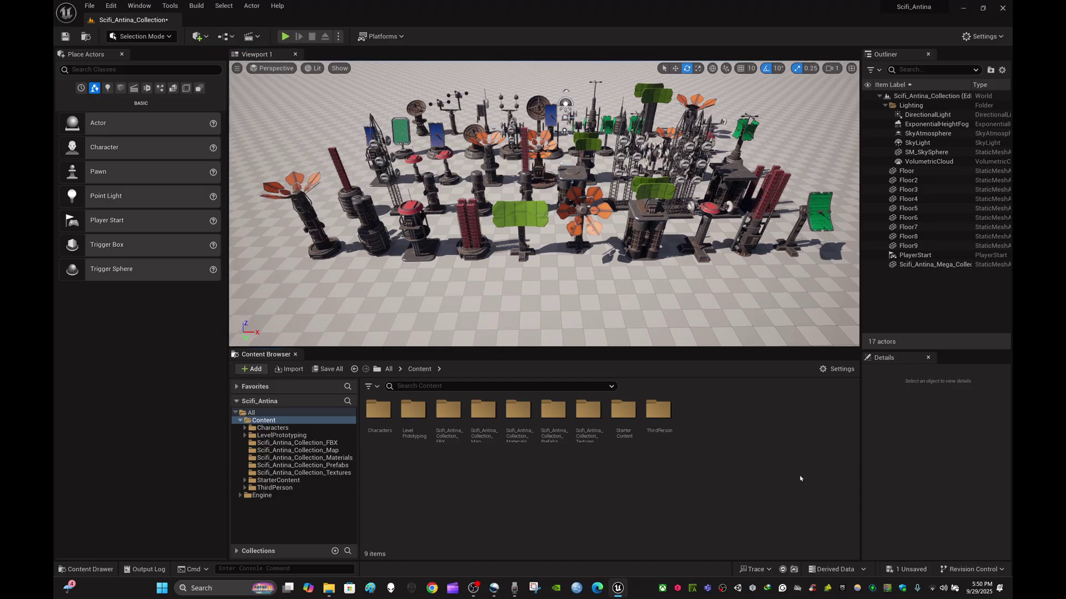